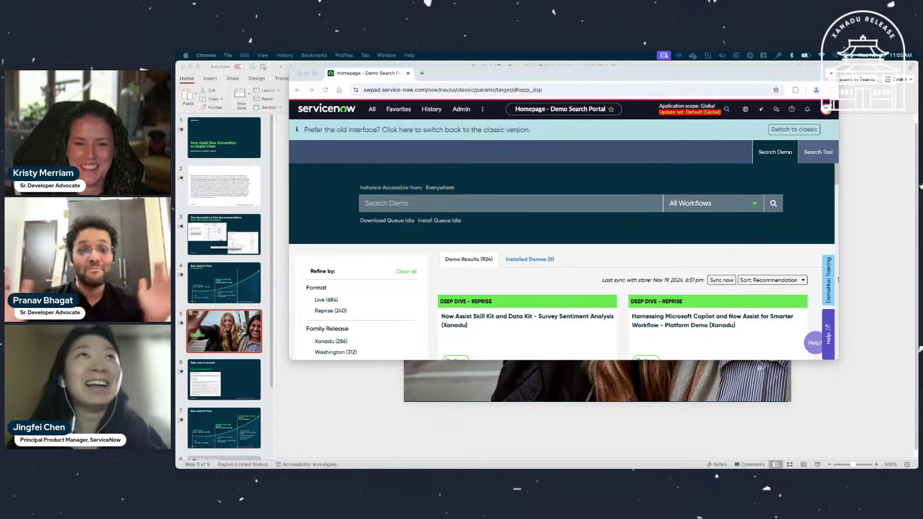
Open the Workflow Studio page in a maximized browser window and create a new flow with the Build with Now Assist option.
left_click(501, 75)
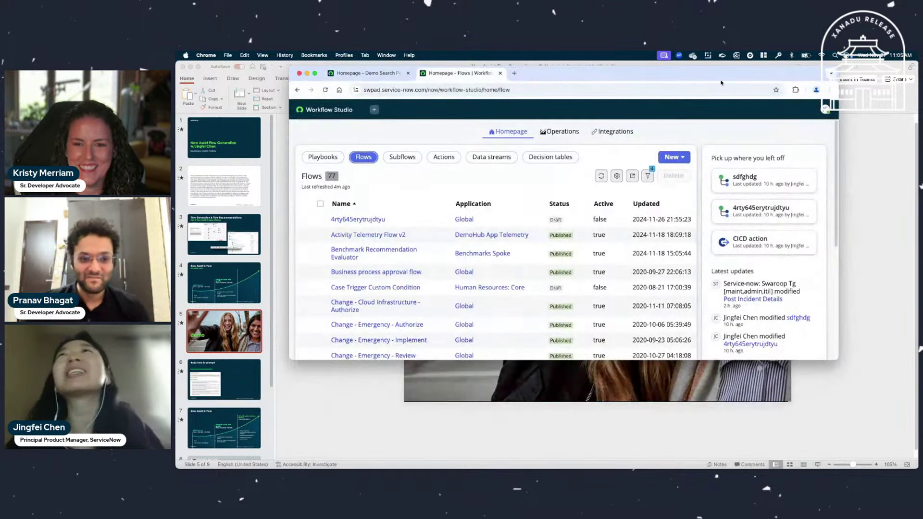
left_click_drag(698, 77, 596, 56)
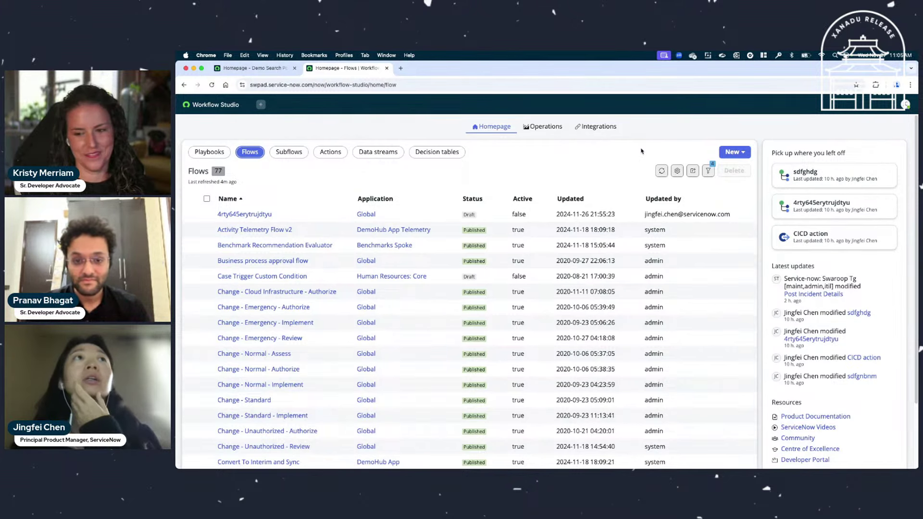
left_click(743, 154)
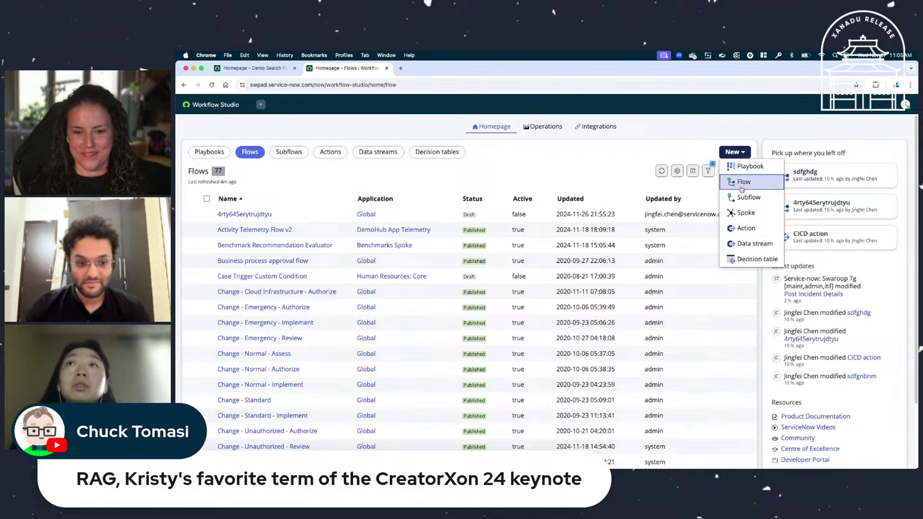
left_click(747, 185)
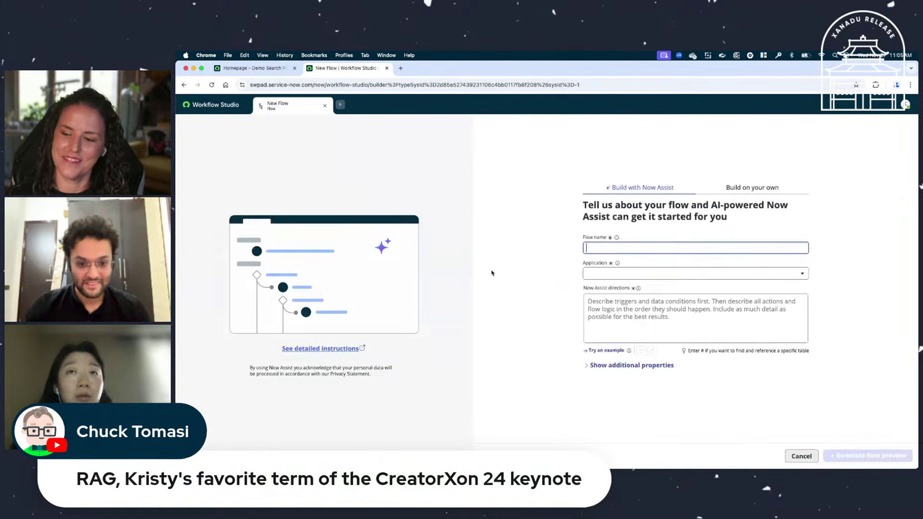
left_click(759, 191)
left_click(659, 208)
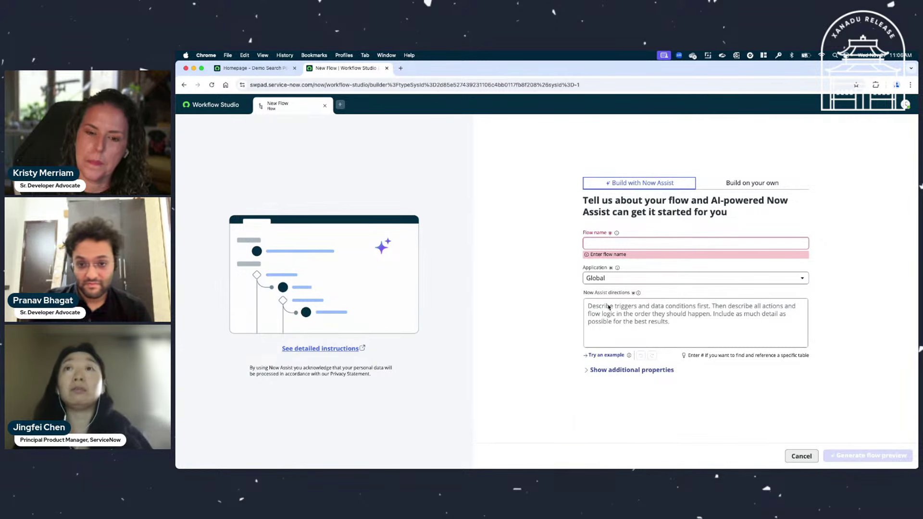
Name the new flow "demo Nov 27th".
left_click(634, 241)
type("dem")
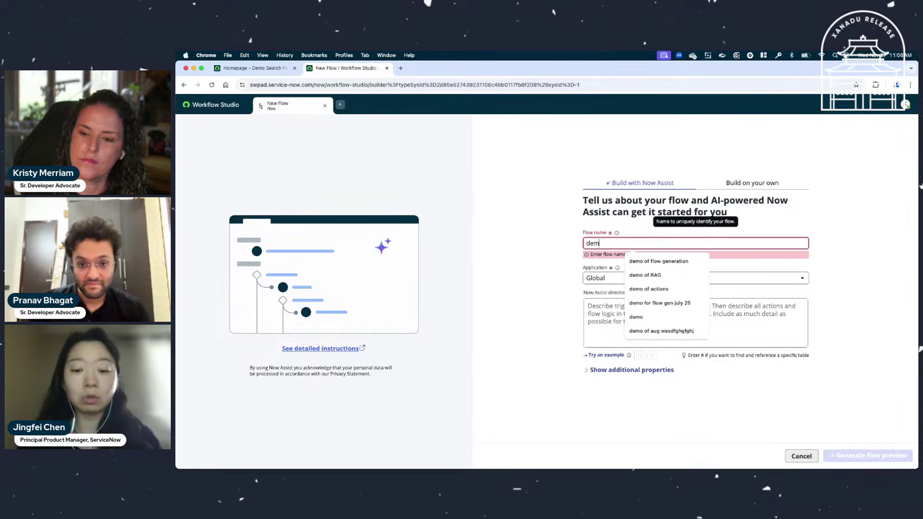
type("o Nov ")
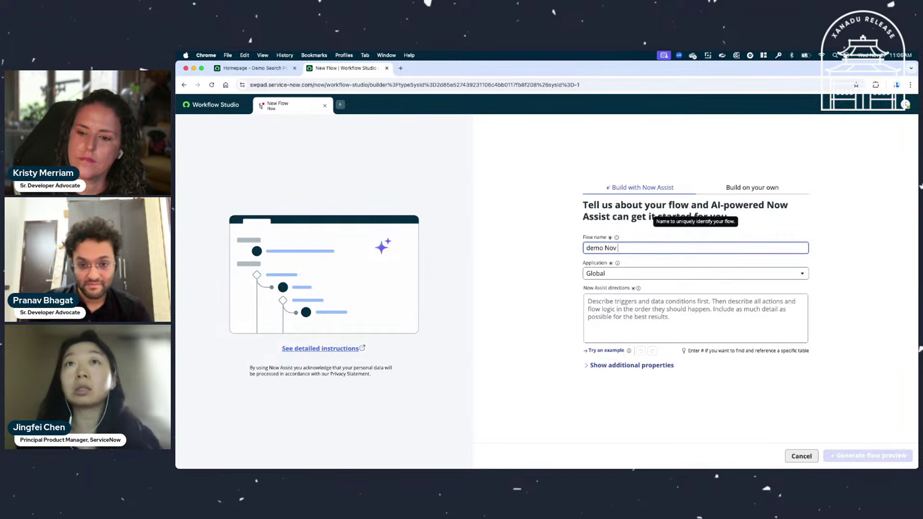
type("27th")
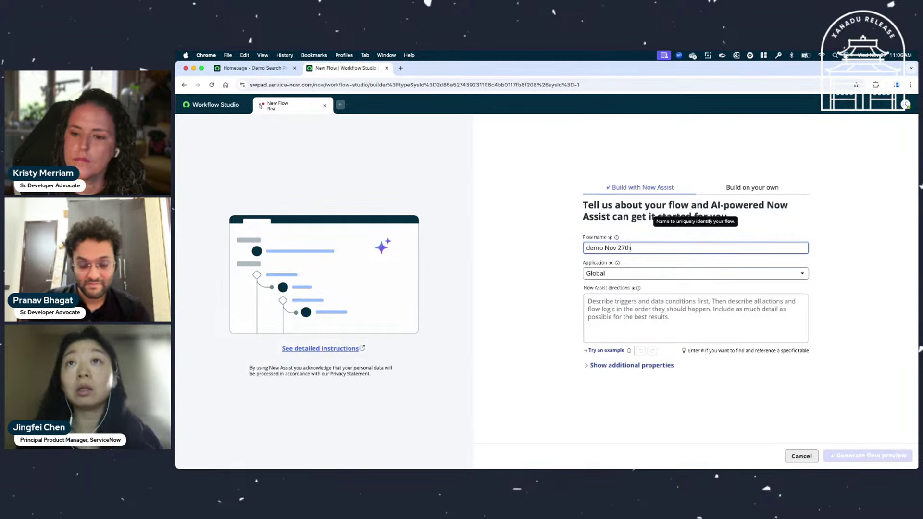
left_click(526, 337)
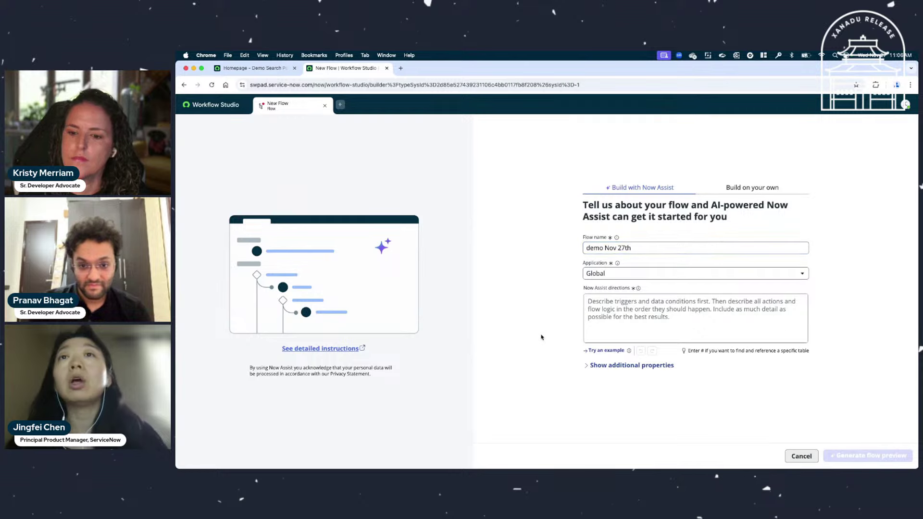
Cycle through the sample prompts until the Now Assist directions hold the daily midnight example that triages unassigned problem records.
left_click(596, 351)
left_click(597, 352)
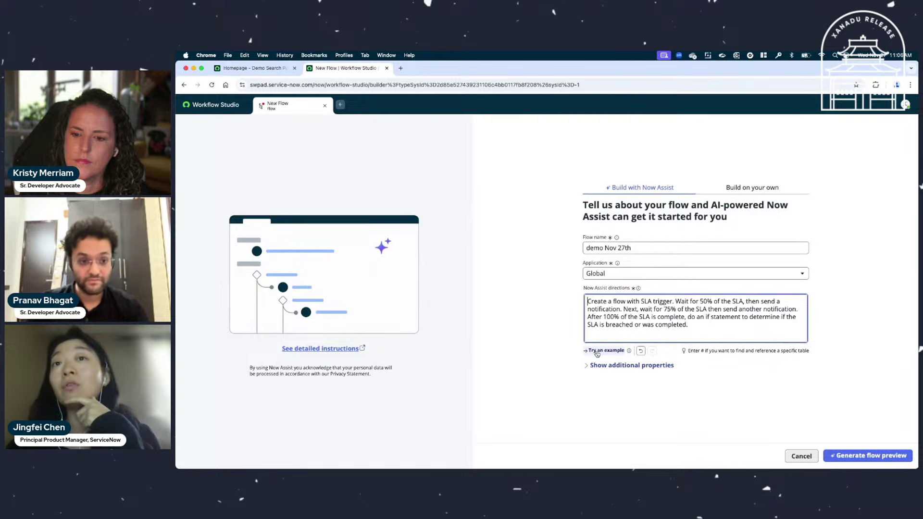
left_click(603, 351)
left_click(604, 351)
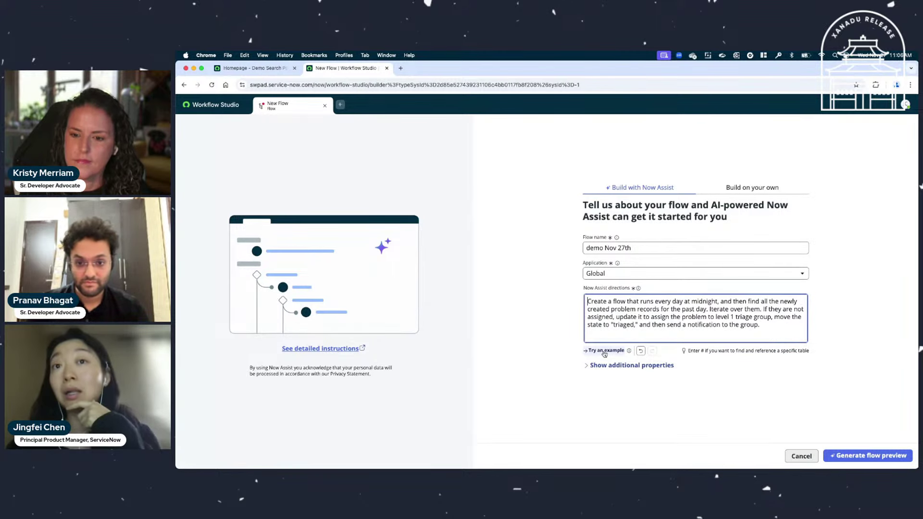
left_click(605, 351)
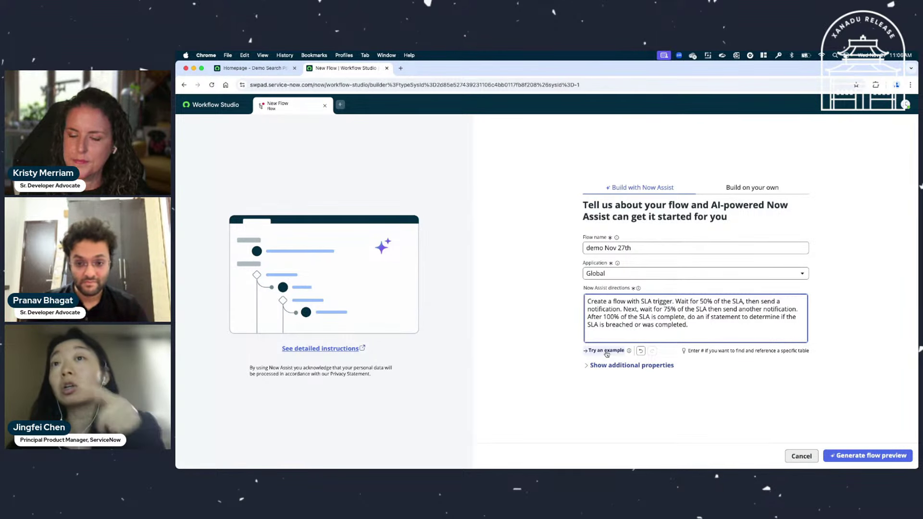
left_click(606, 351)
left_click(606, 351)
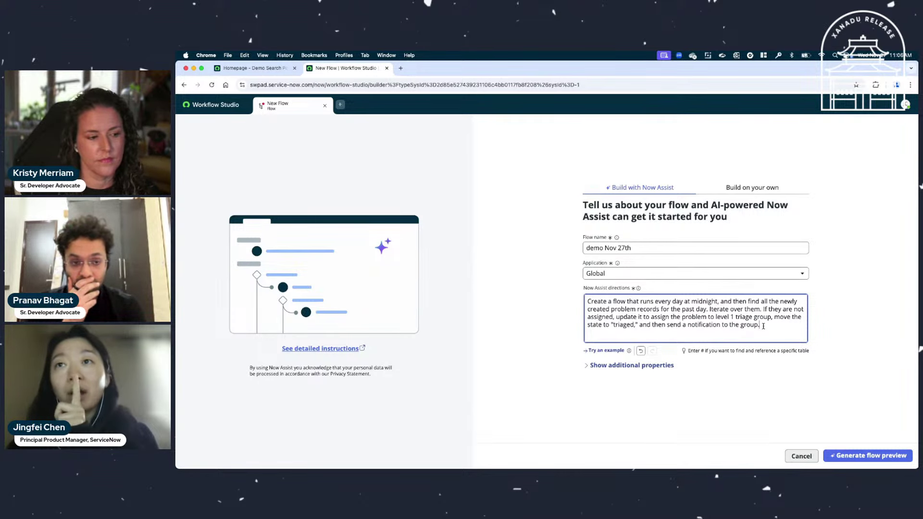
Shorten the Now Assist directions to "Create a flow that runs every day at midnight" and generate the flow preview.
left_click_drag(763, 326, 721, 301)
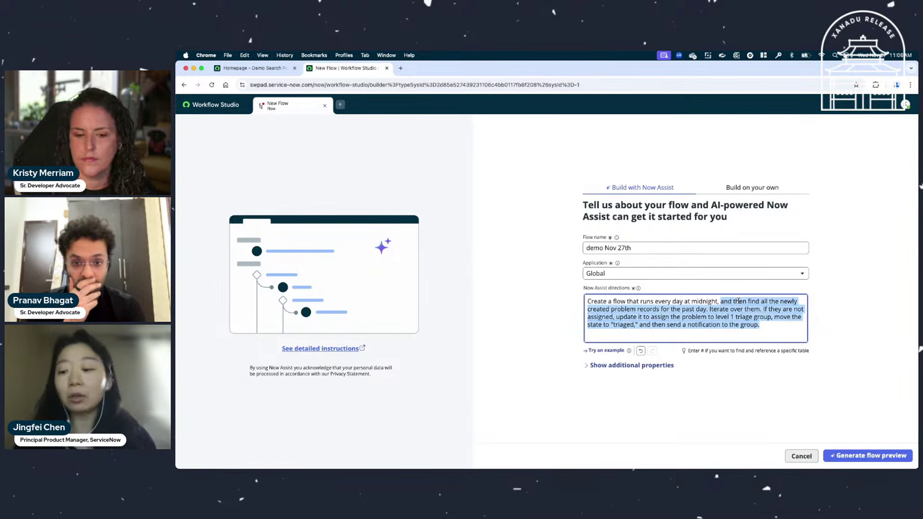
key("BackSpace")
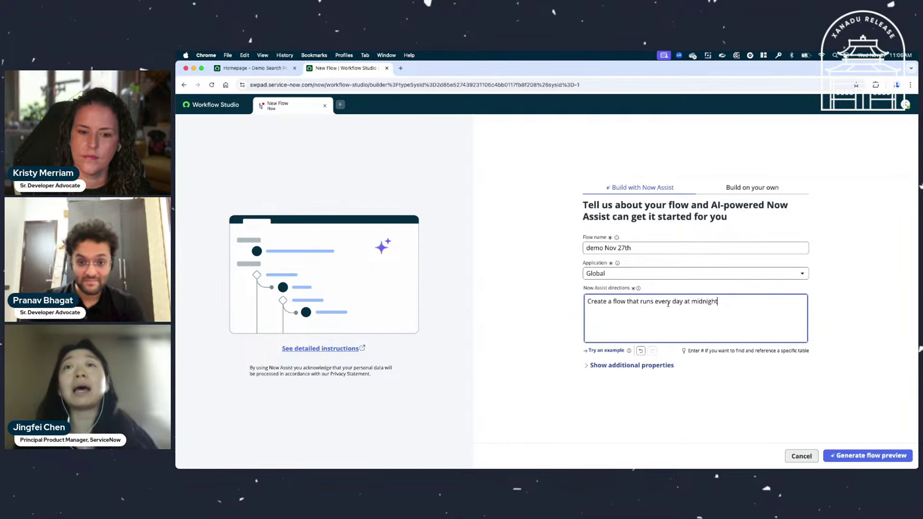
left_click(837, 454)
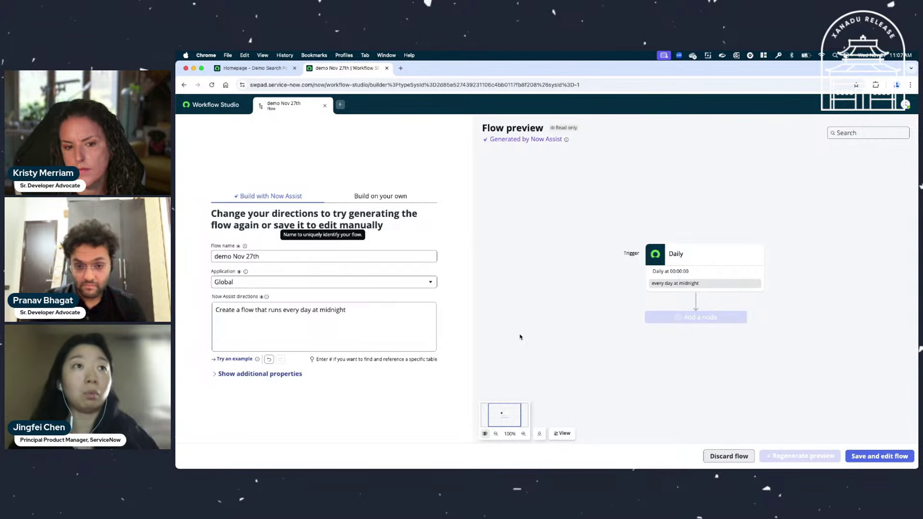
Append the nonsense text "sgfkgjdhsgfhjg" to the Now Assist directions and regenerate the preview.
left_click(399, 315)
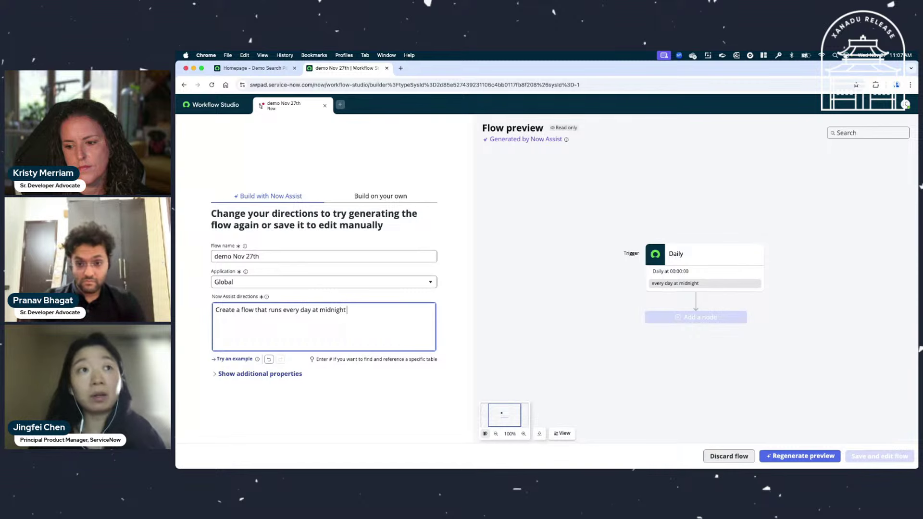
type("sgfkgjdhsgfhjg")
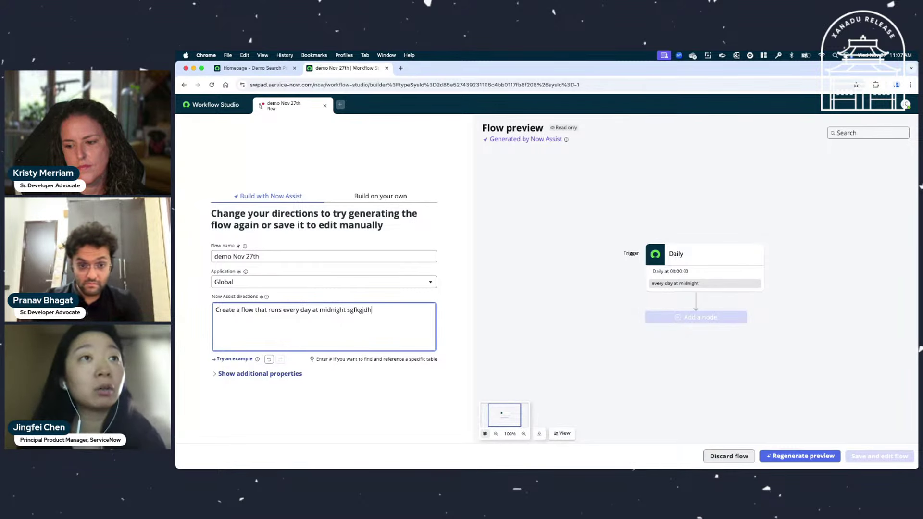
left_click(766, 457)
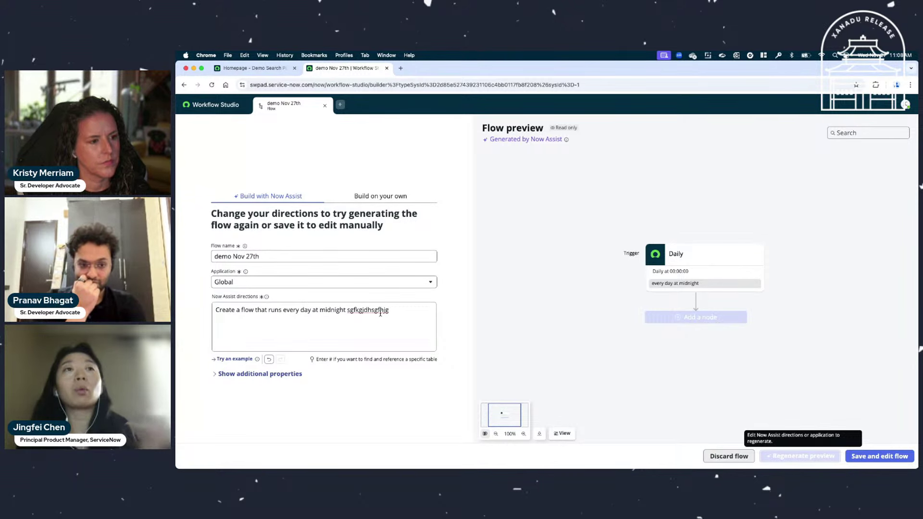
Replace the directions with the full daily midnight problem-triage example, regenerate the preview and review the generated flow.
left_click(364, 312)
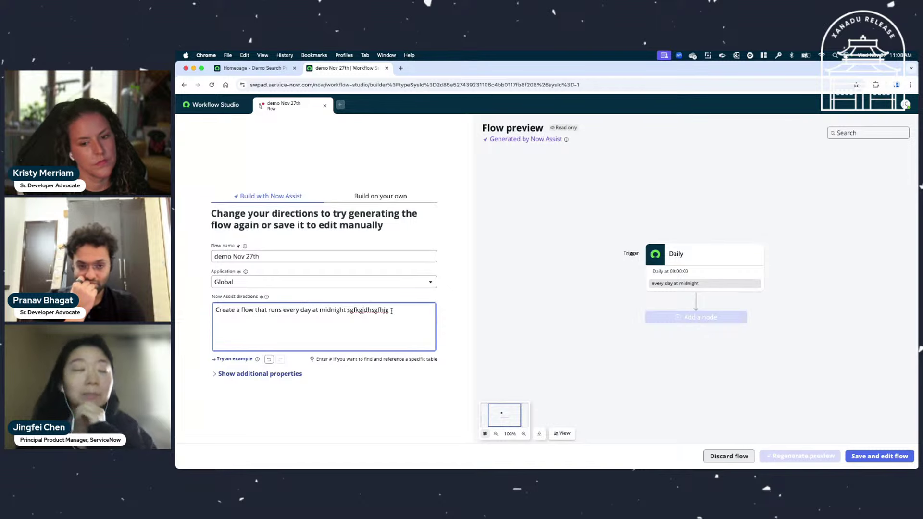
left_click(243, 361)
left_click(244, 360)
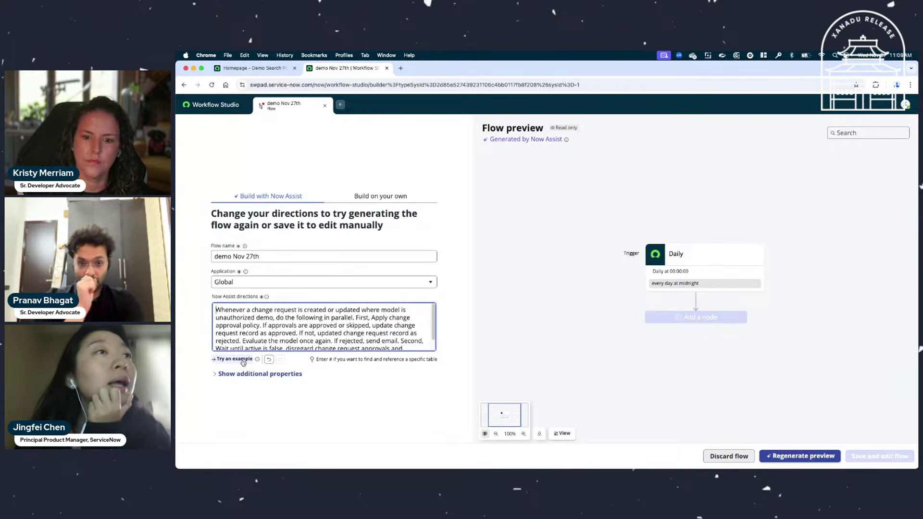
left_click(243, 361)
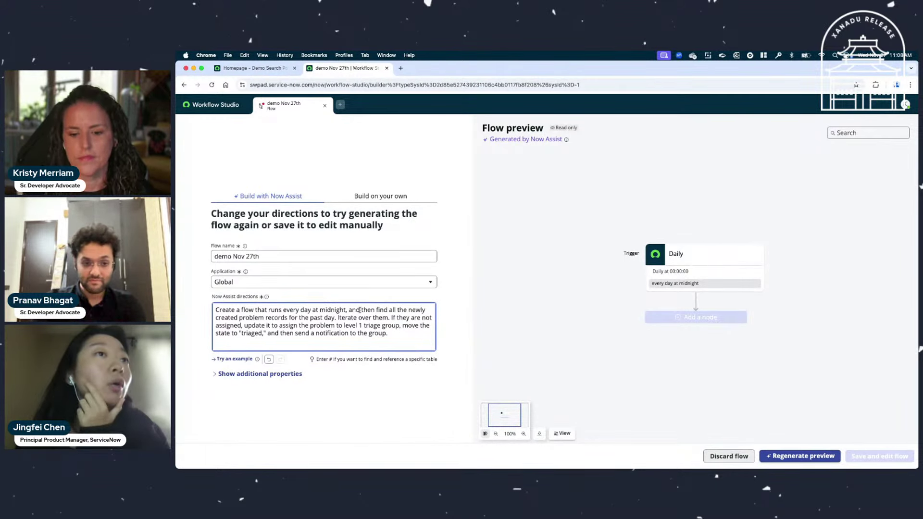
left_click(798, 457)
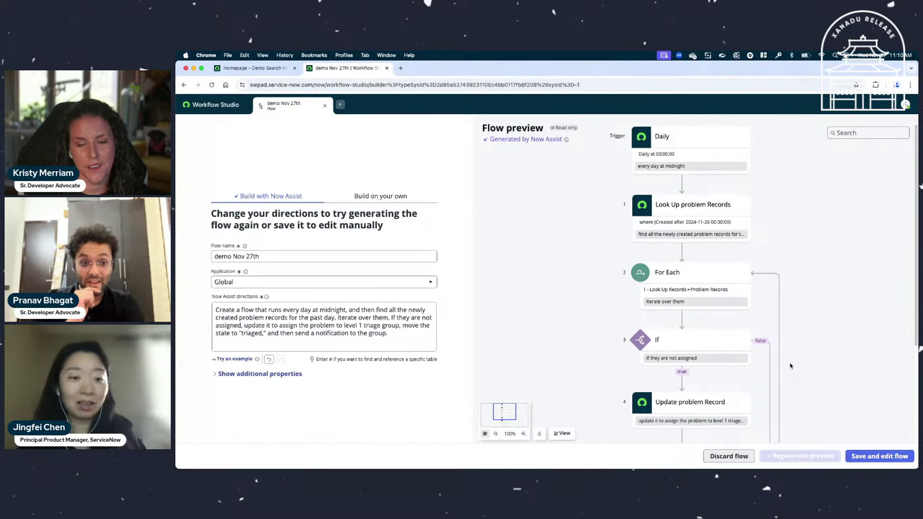
scroll(790, 366, "down", 5)
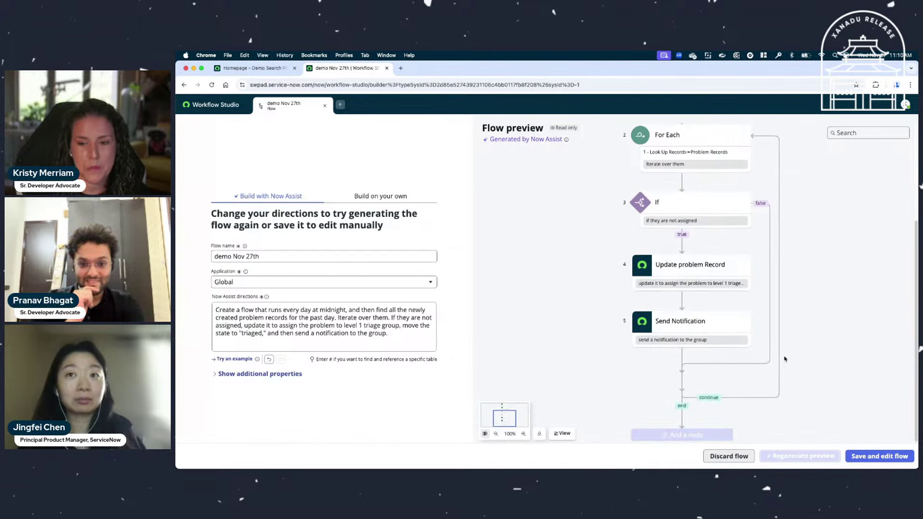
scroll(785, 358, "up", 2)
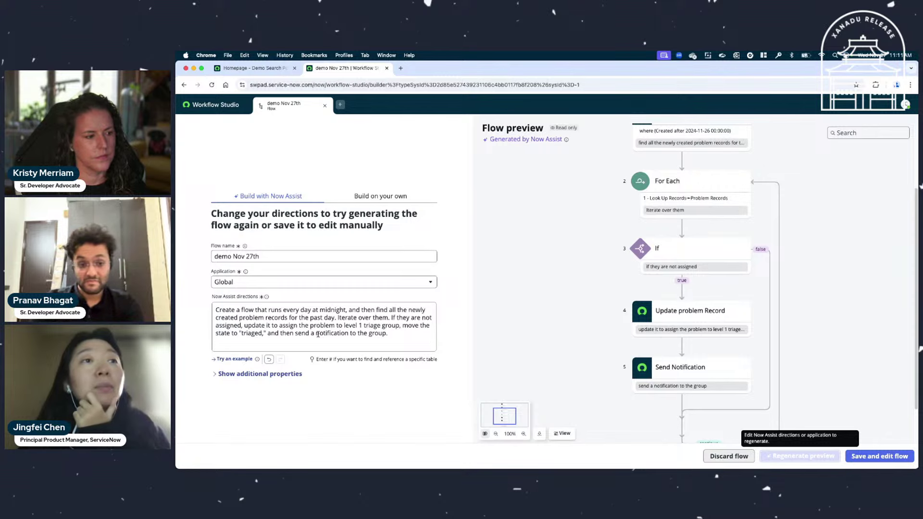
Look up existing actions on the Workflow Studio homepage by filtering the actions list to names containing "cicd".
left_click_drag(315, 333, 399, 337)
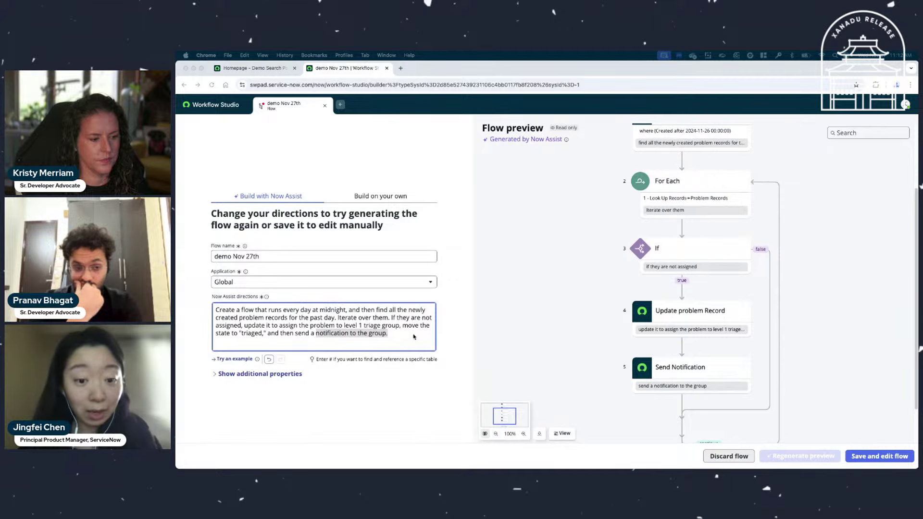
left_click(223, 107)
left_click(225, 105)
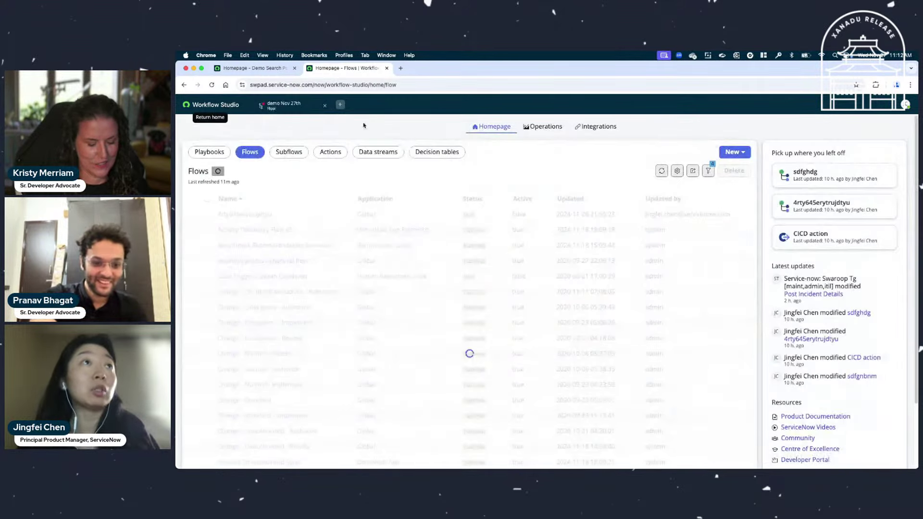
left_click(333, 156)
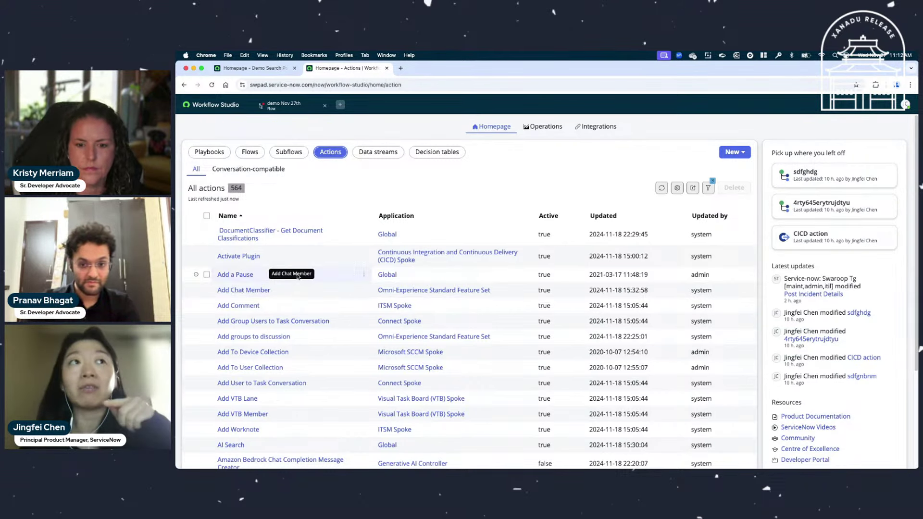
left_click(365, 215)
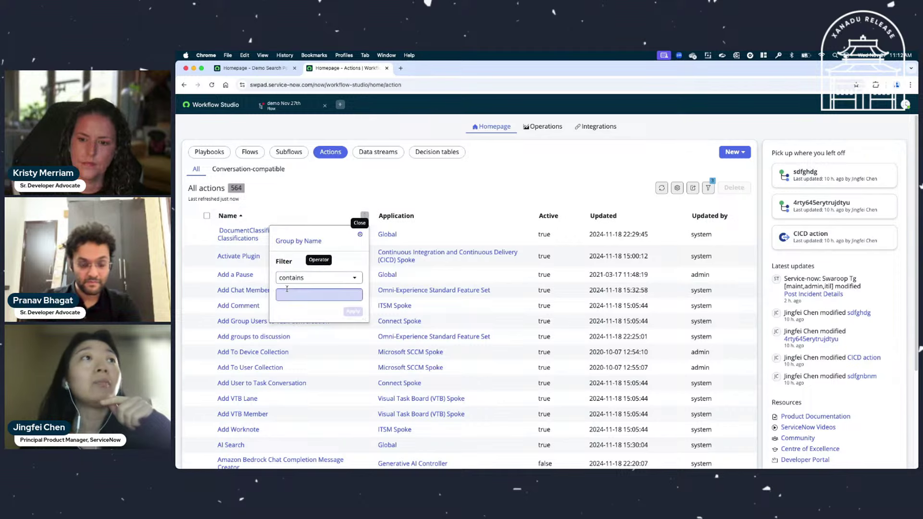
type("cicd")
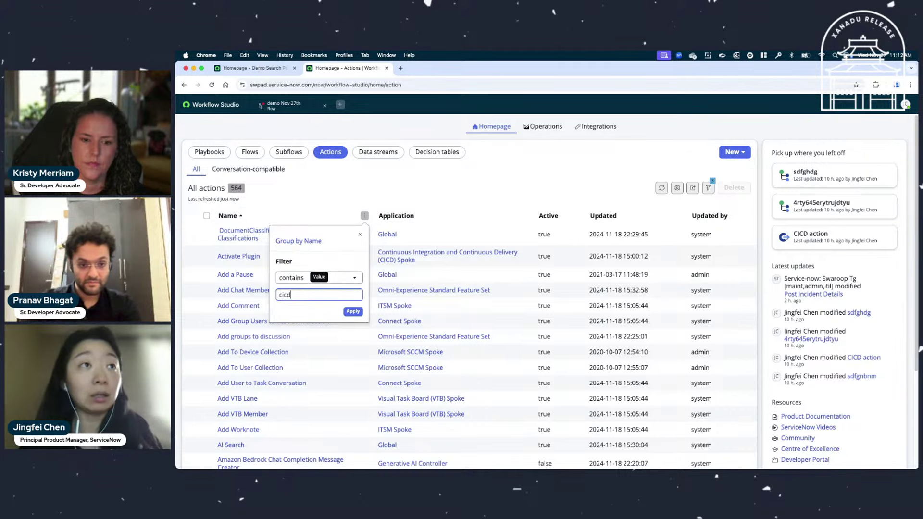
left_click(353, 311)
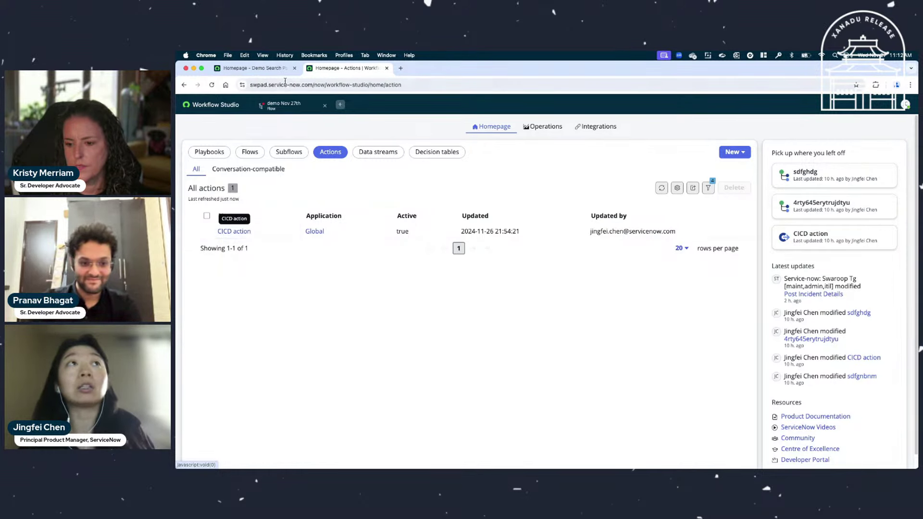
Return to the demo Nov 27th flow and replace "send a notification to the group." in the directions with "add a chat member".
left_click(284, 104)
left_click(363, 343)
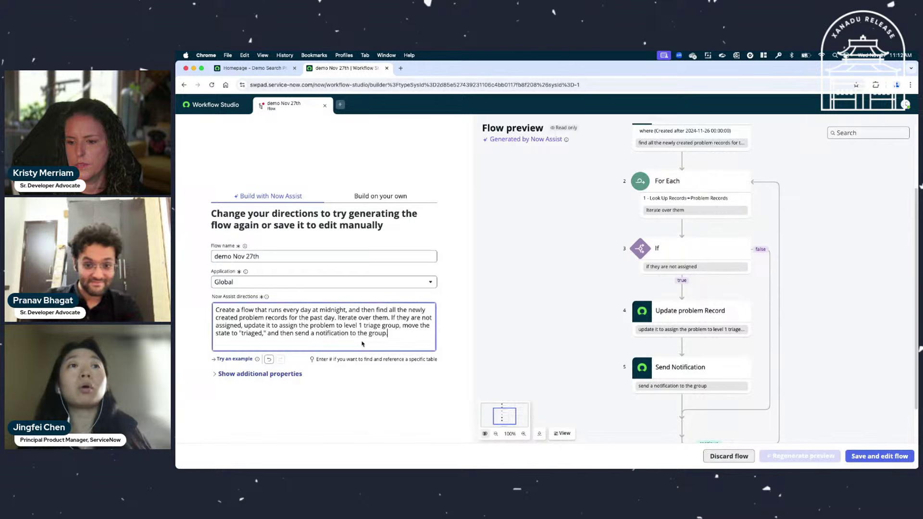
left_click_drag(390, 334, 296, 335)
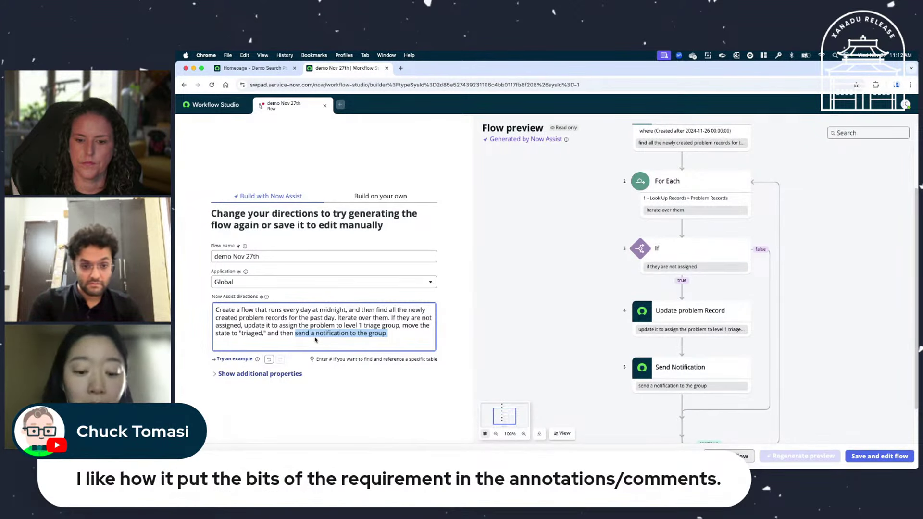
type("add")
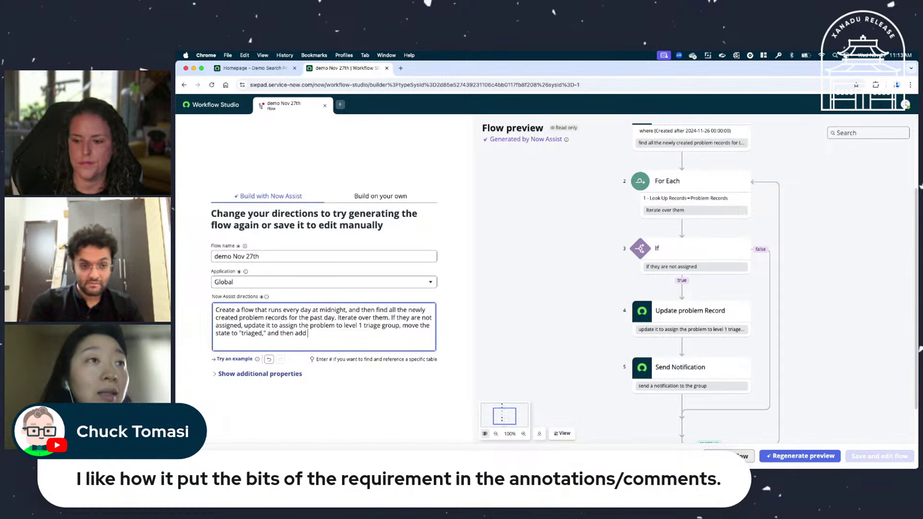
type(" a chat member")
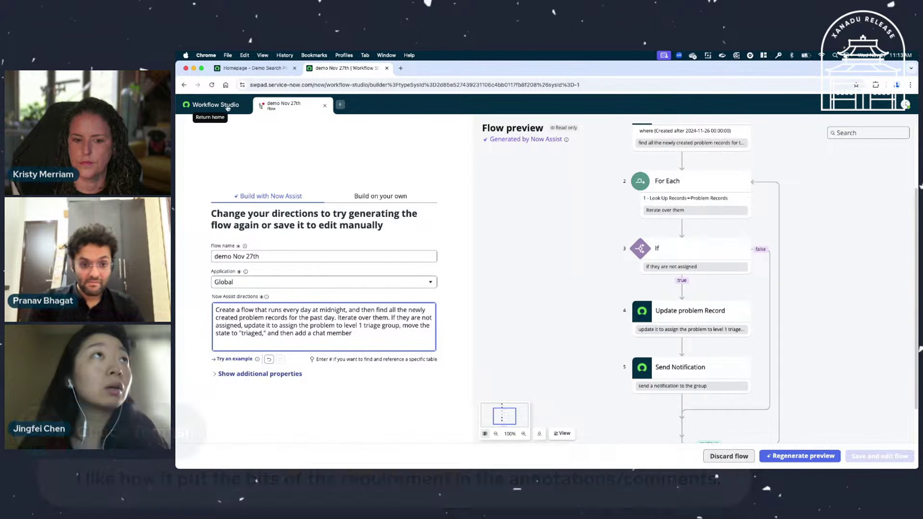
Shorten the end of the Now Assist directions to "add chat member", regenerate the preview and review its final action.
left_click(315, 335)
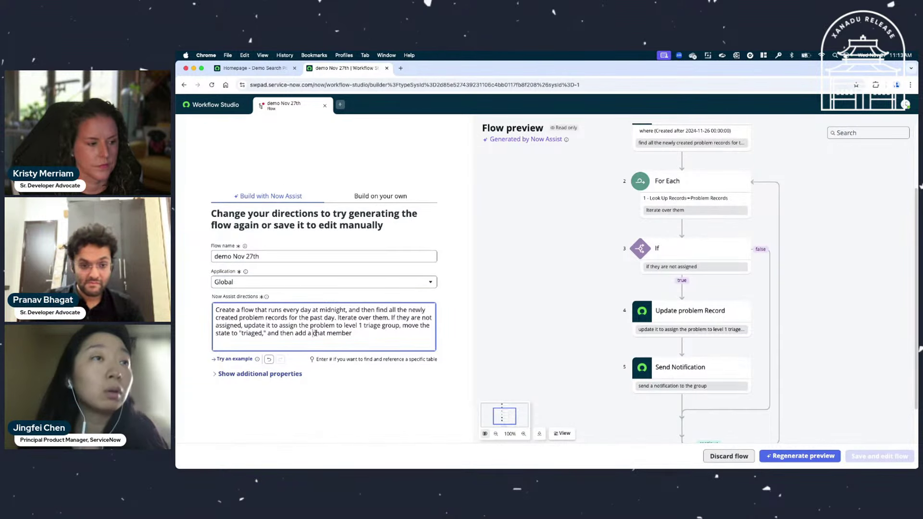
key("BackSpace")
key("BackSpace")
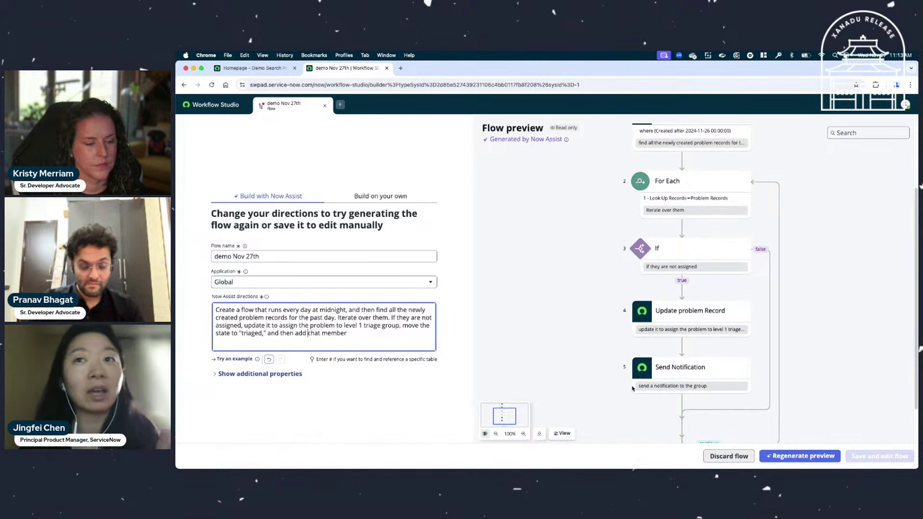
left_click(833, 455)
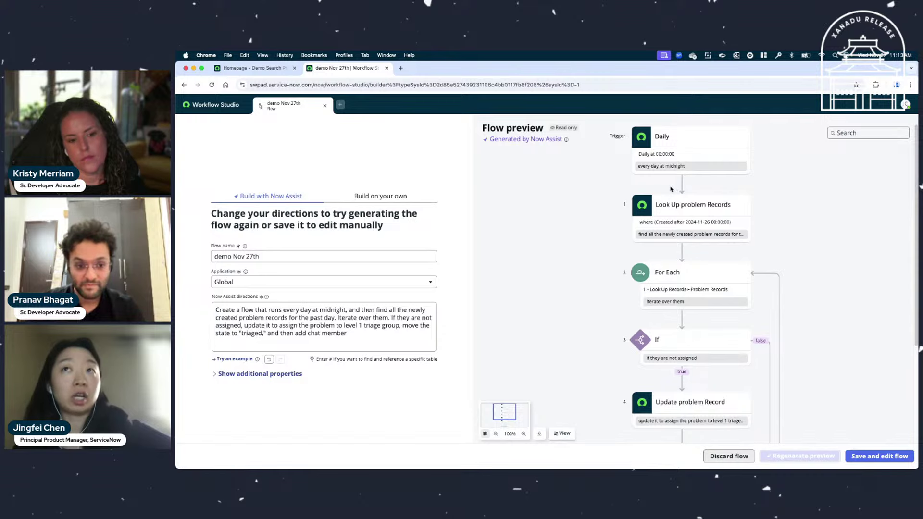
scroll(671, 189, "down", 4)
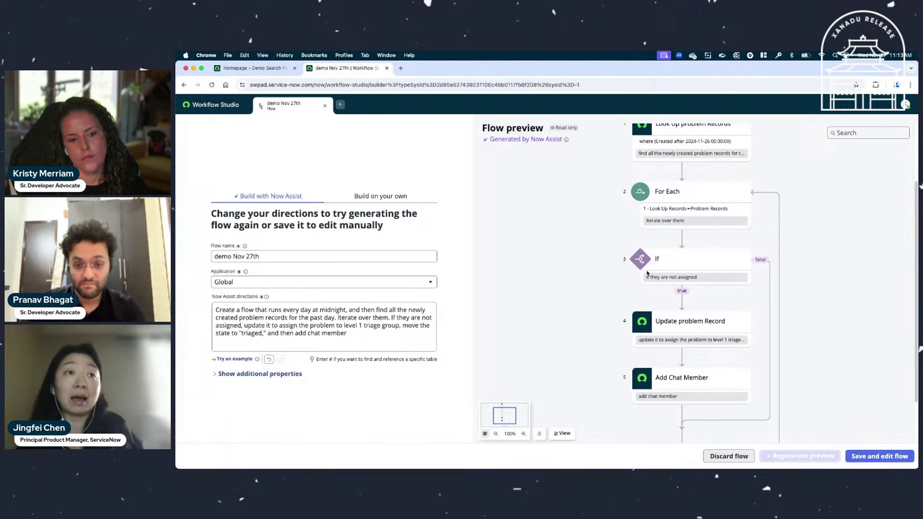
scroll(646, 268, "down", 1)
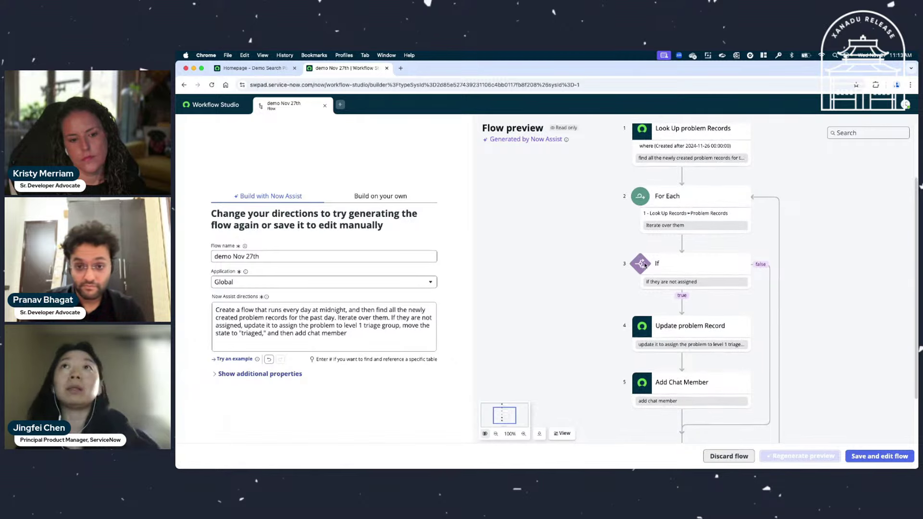
scroll(644, 260, "down", 1)
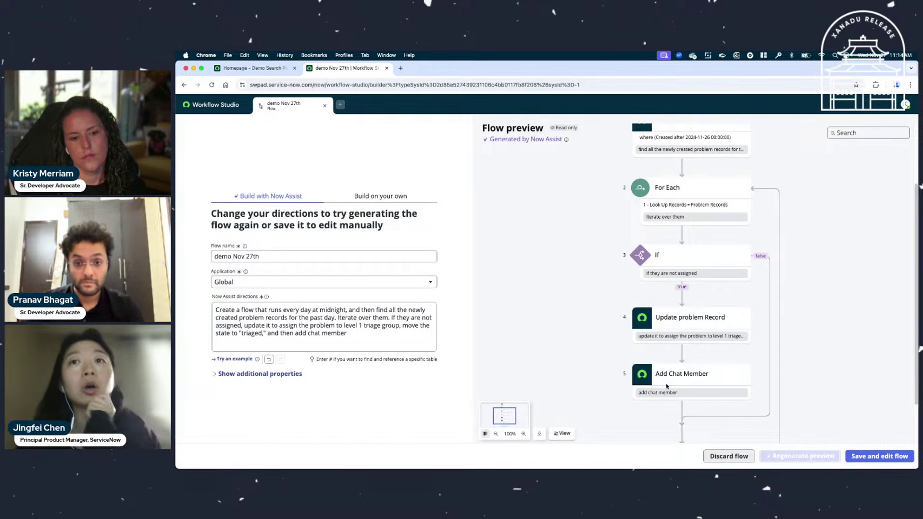
Replace "add chat member" in the directions with "trigger cicd workflow", check the existing CICD action's name and regenerate the preview.
left_click(357, 331)
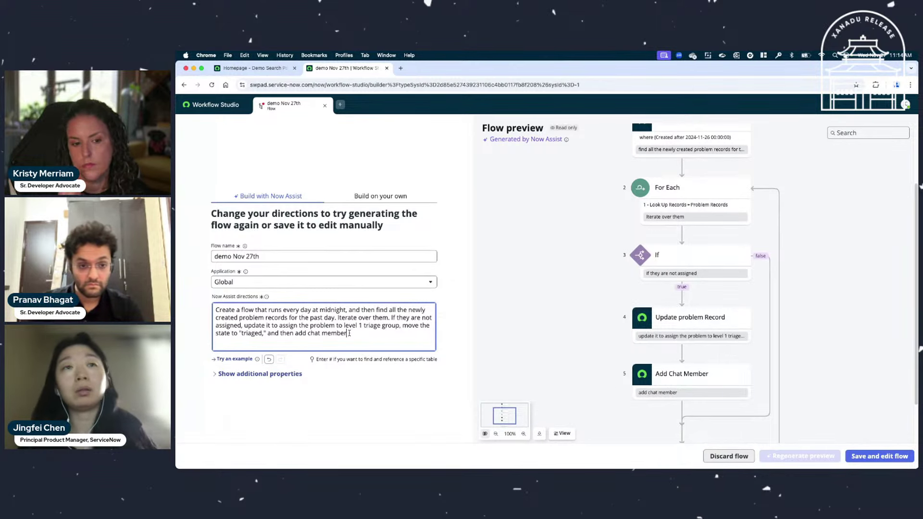
left_click_drag(347, 334, 297, 333)
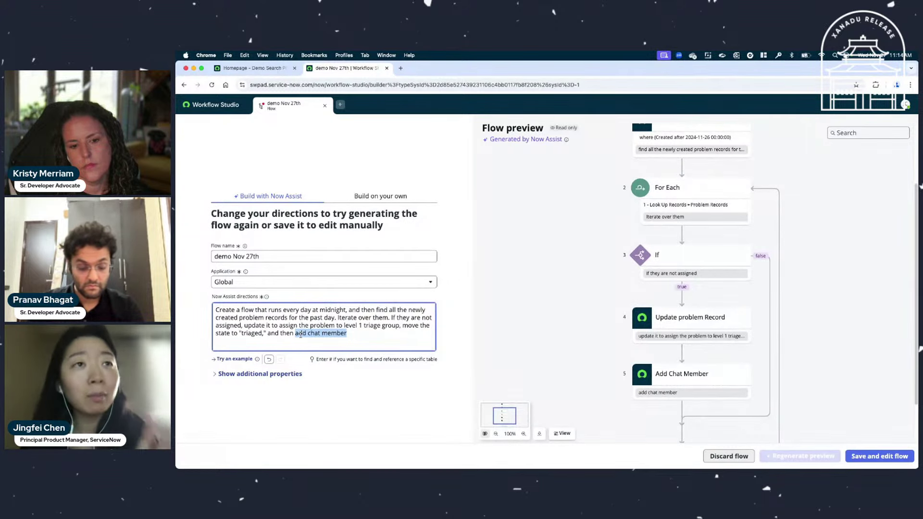
type("cic")
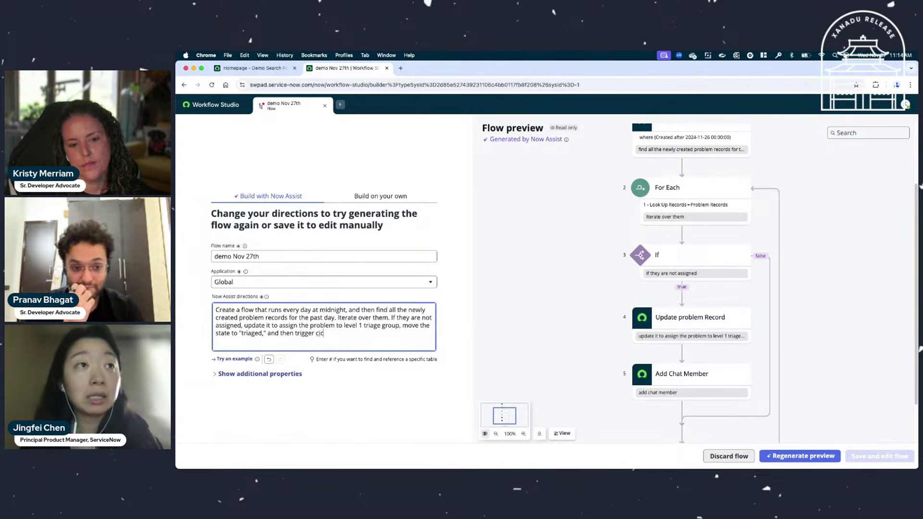
key("BackSpace")
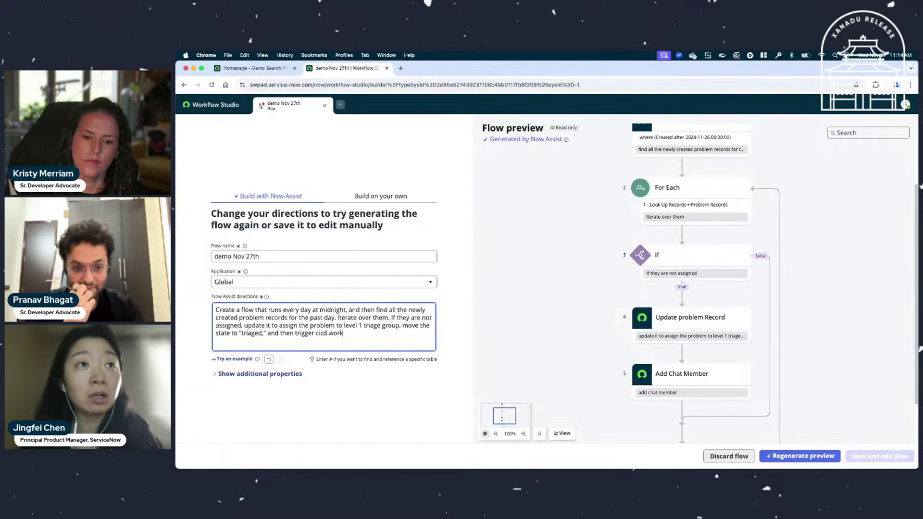
left_click(215, 104)
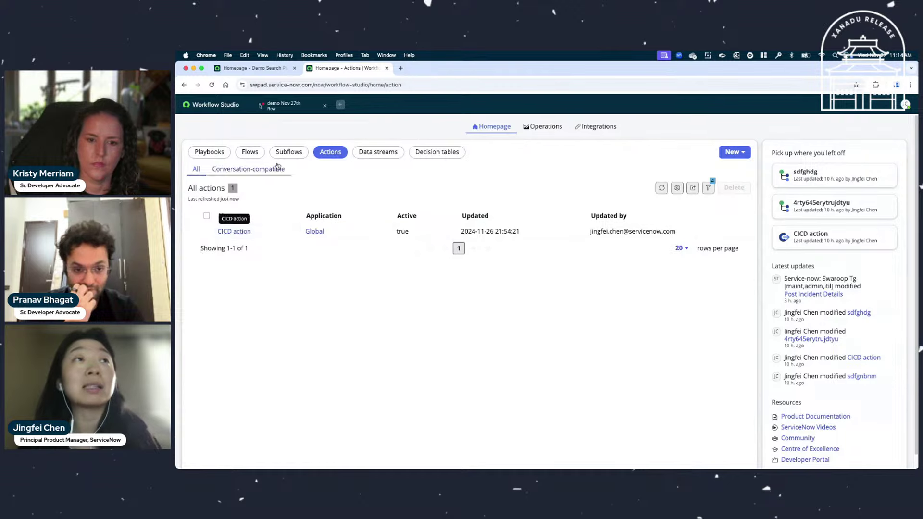
left_click(281, 105)
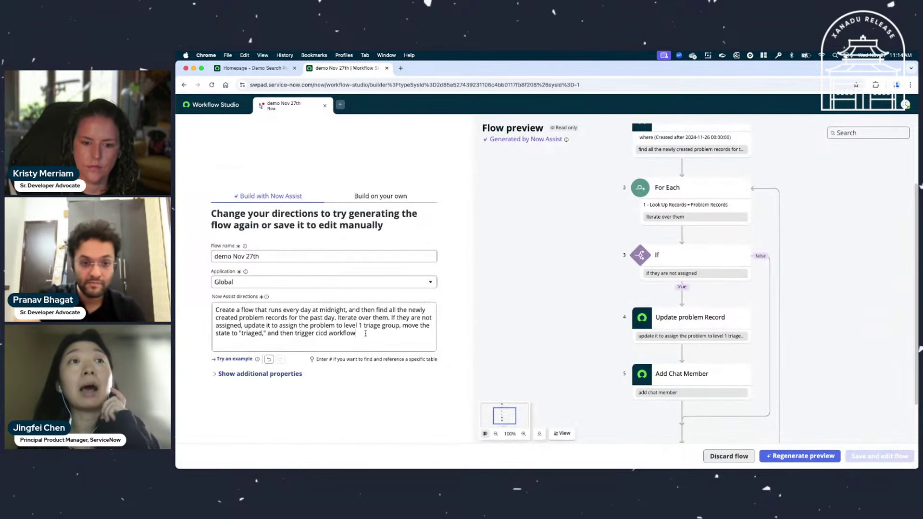
left_click(322, 335)
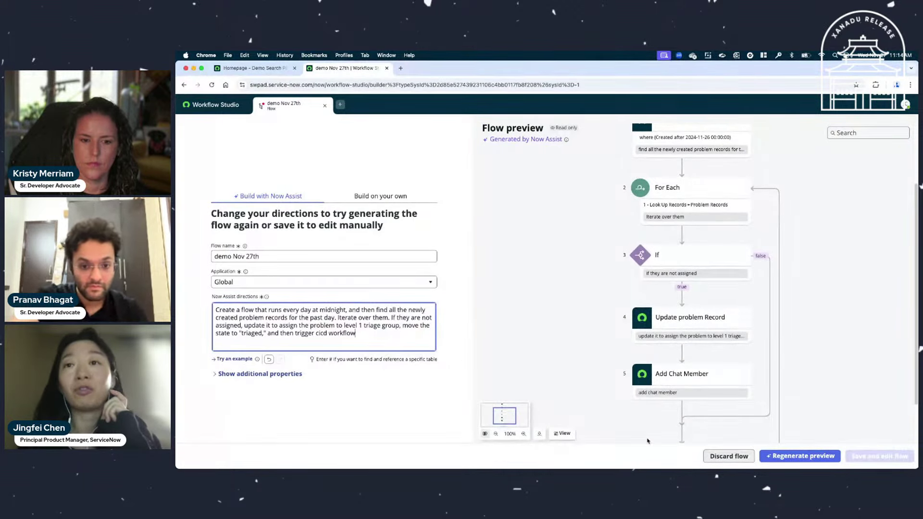
left_click(783, 459)
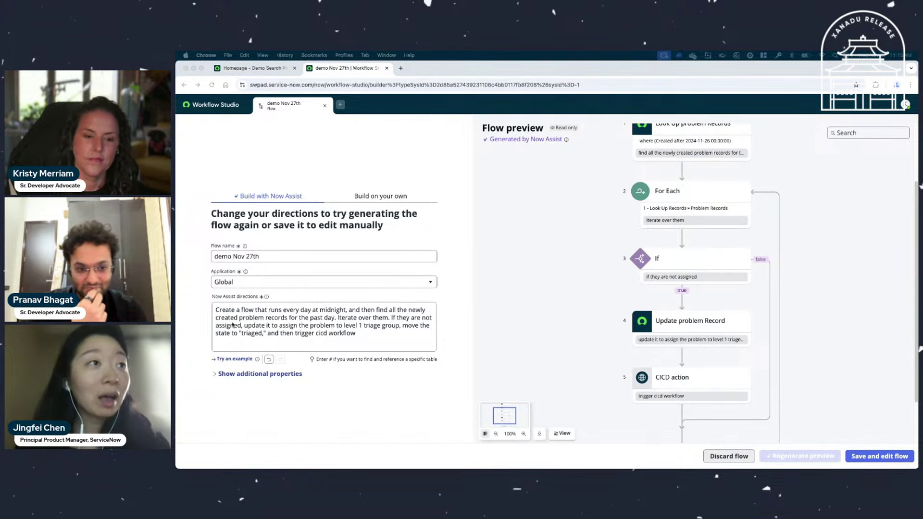
Replace the directions with the built-in example about parallel change request approvals and regenerate the preview.
left_click(230, 362)
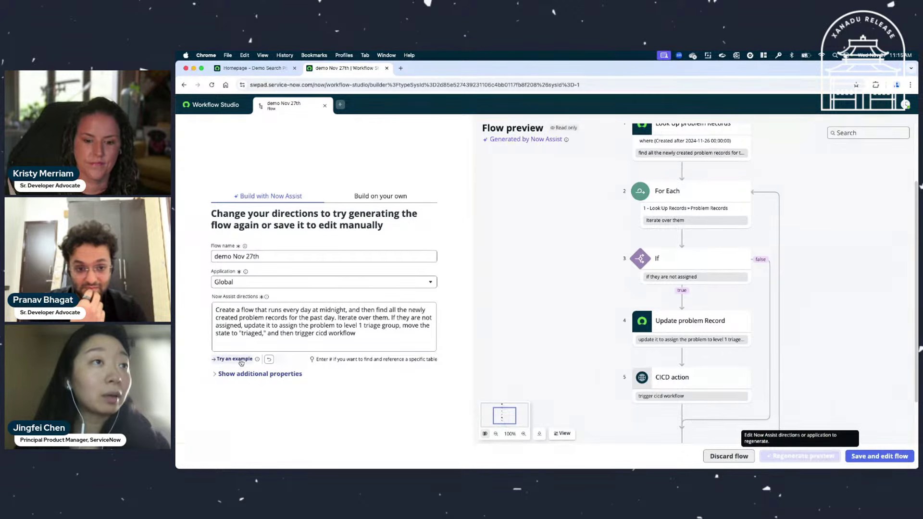
left_click(242, 364)
left_click(241, 363)
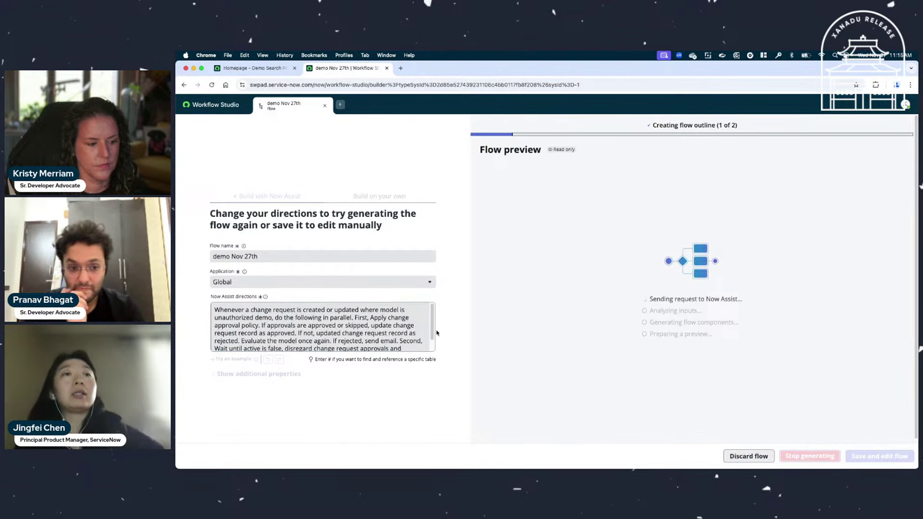
Examine the change request directions and compare them with the parallel branches in the generated flow preview.
scroll(376, 339, "down", 2)
scroll(375, 339, "up", 2)
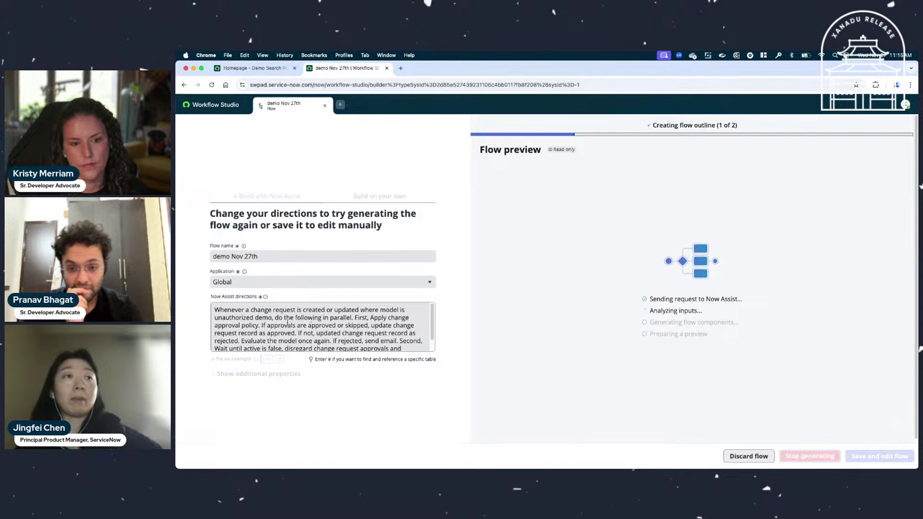
left_click_drag(289, 319, 408, 319)
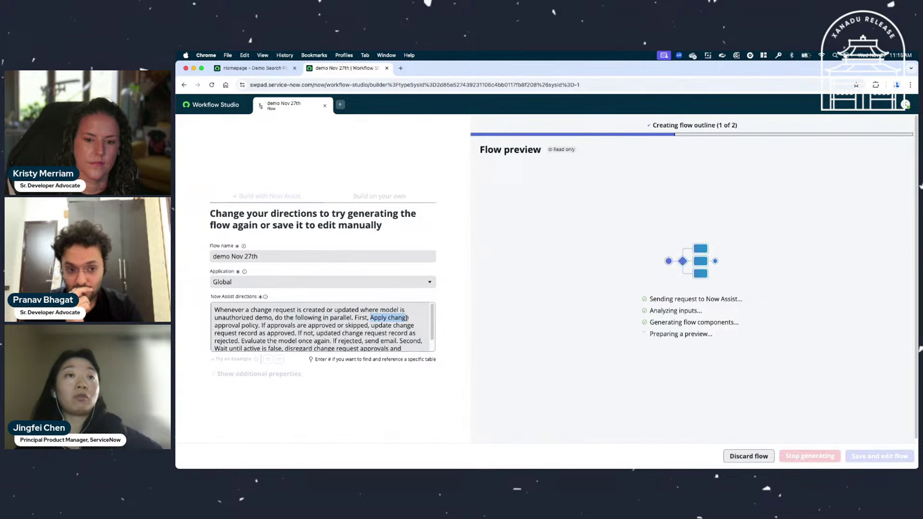
left_click_drag(223, 327, 258, 326)
left_click(272, 326)
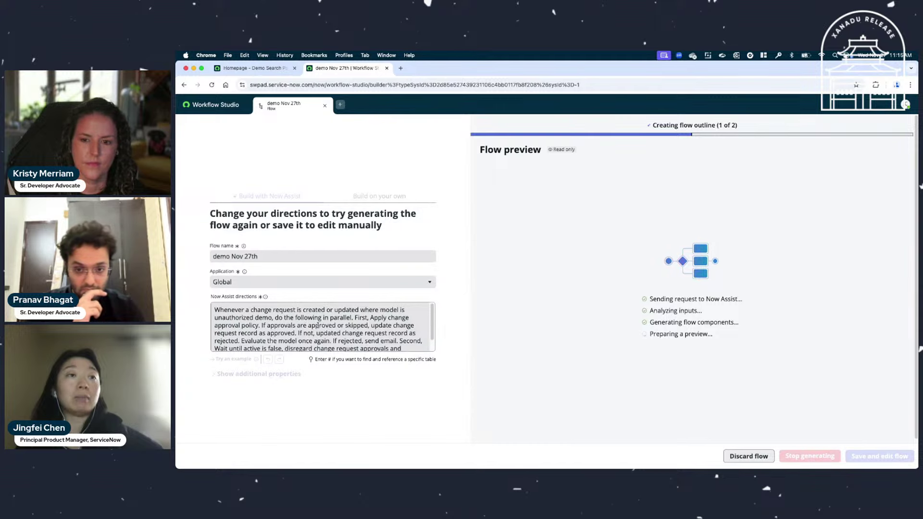
left_click_drag(331, 325, 411, 326)
left_click_drag(239, 333, 289, 333)
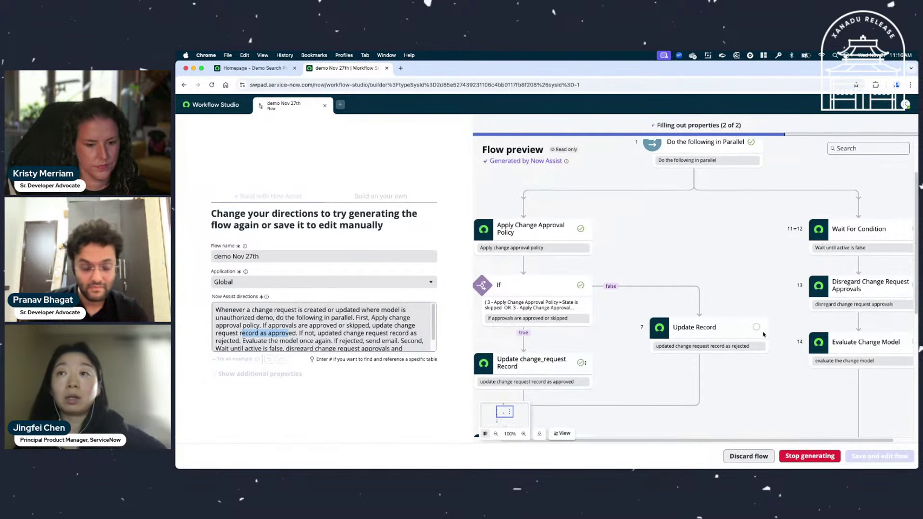
scroll(713, 309, "up", 3)
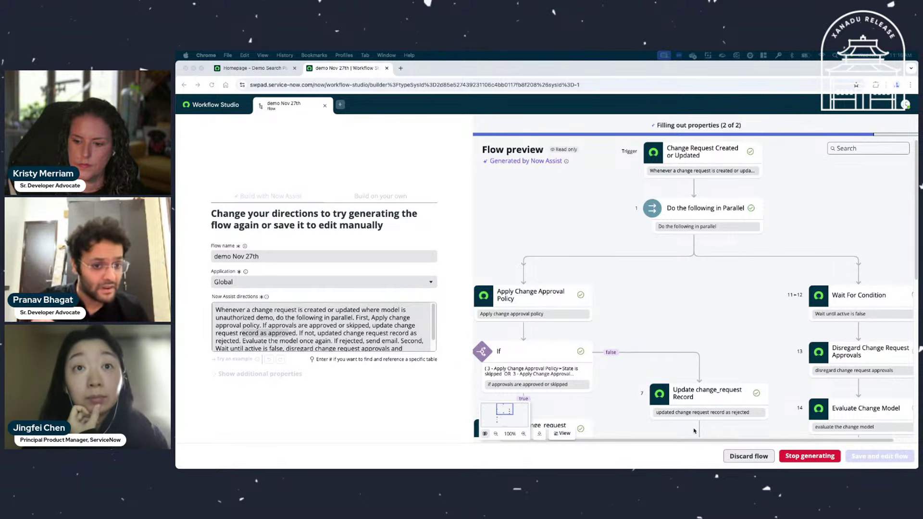
scroll(663, 380, "down", 2)
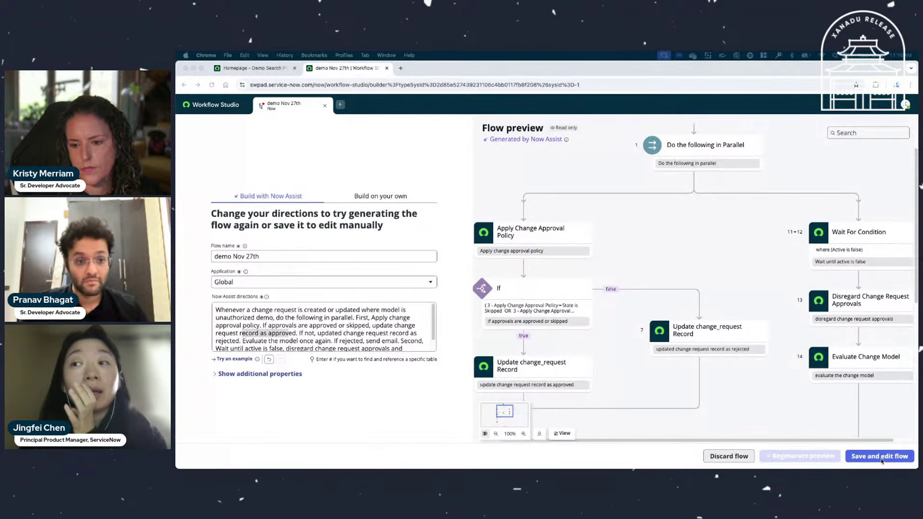
Save the generated flow for editing, open the properties of the approval If step and dismiss the Now Assist notice.
left_click(882, 460)
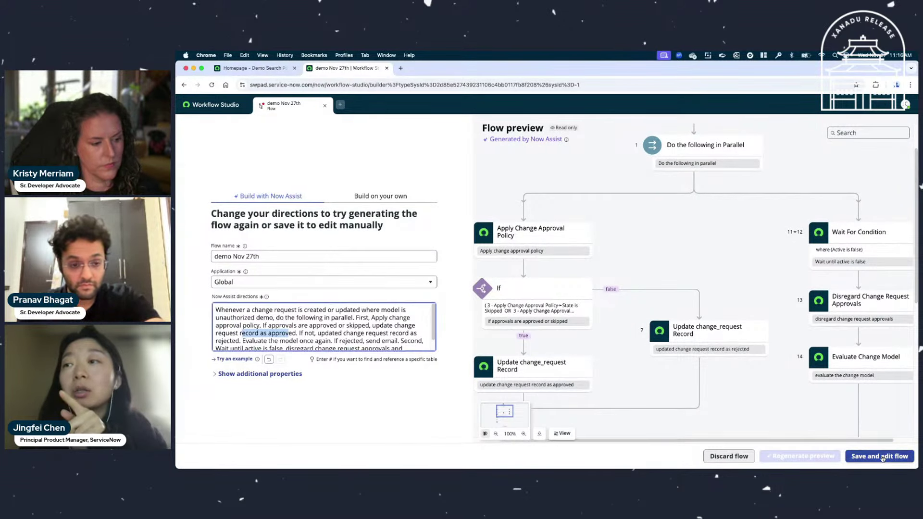
left_click(883, 458)
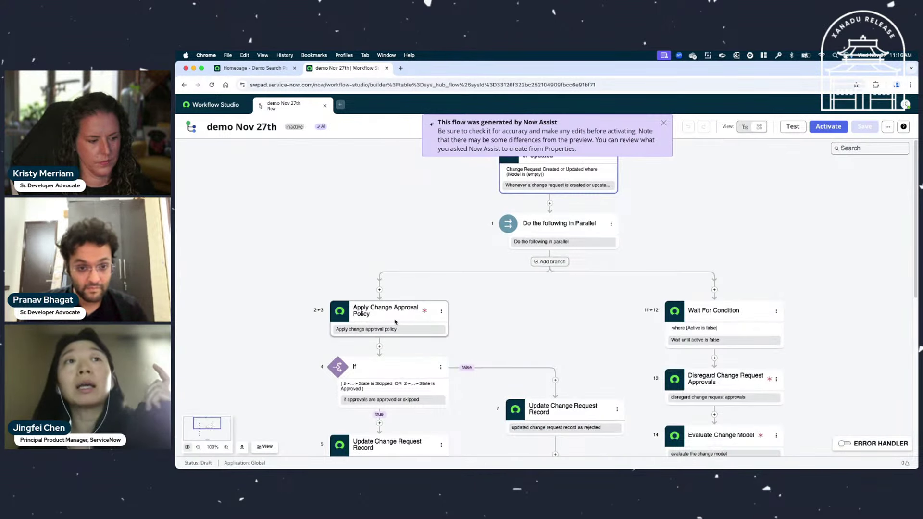
left_click(408, 389)
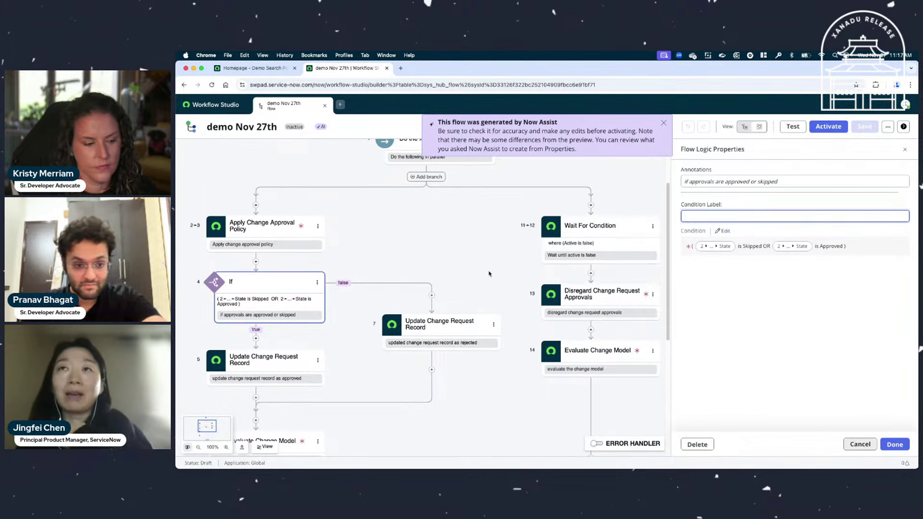
left_click(663, 123)
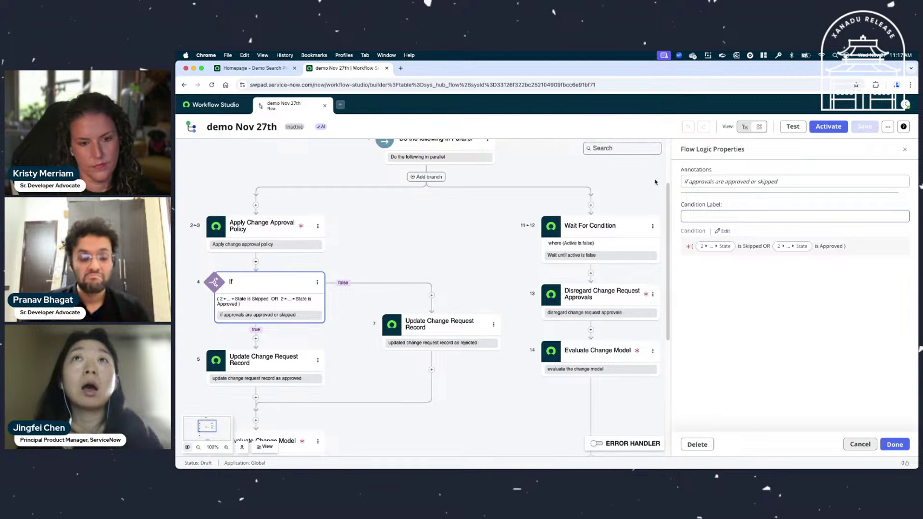
Look up the stored Now Assist prompt in the flow's properties, enlarge its field to read it and close the properties.
left_click(887, 127)
scroll(849, 214, "down", 2)
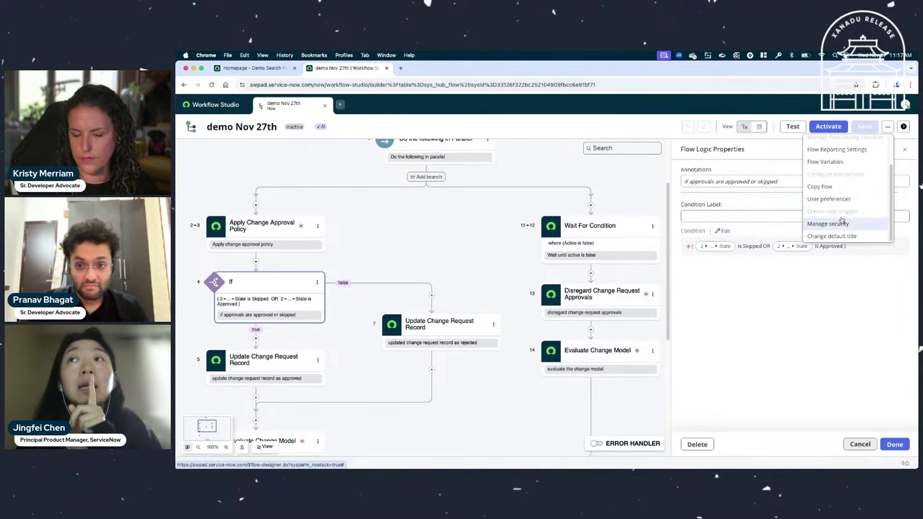
scroll(833, 206, "up", 2)
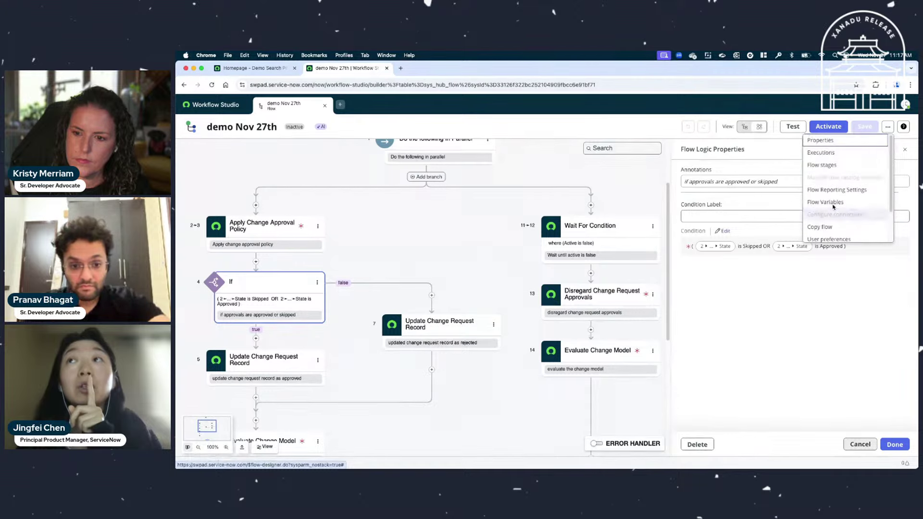
left_click(827, 143)
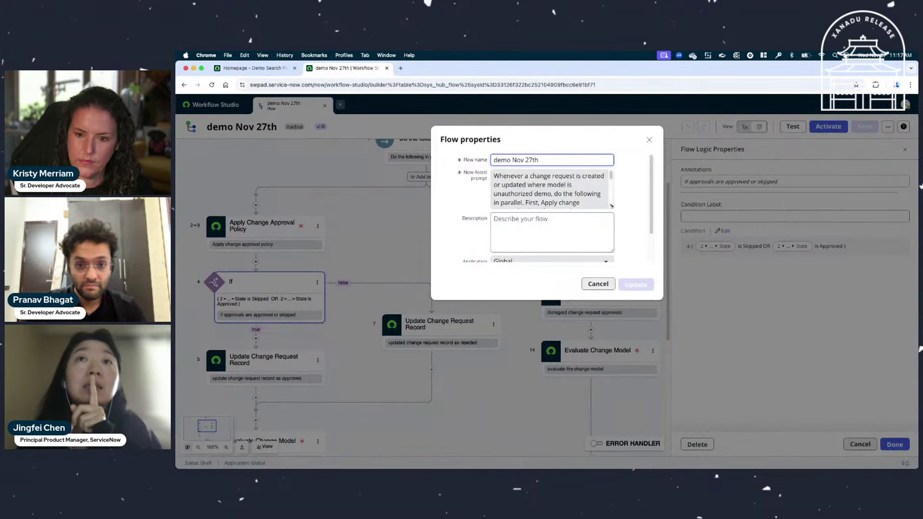
left_click(570, 205)
scroll(553, 206, "down", 1)
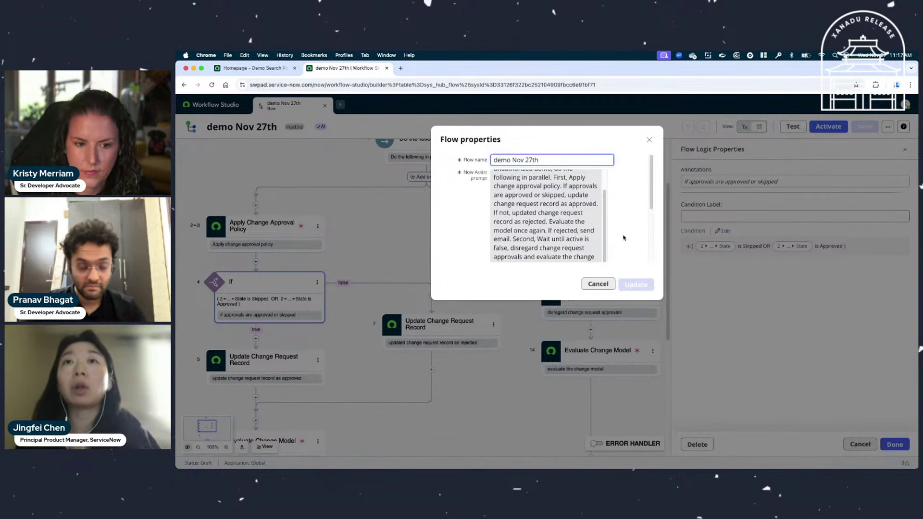
left_click(649, 140)
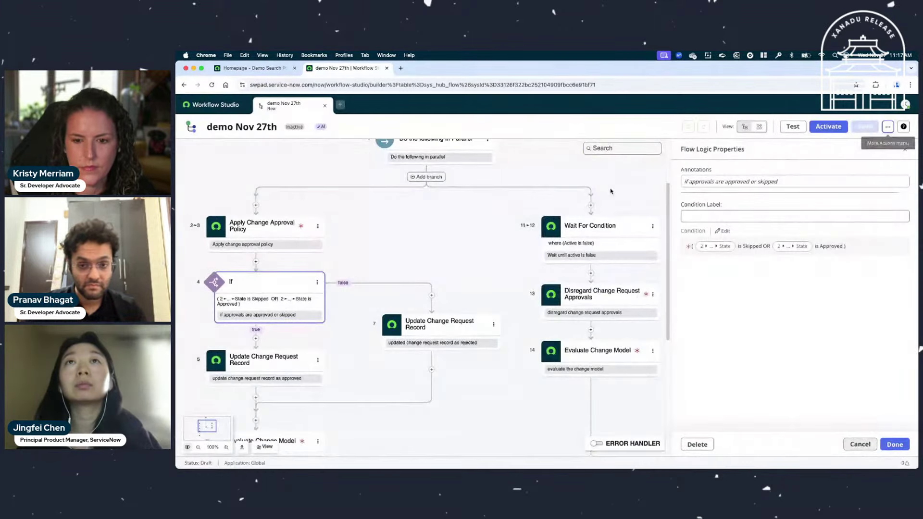
Close the If step's properties, view the element types that can be added before it and look through the flow diagram.
left_click(620, 190)
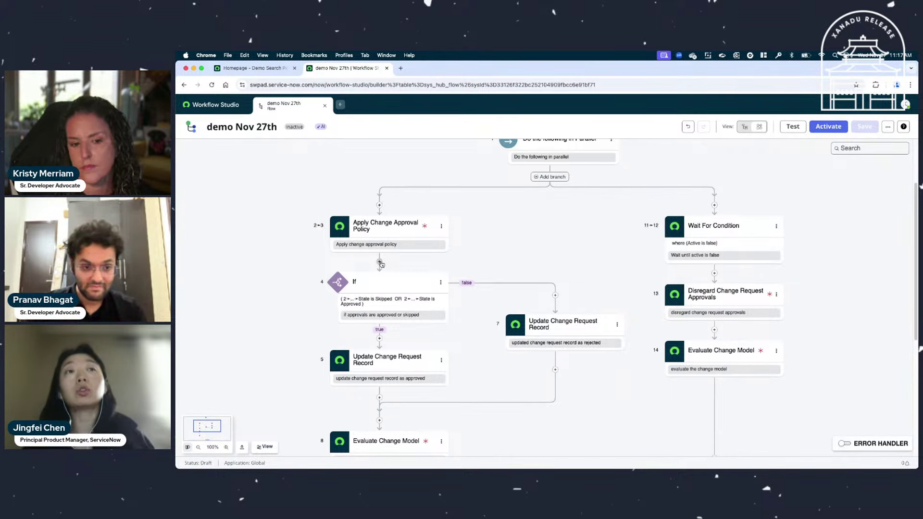
left_click_drag(380, 262, 379, 250)
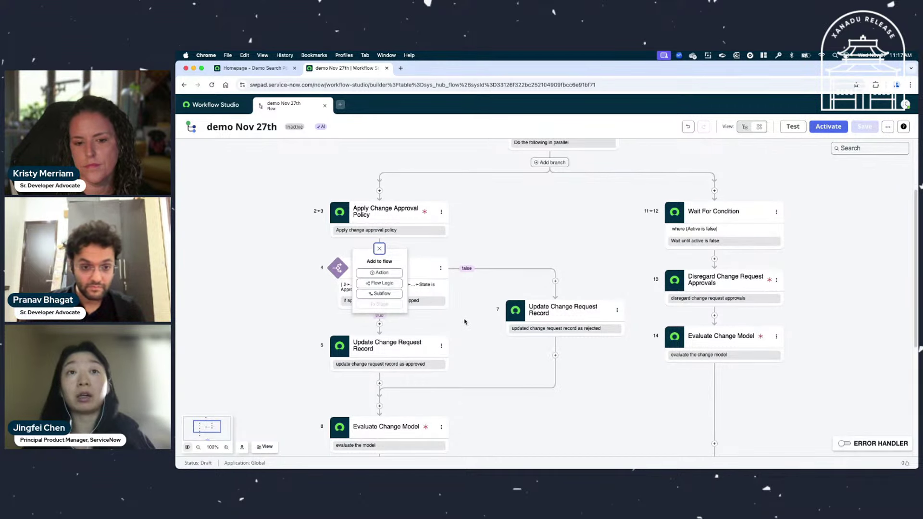
scroll(436, 375, "down", 5)
scroll(520, 338, "up", 7)
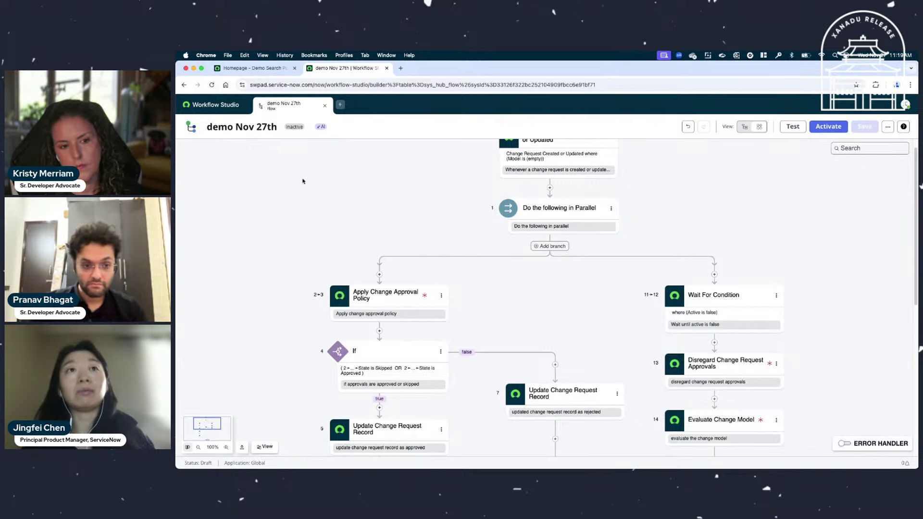
Start a new flow from the Workflow Studio home page and fill its Now Assist directions with a provided example.
left_click(215, 104)
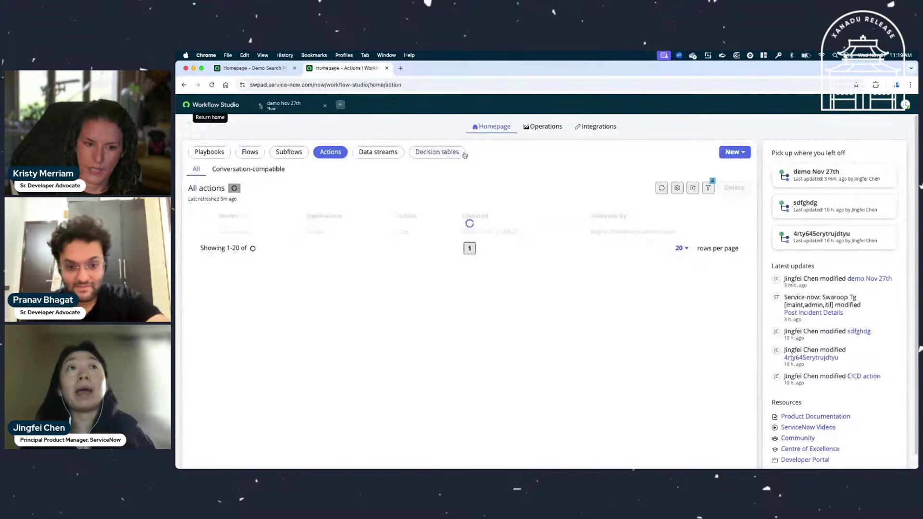
left_click(250, 152)
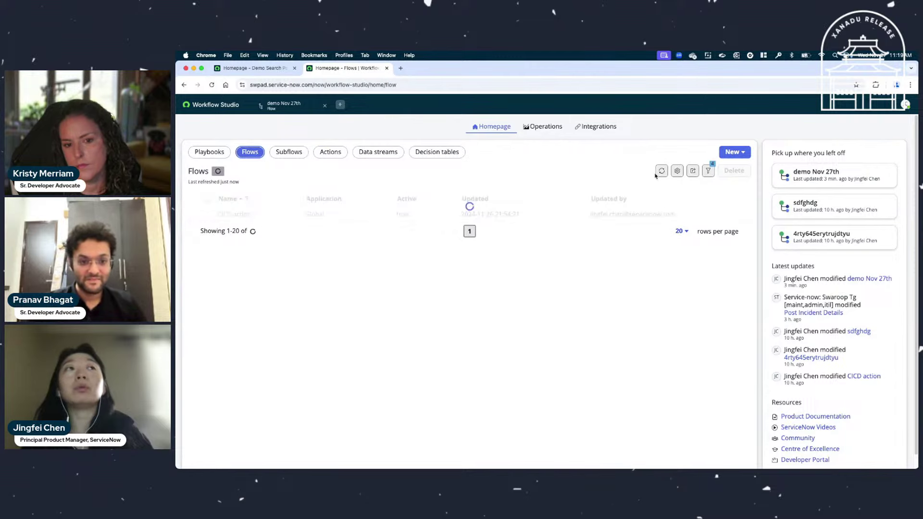
left_click(734, 152)
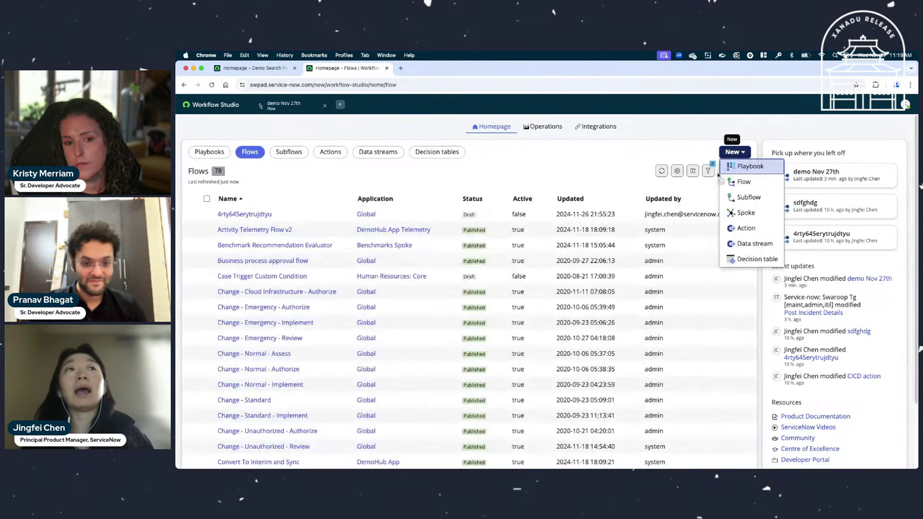
left_click(743, 186)
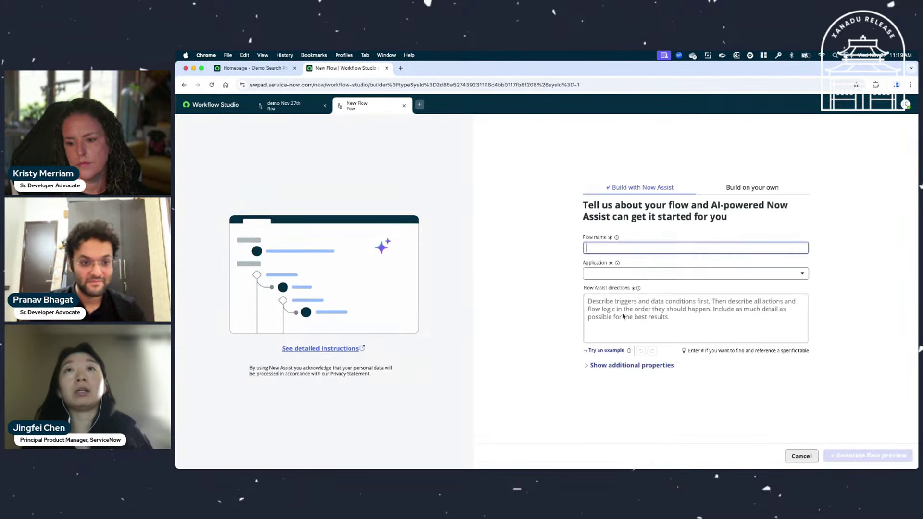
left_click(605, 351)
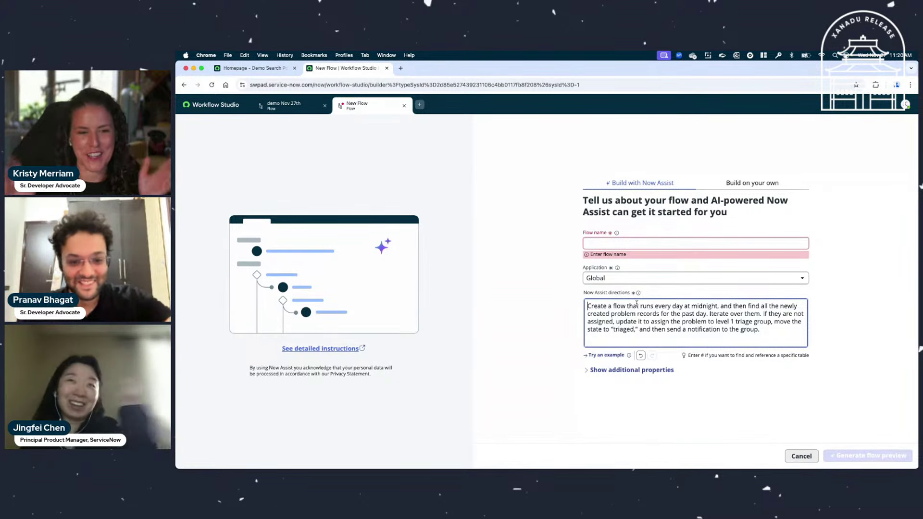
Name the new flow "demo 27th 2 round".
left_click(644, 244)
type("dem")
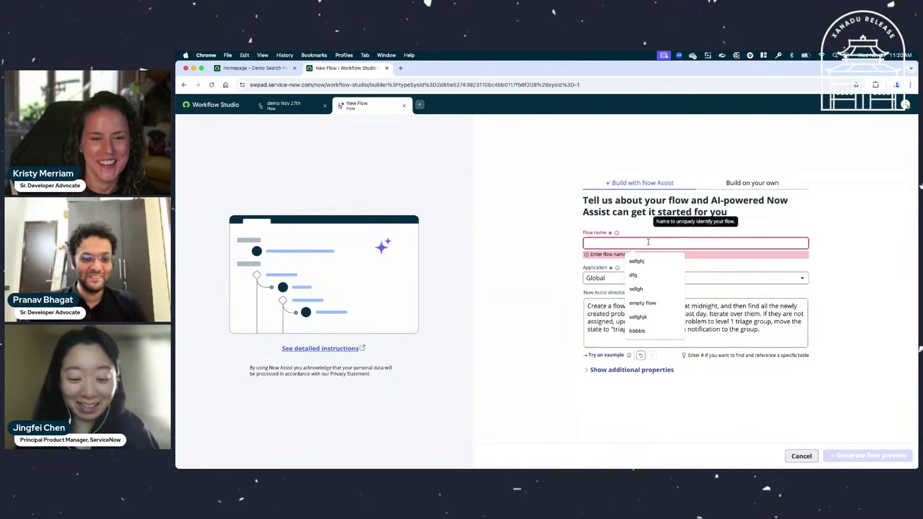
type("o")
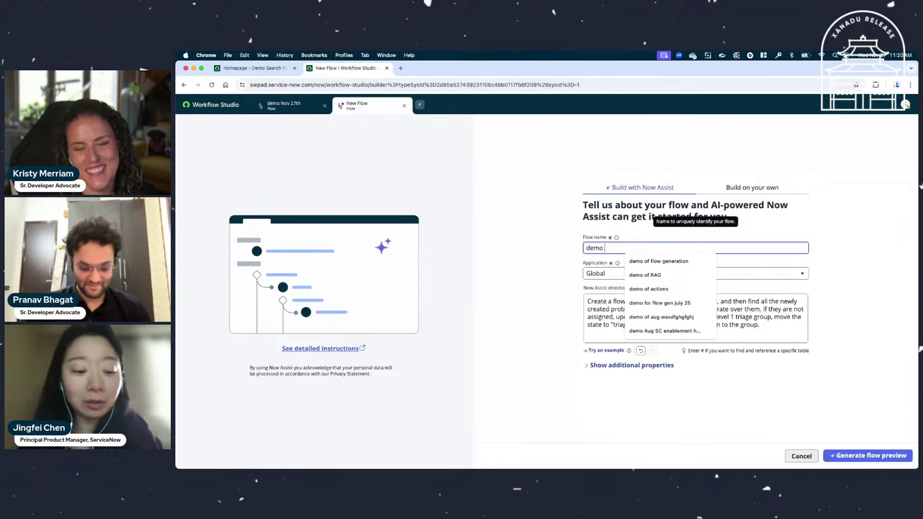
type(" 27th")
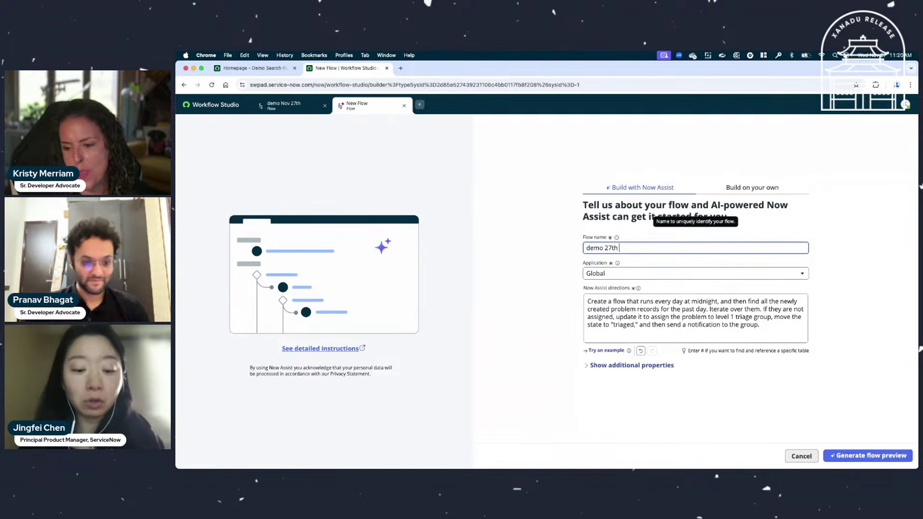
type(" 2 round")
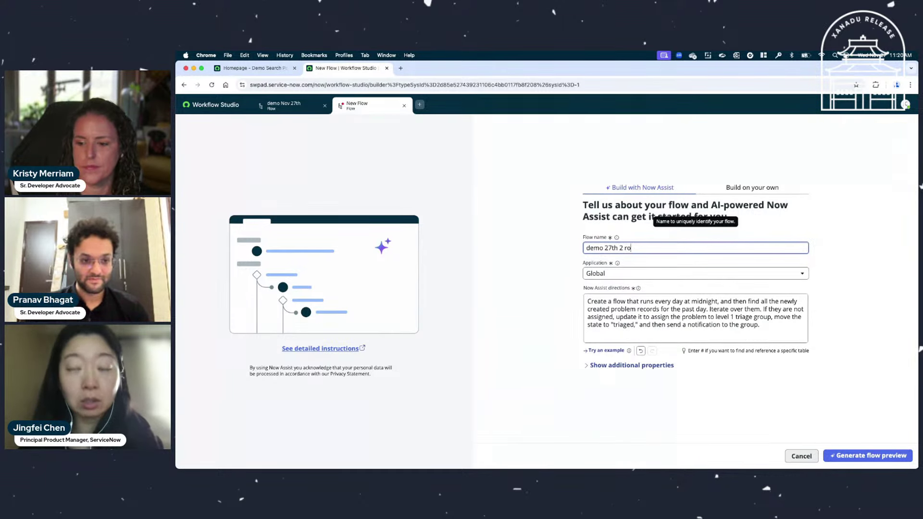
left_click(556, 322)
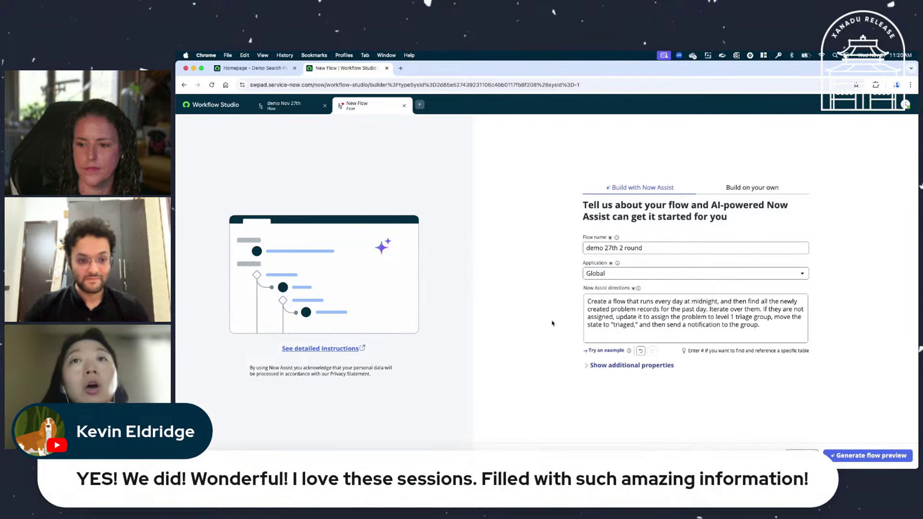
left_click(771, 325)
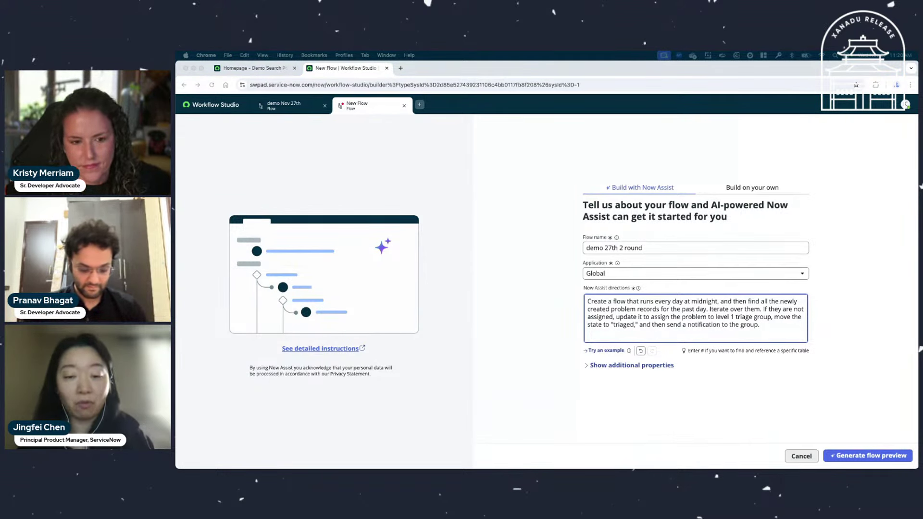
In the ServiceNow browser tab, search the application navigator for "strategic" and open the Strategic Priorities list.
left_click(266, 69)
left_click(259, 110)
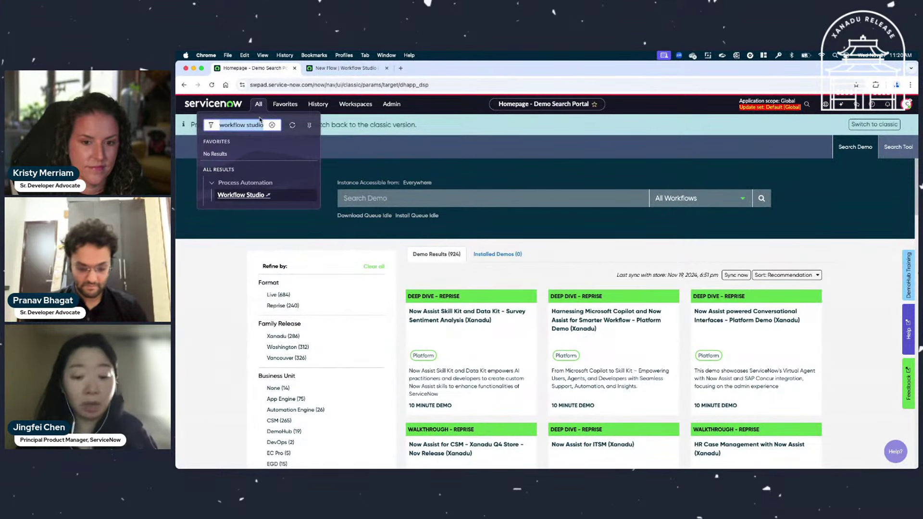
type("strate")
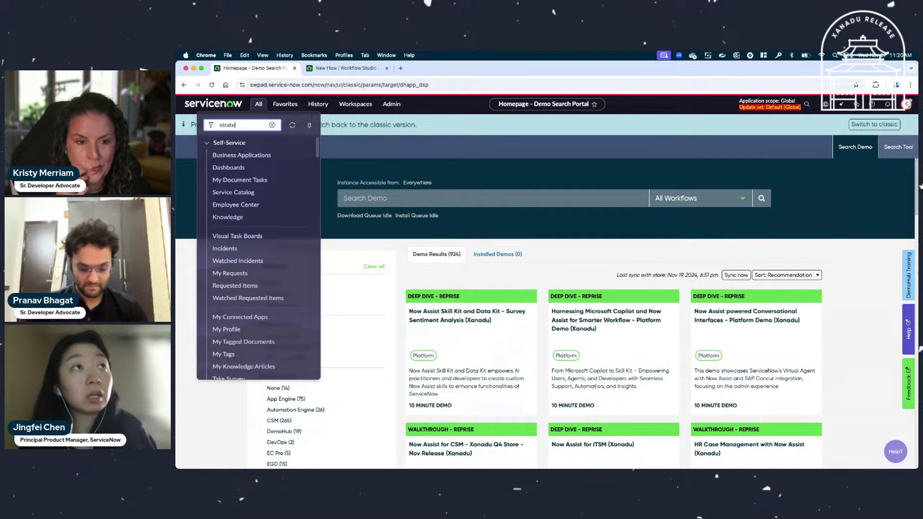
type("goc")
key("BackSpace")
key("BackSpace")
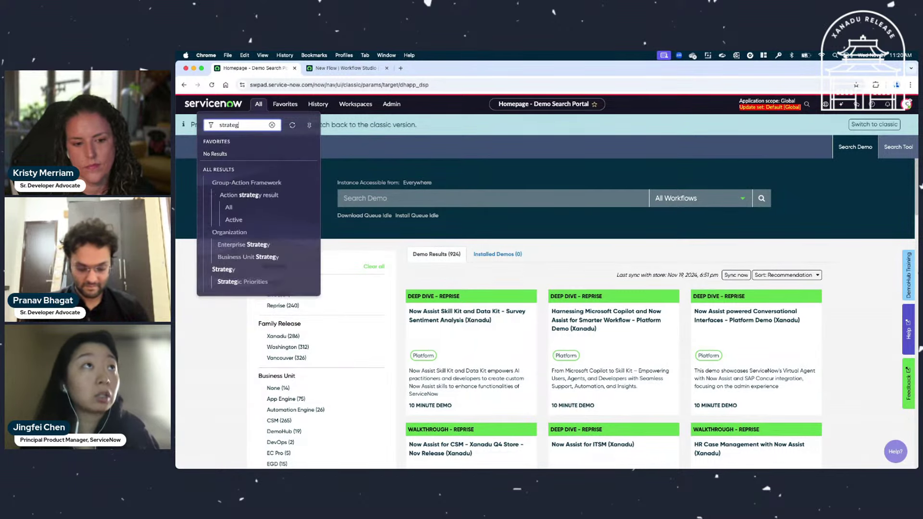
type("ic")
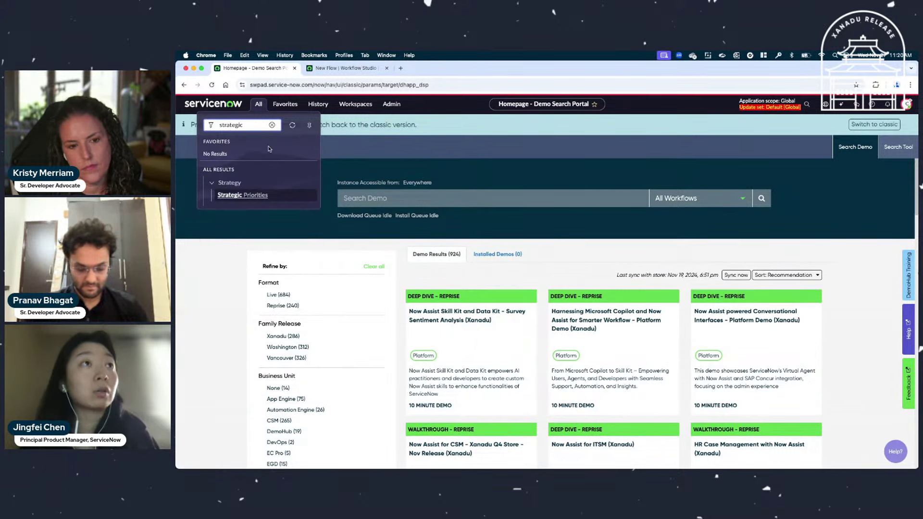
left_click(250, 195)
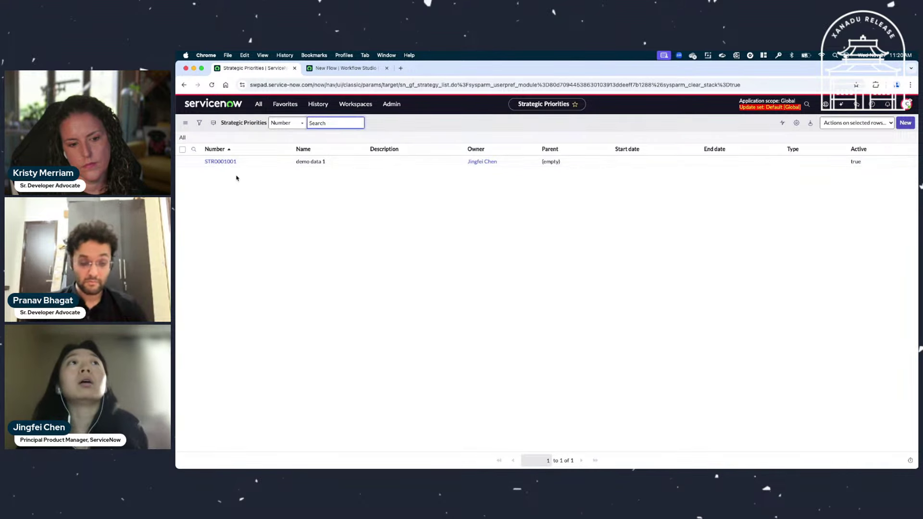
Open the "demo data 1" strategic priority and point out the sn_gf_strategy table name in the page address.
left_click(226, 162)
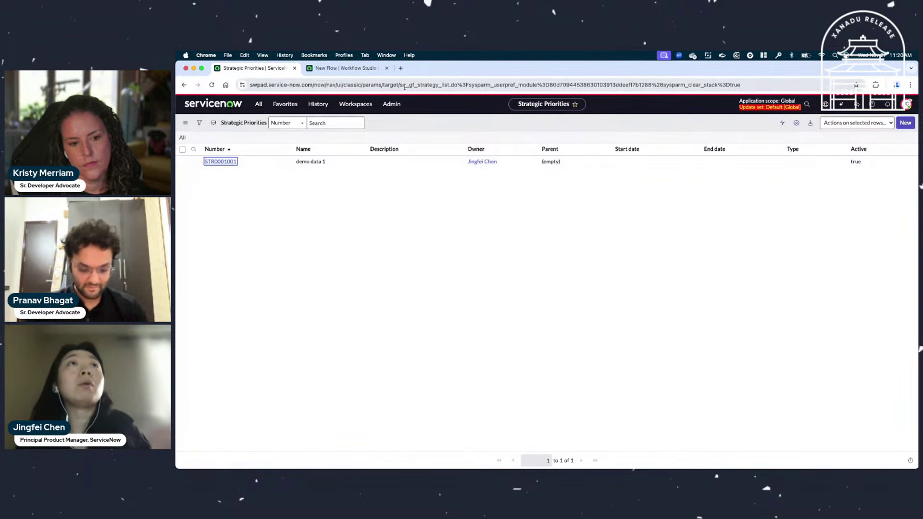
left_click_drag(400, 86, 439, 85)
left_click(514, 169)
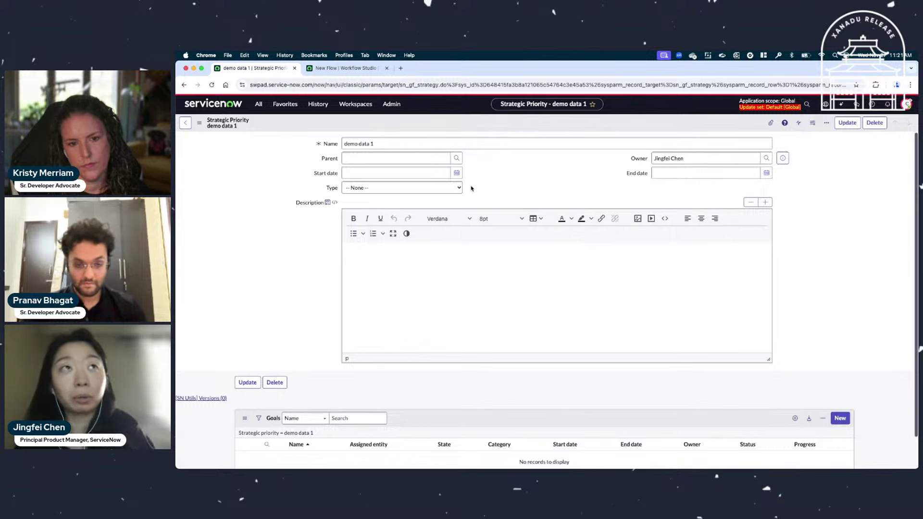
Look over the strategic priority's fields, including the available Type options, and its related Goals list without changing anything.
left_click(380, 159)
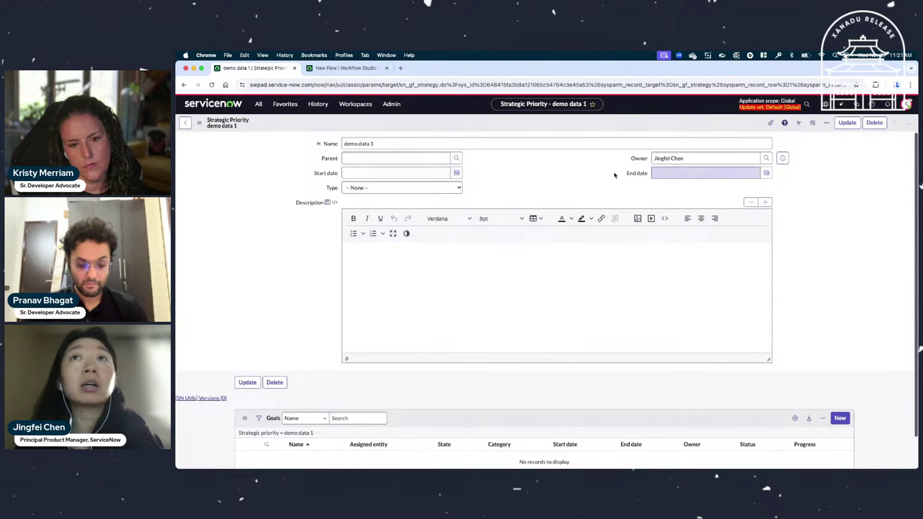
left_click(362, 189)
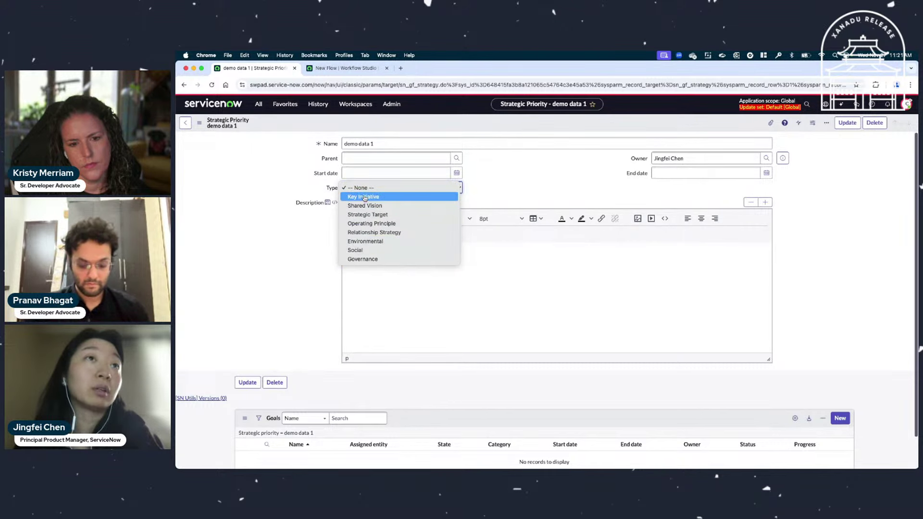
left_click(502, 183)
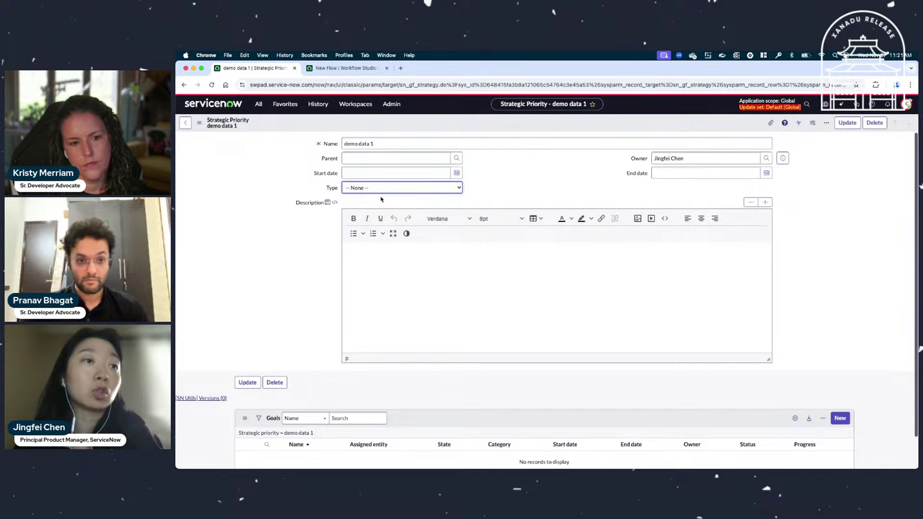
scroll(416, 319, "down", 2)
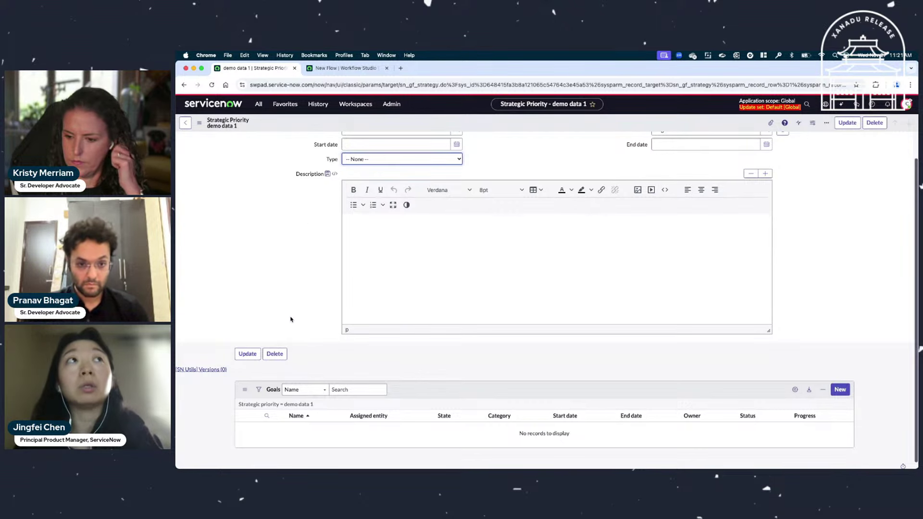
Open a blank goal form from the strategic priority and highlight the sn_gf_goal table name in the page address.
left_click(751, 389)
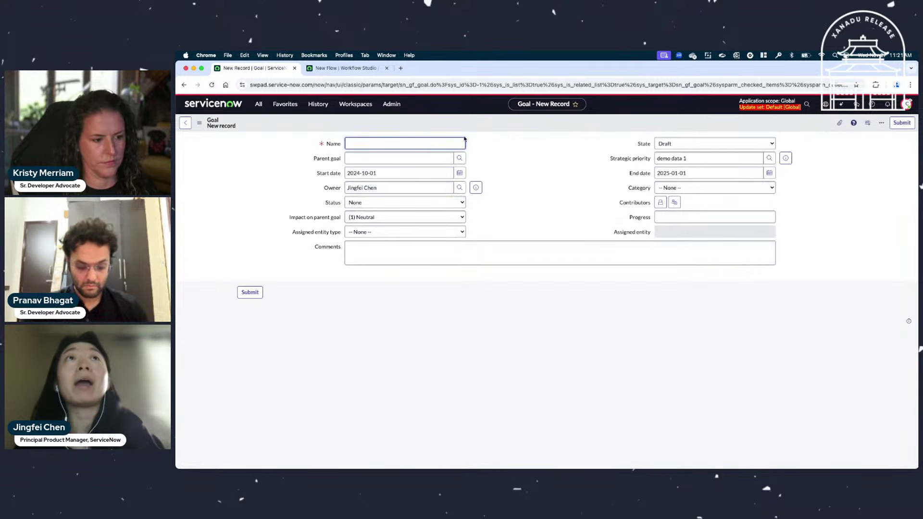
left_click(402, 86)
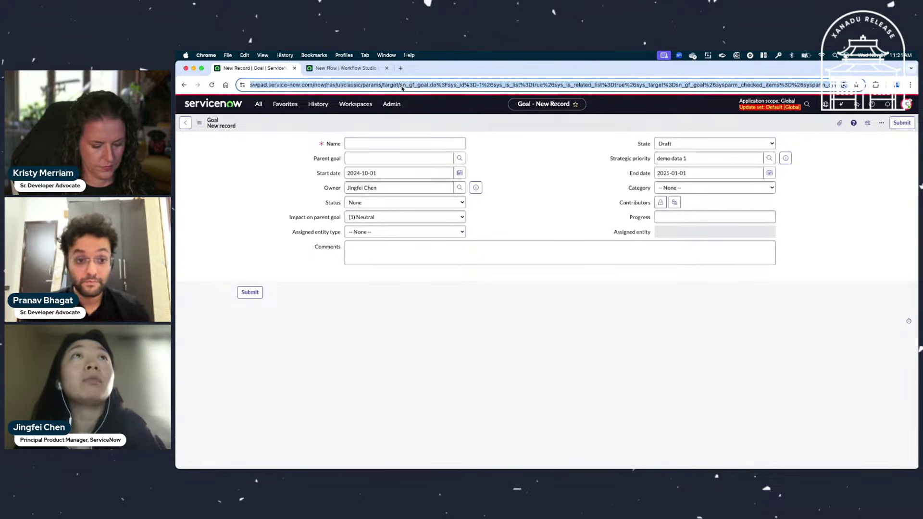
left_click(402, 86)
left_click_drag(417, 85, 444, 86)
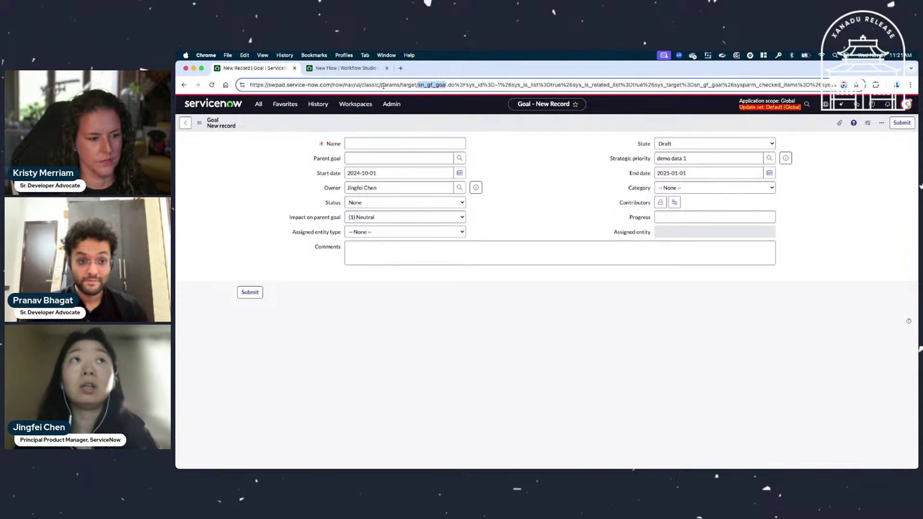
Replace the new flow's directions with the copied prompt that checks new key initiative Strategic Priority records for goals and emails the owner if none exists.
left_click(362, 70)
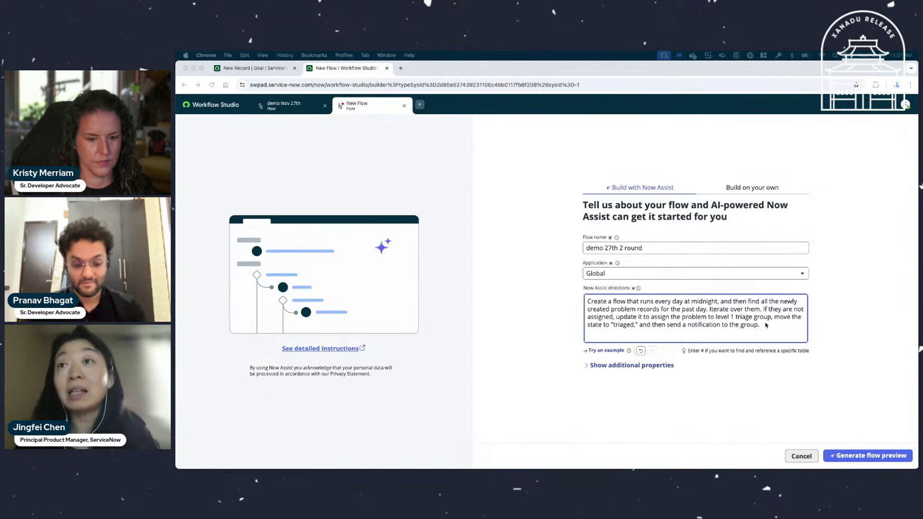
left_click_drag(766, 325, 585, 306)
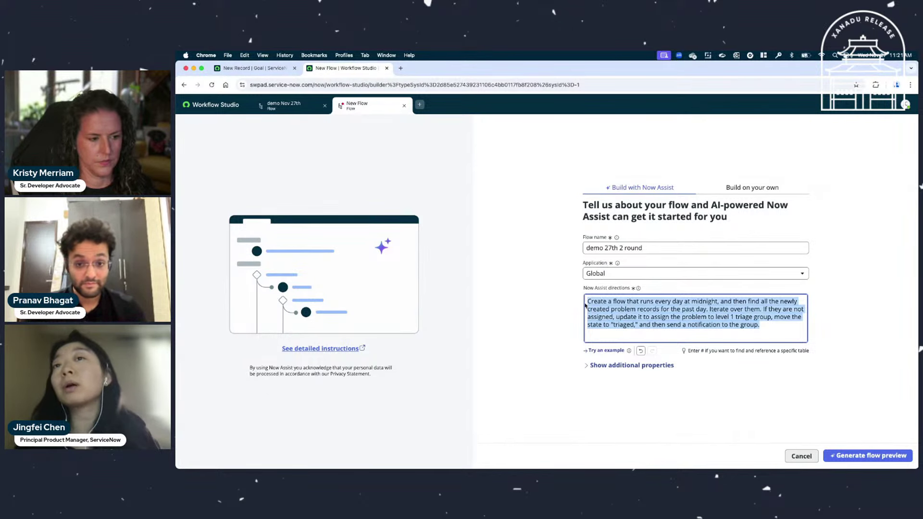
key("super+v")
left_click(533, 313)
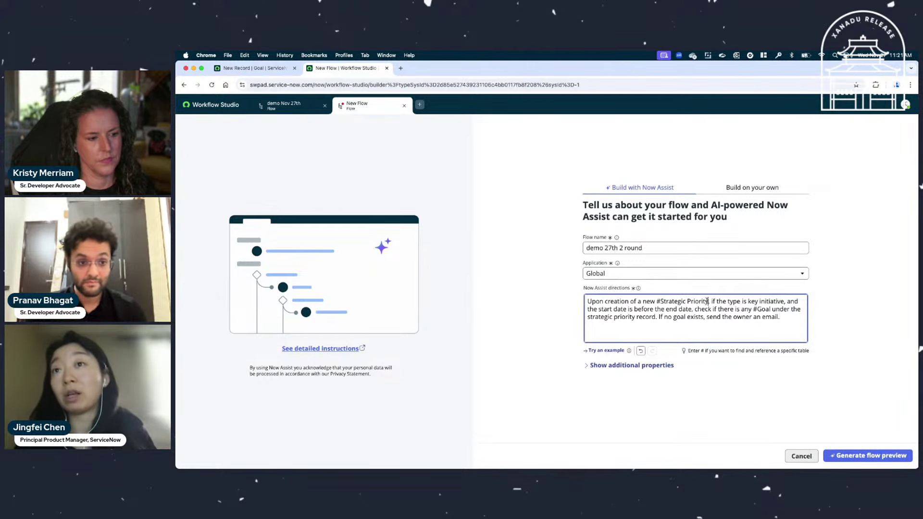
Turn the #Strategic Priority mention in the directions into a reference to the Strategic Priority [sn_gf_strategy] table.
left_click_drag(707, 301, 662, 301)
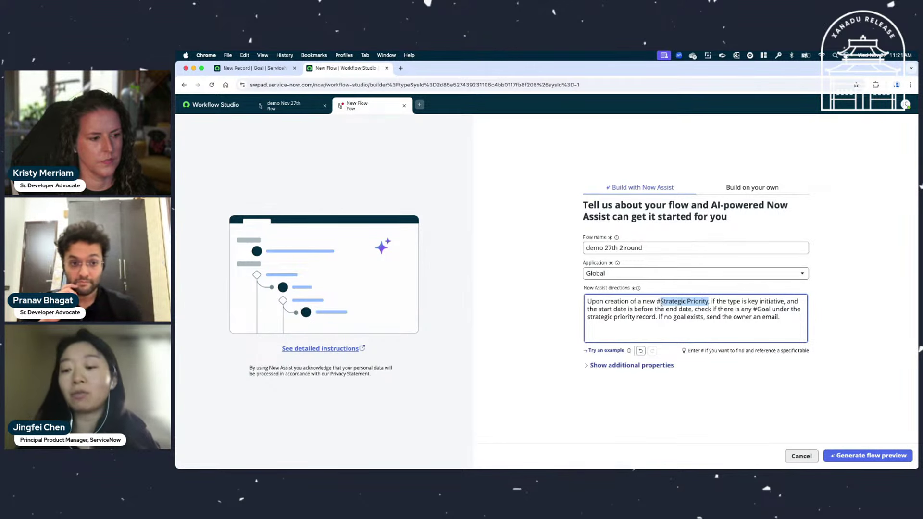
type("strategic")
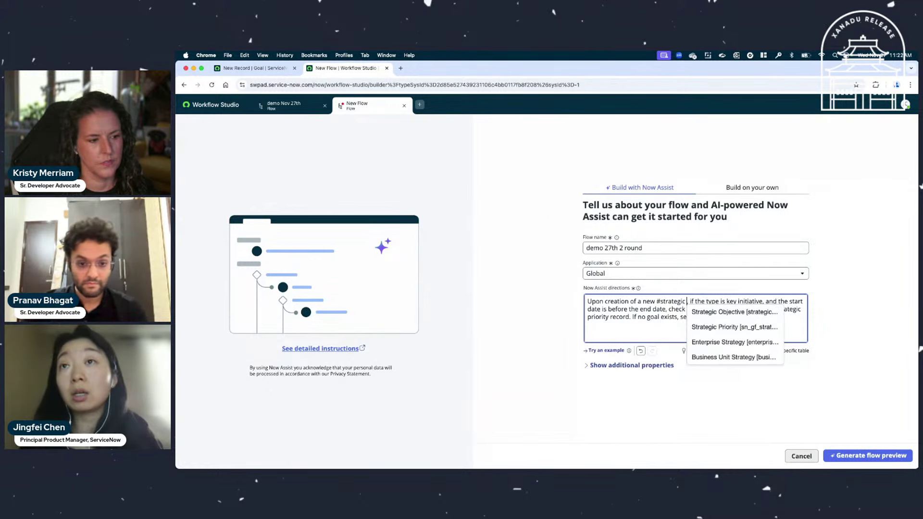
left_click(696, 328)
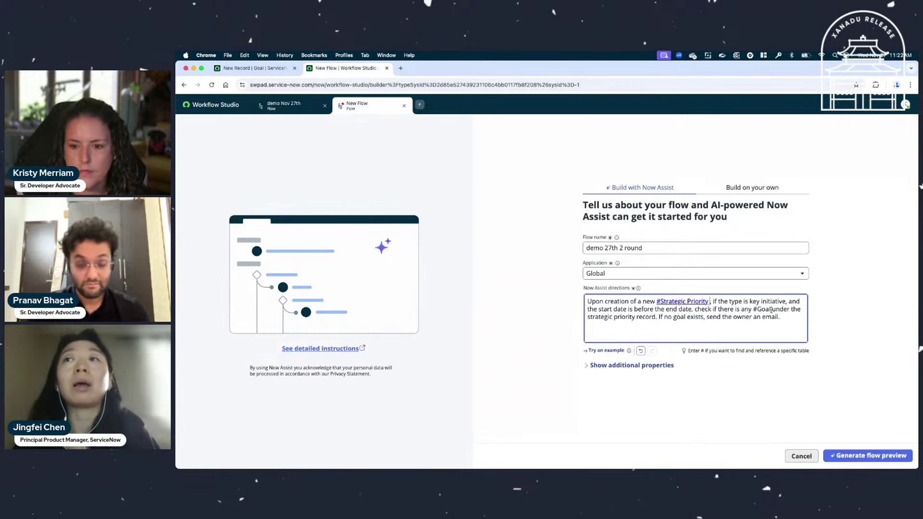
Turn the #Goal mention in the directions into a reference to the Goal [sn_gf_goal] table.
left_click_drag(771, 310, 758, 310)
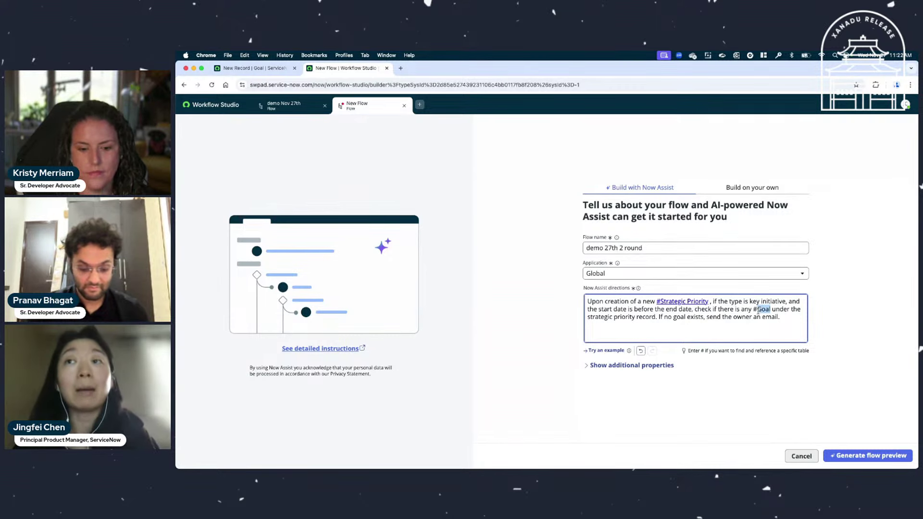
type("goal")
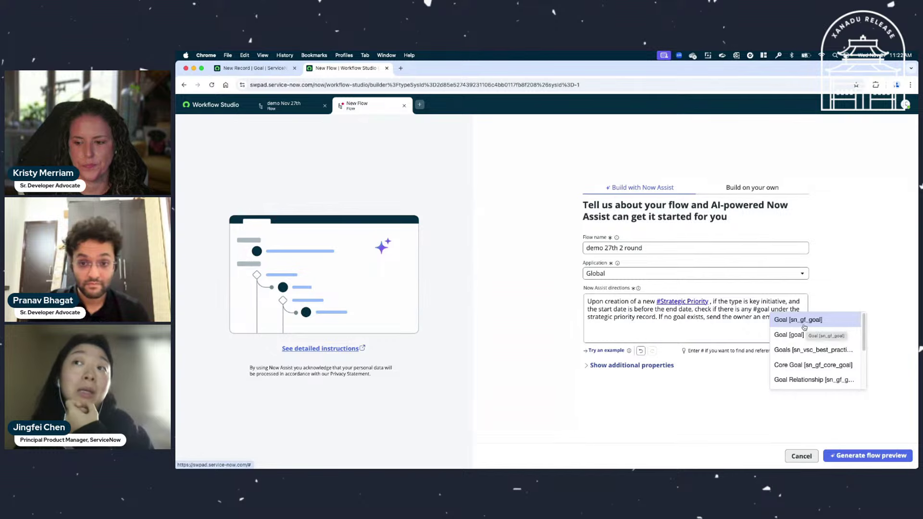
left_click(792, 326)
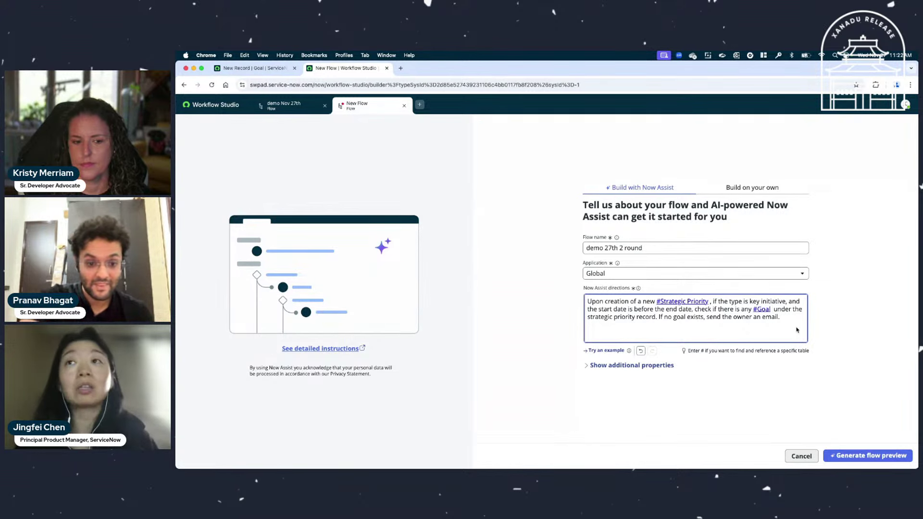
left_click(886, 333)
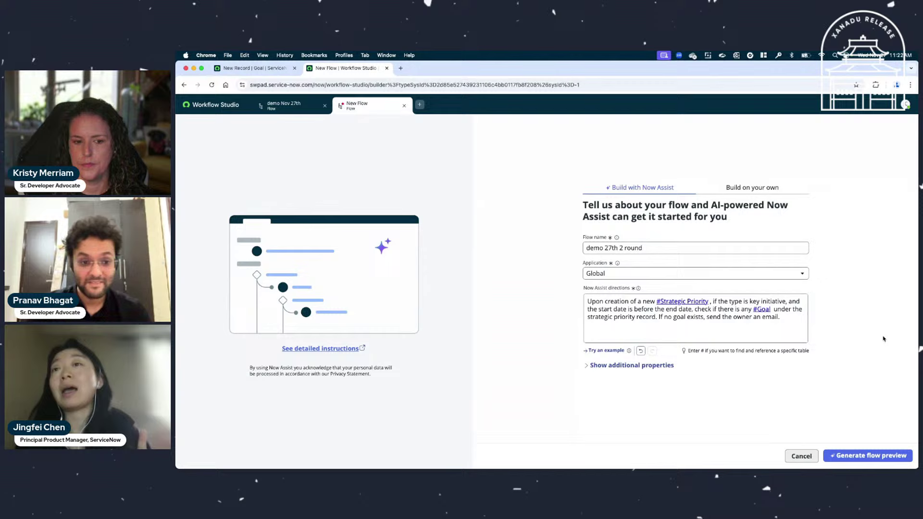
Generate the flow preview from the table-referencing directions and enlarge the page to 125% zoom.
left_click(861, 455)
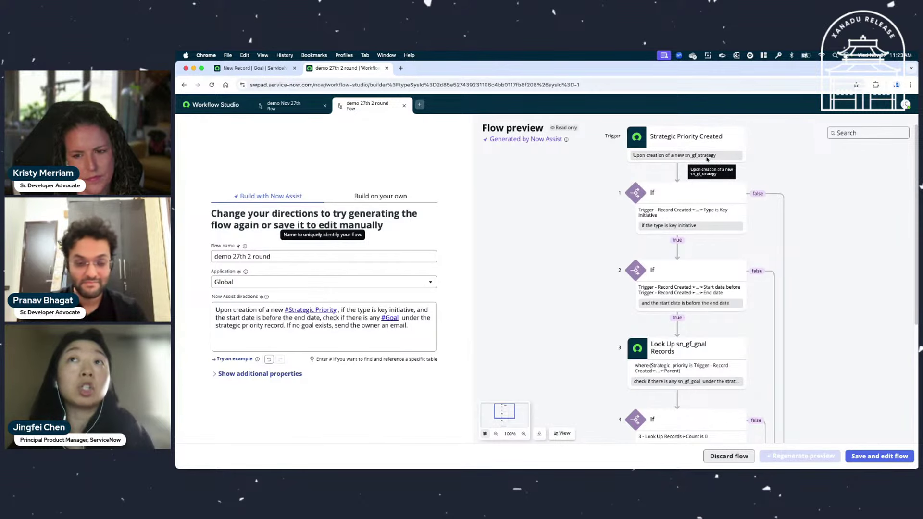
left_click(910, 85)
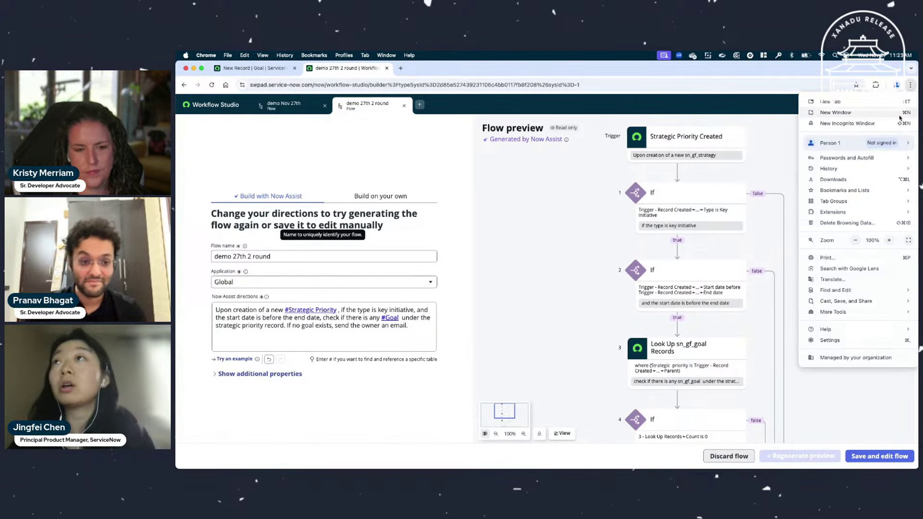
left_click(889, 241)
left_click(888, 241)
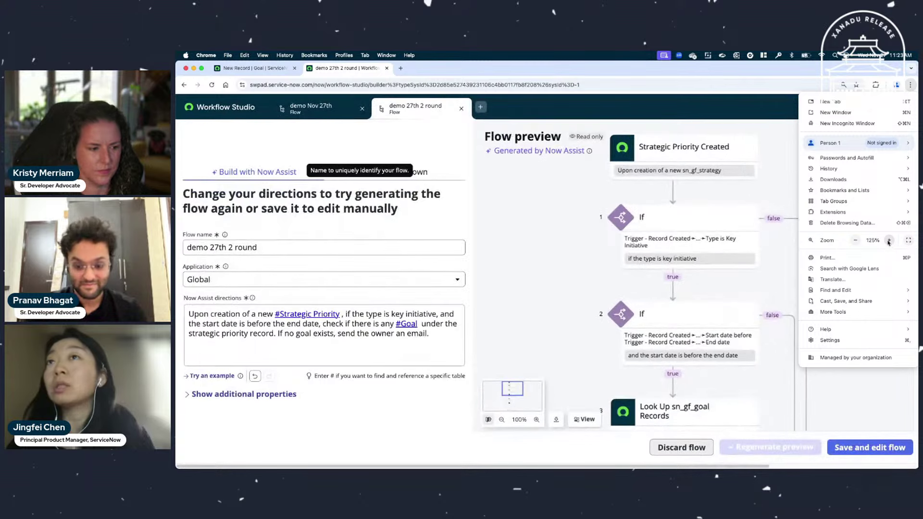
left_click(888, 241)
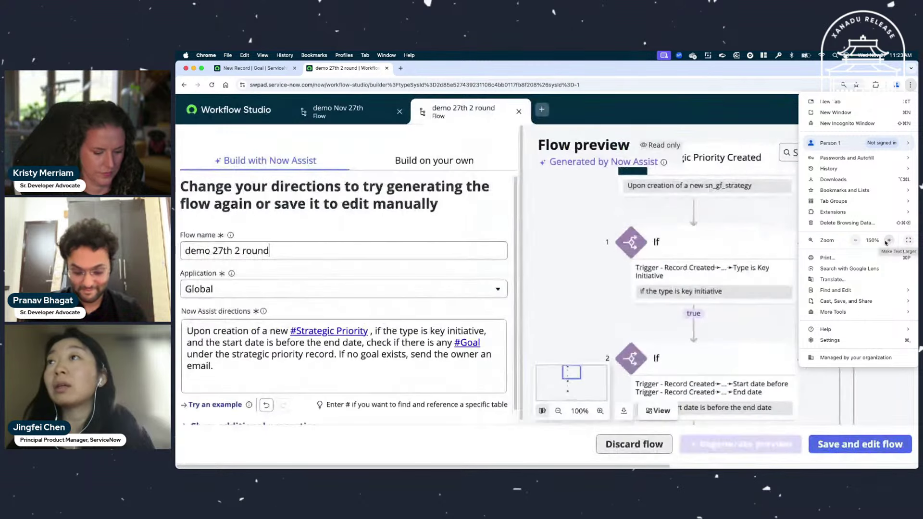
left_click(856, 241)
left_click(704, 180)
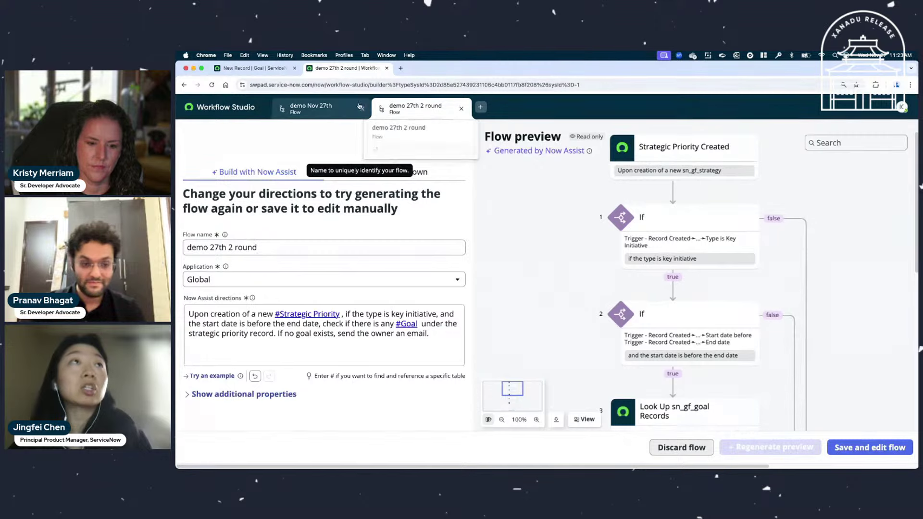
Return from the blank goal form to the demo data 1 strategic priority and inspect the available Type choices.
left_click(255, 68)
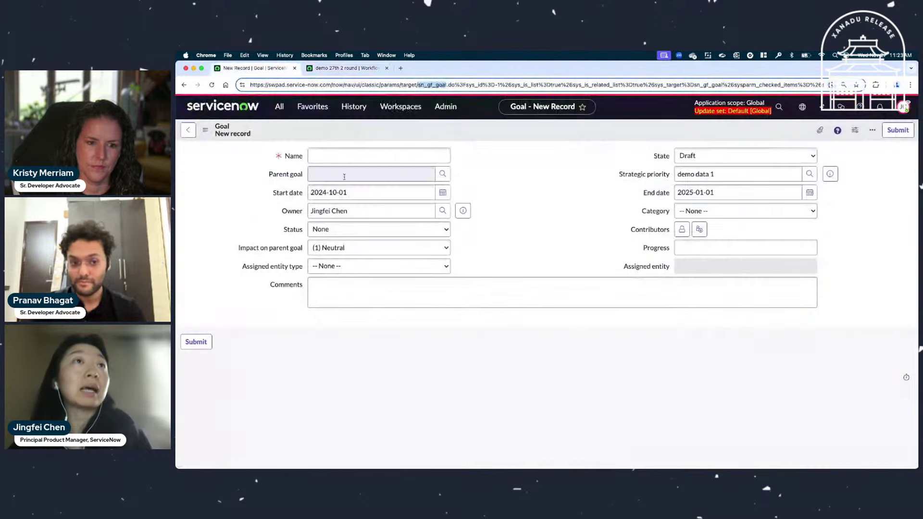
left_click(188, 130)
left_click(616, 323)
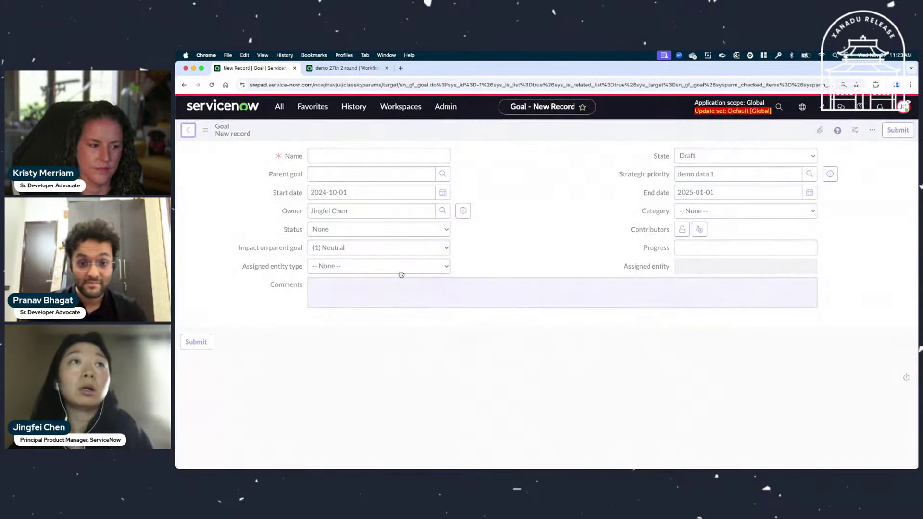
left_click(336, 212)
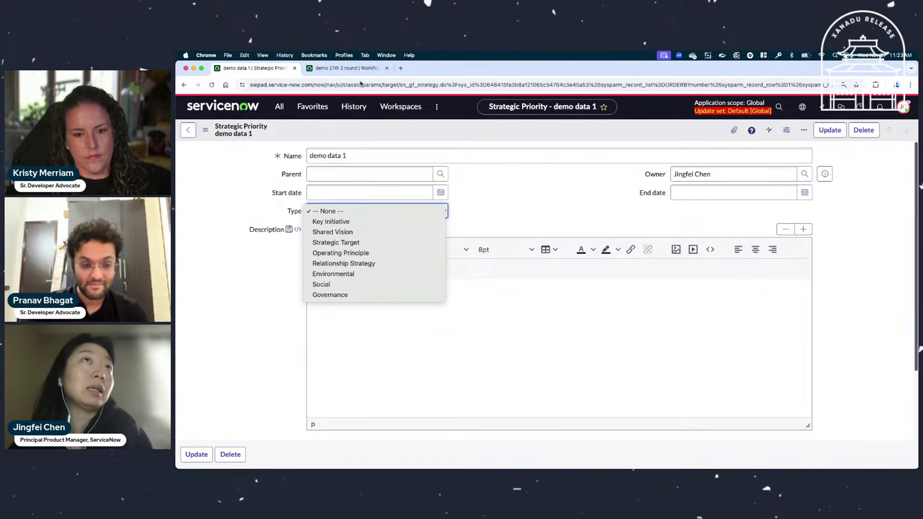
left_click(635, 197)
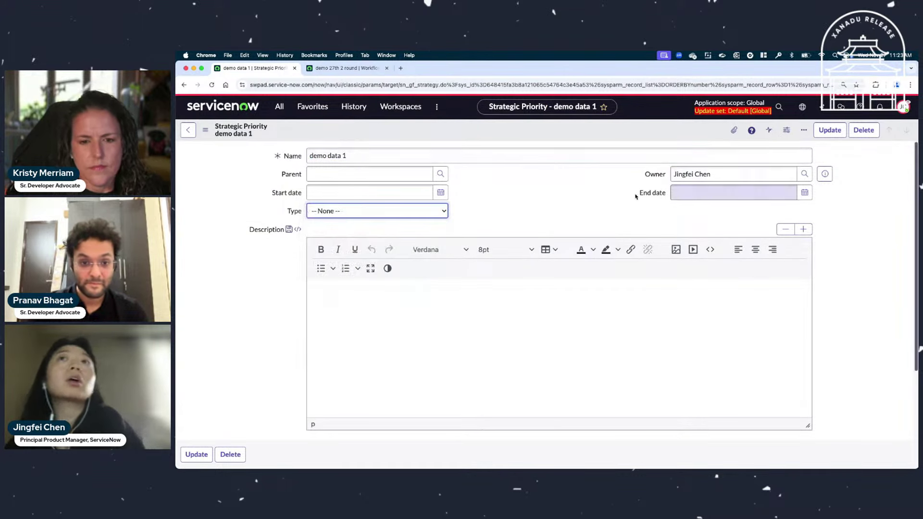
Review the generated flow preview in Workflow Studio from the If conditions through the goal lookup to the Send Email action.
left_click(344, 68)
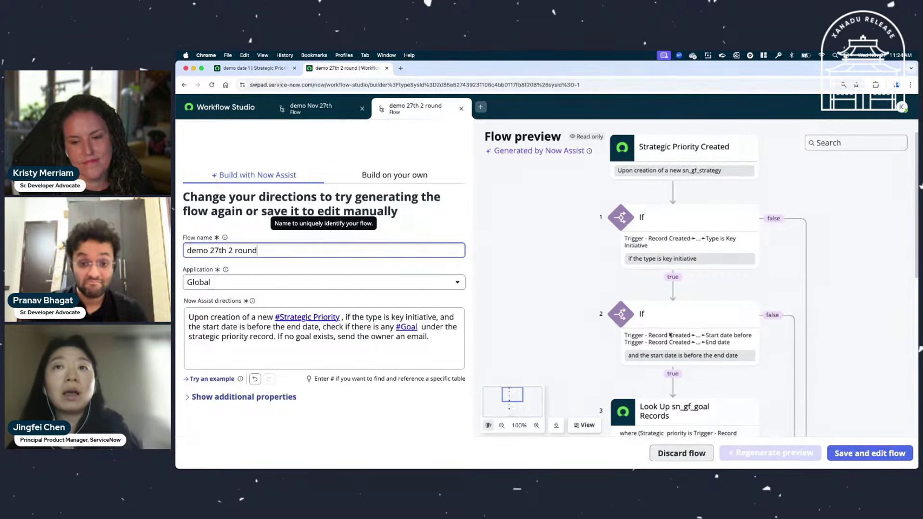
scroll(678, 341, "down", 2)
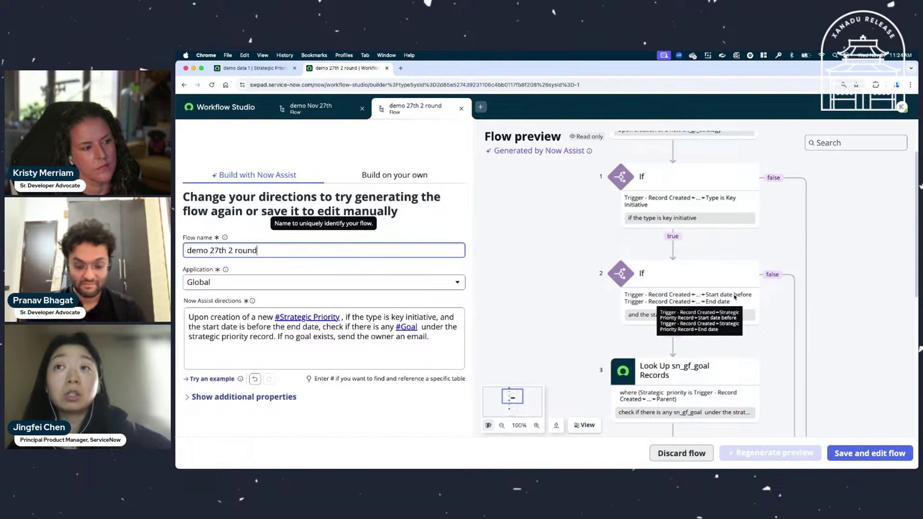
scroll(673, 308, "down", 2)
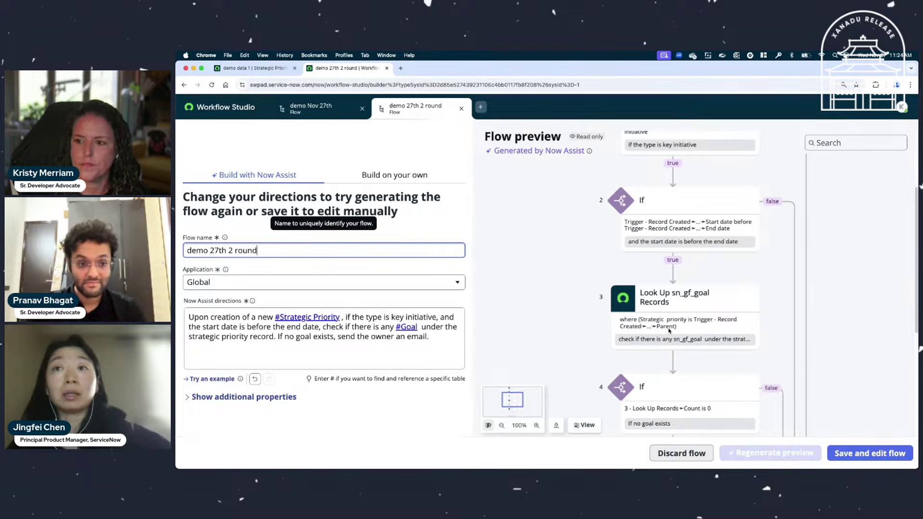
scroll(651, 329, "down", 1)
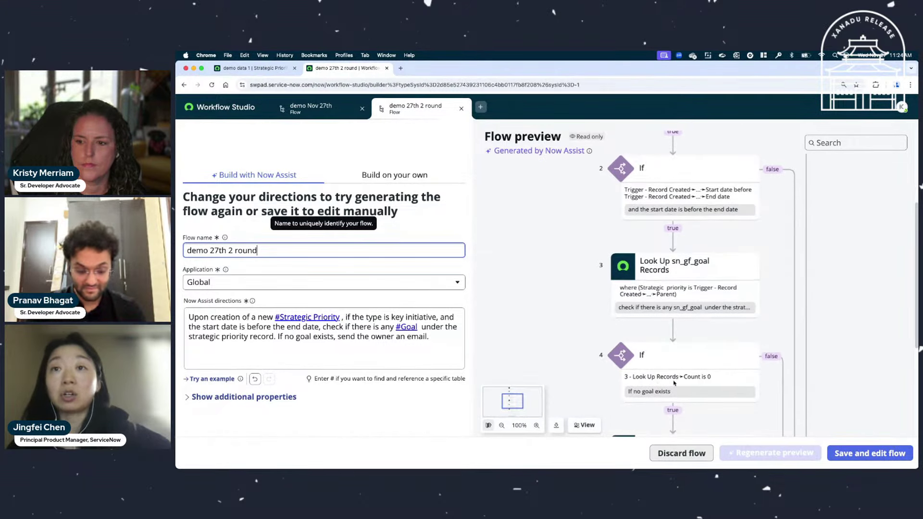
scroll(611, 356, "down", 1)
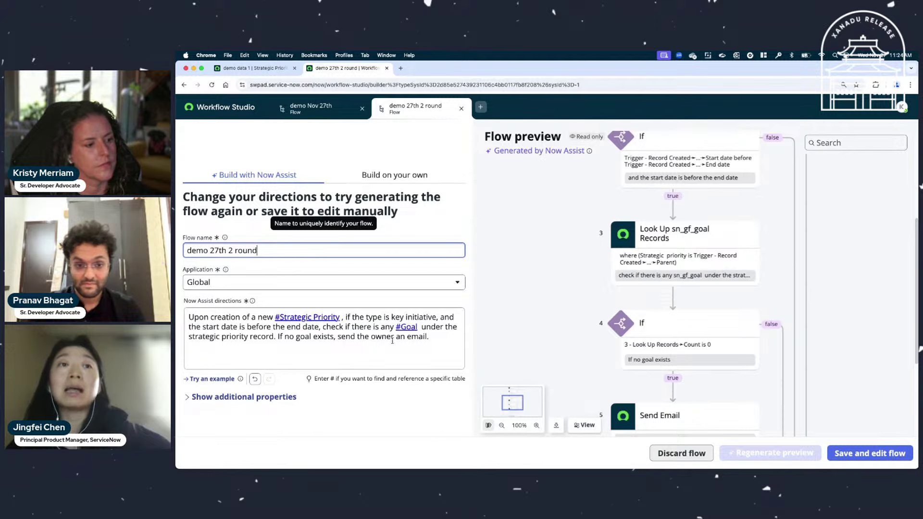
scroll(653, 346, "down", 3)
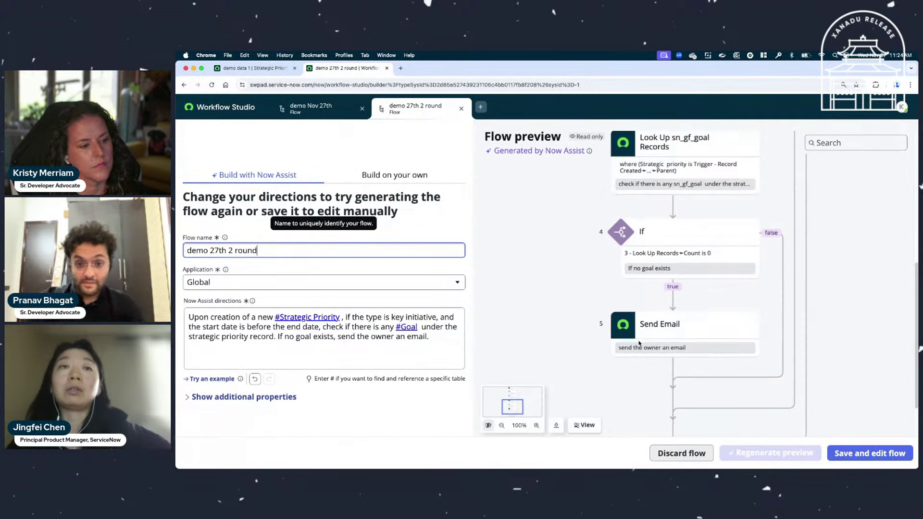
Replace the #Strategic Priority table reference in the directions with the plain text "strategic priority".
left_click(345, 351)
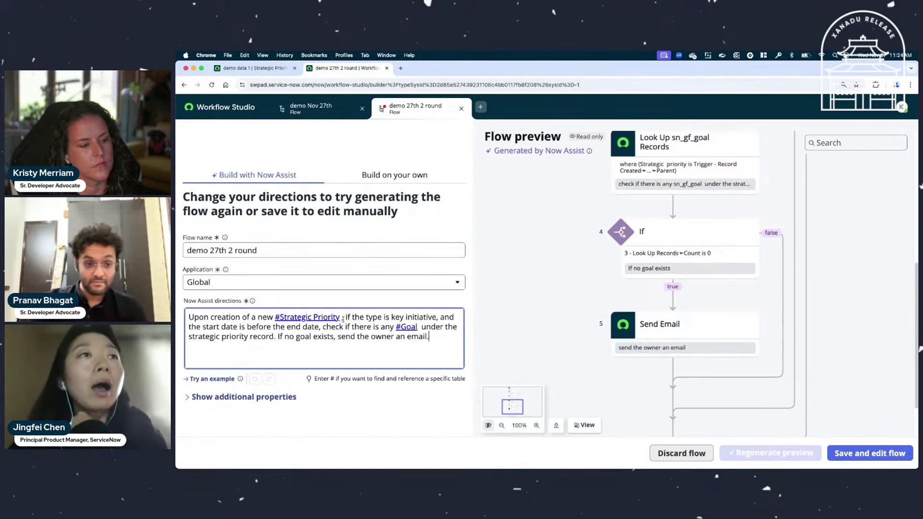
key("BackSpace")
key("BackSpace")
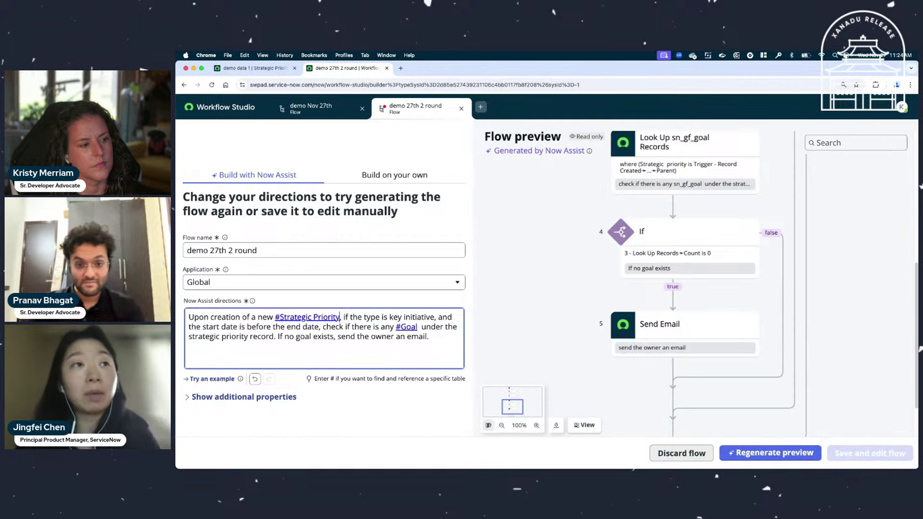
type("strateg")
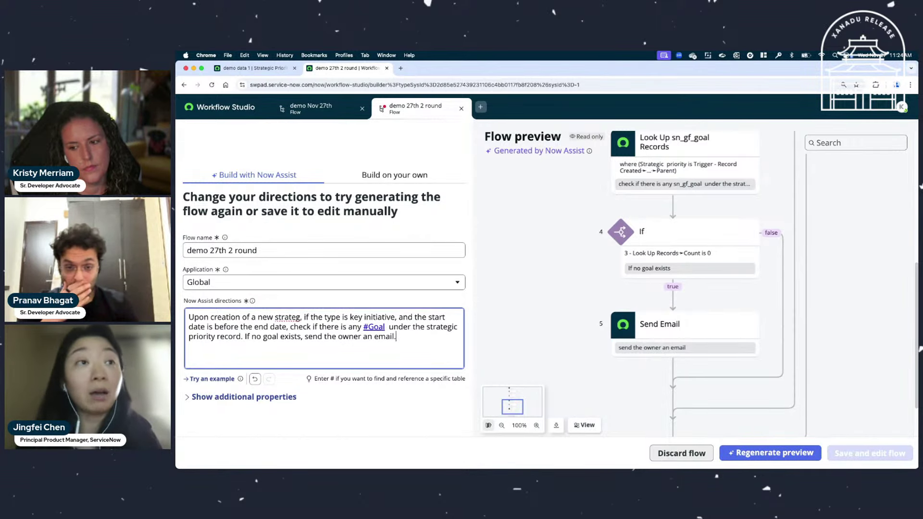
type("ic")
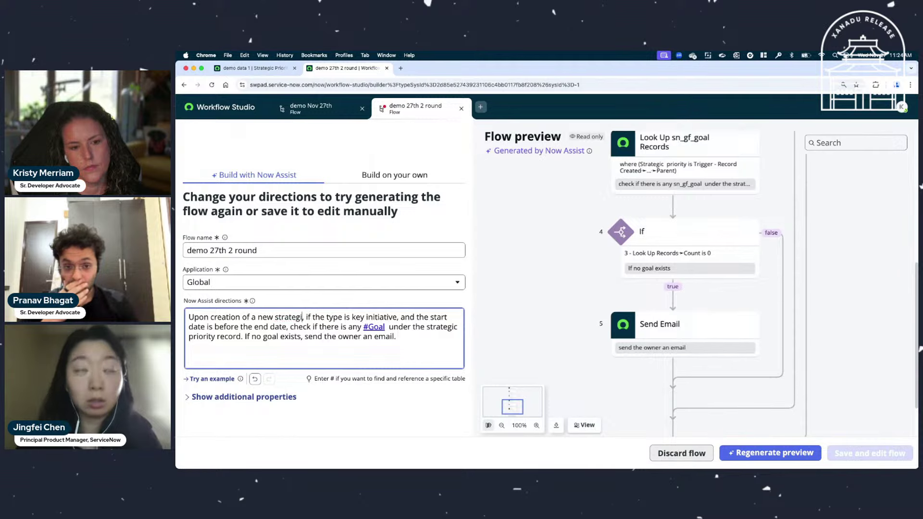
type(" priority")
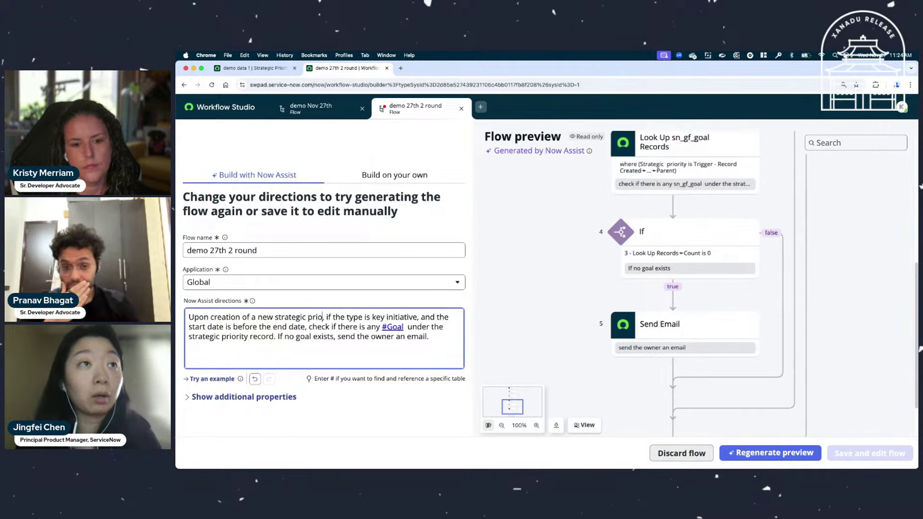
Replace the #Goal table reference in the directions with the plain word "goal".
left_click(421, 327)
key("BackSpace")
key("BackSpace")
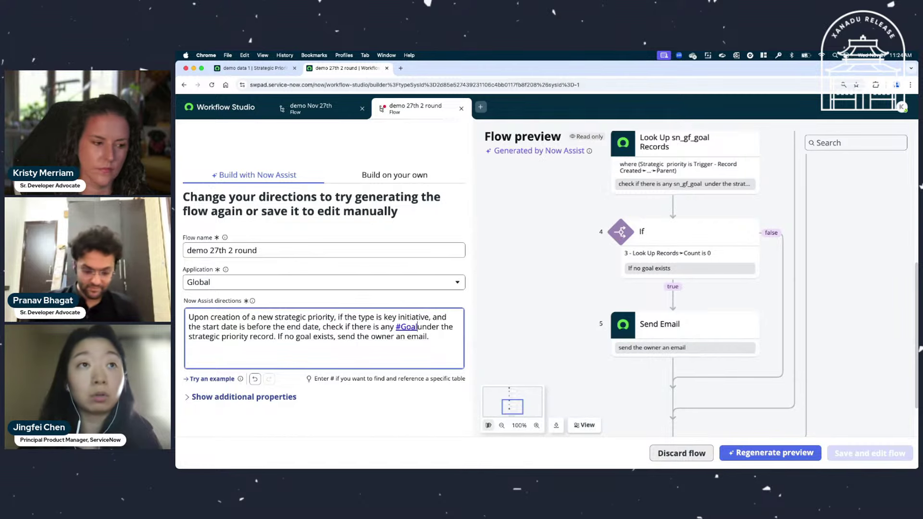
type("goal")
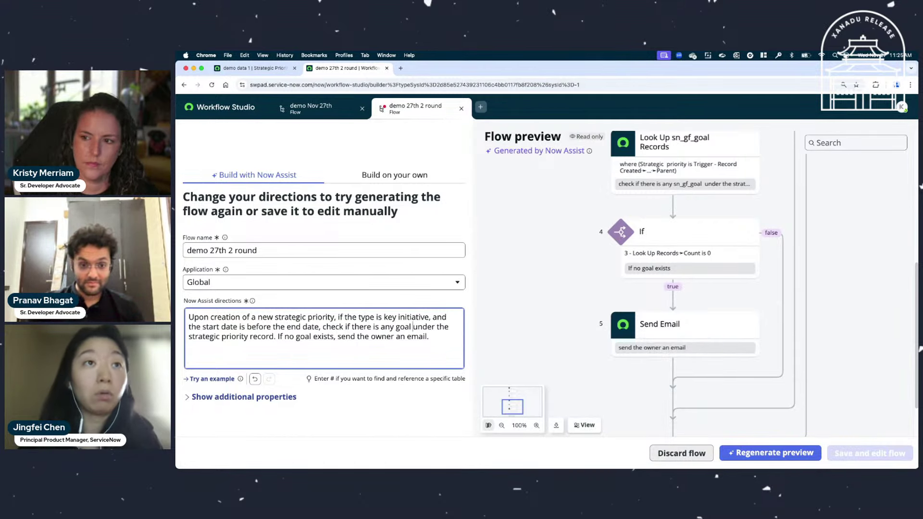
Regenerate the flow preview from the plain-text directions and check its trigger, conditions and goal lookup.
left_click(753, 455)
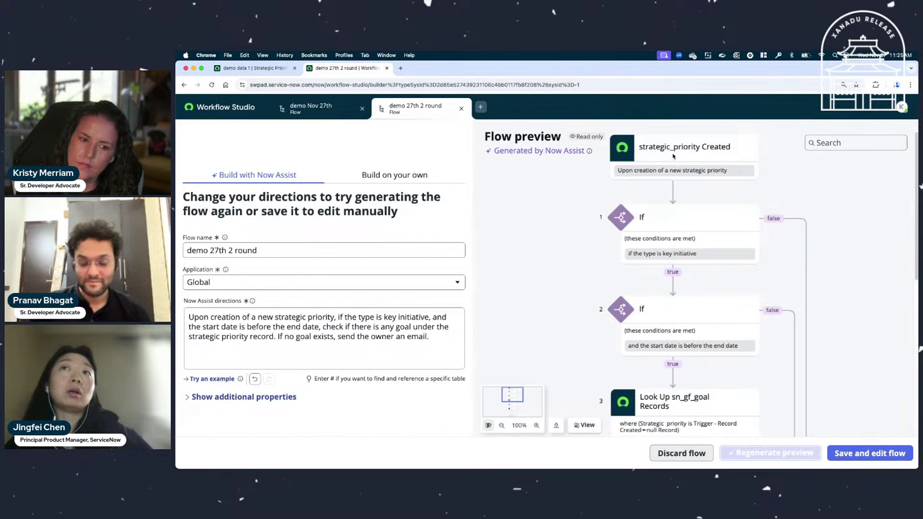
scroll(687, 288, "down", 1)
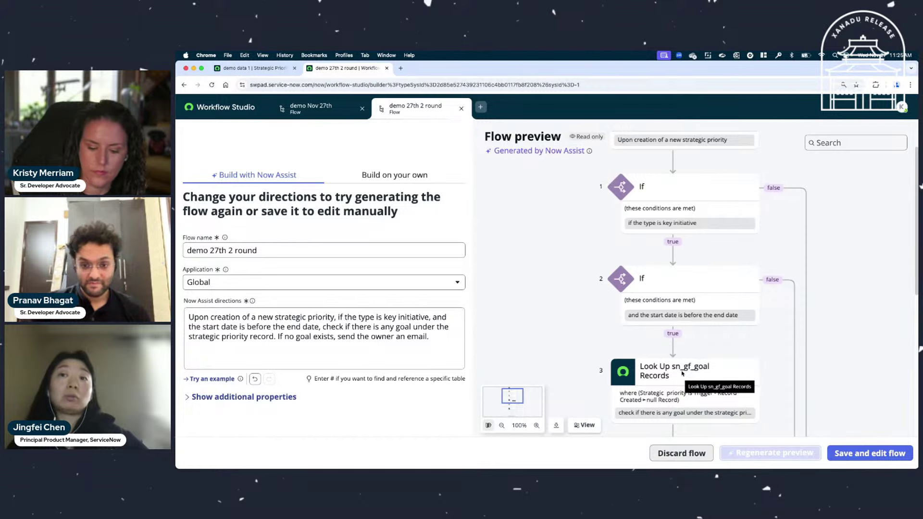
scroll(697, 336, "up", 1)
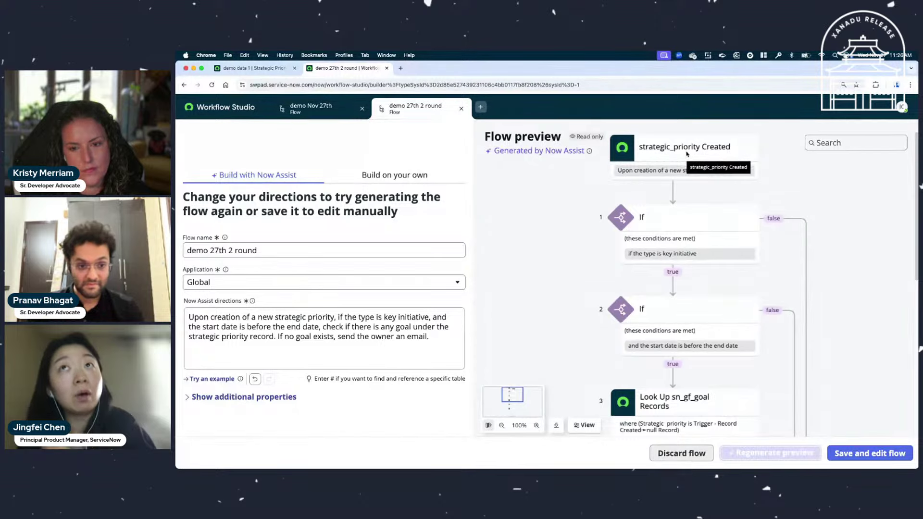
Find Tables & Columns by searching the ServiceNow navigator for "tables", open it and reload the page.
left_click(258, 72)
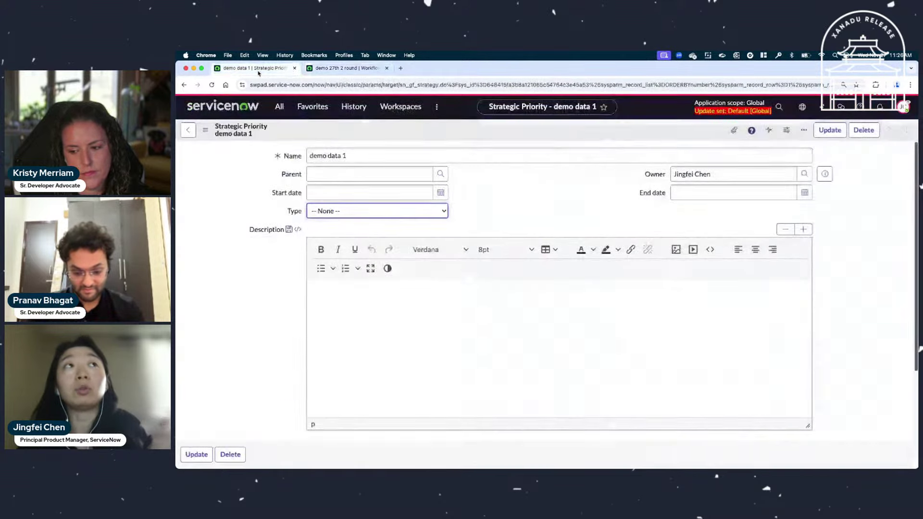
left_click(279, 107)
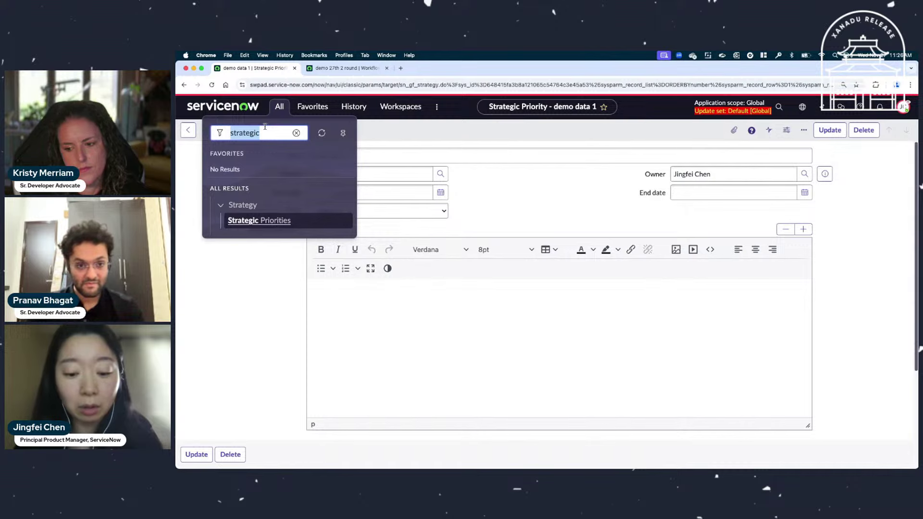
type("tables")
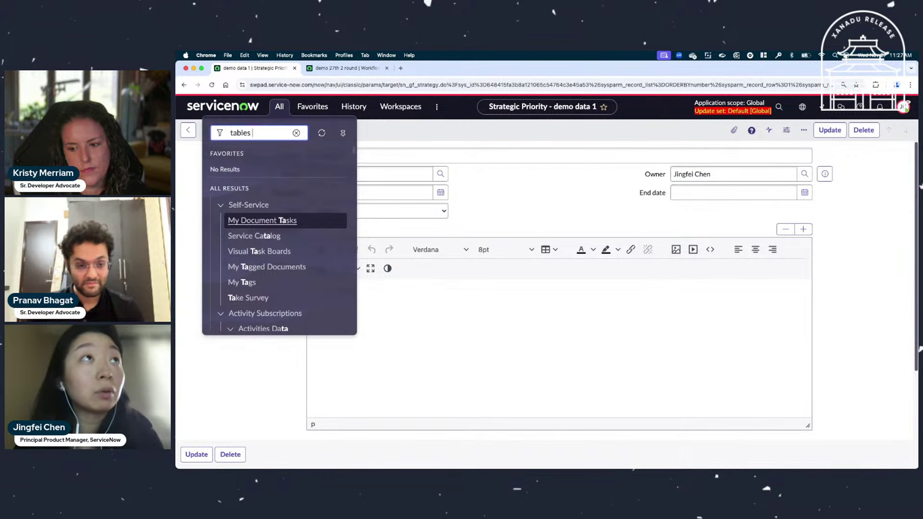
left_click(255, 223)
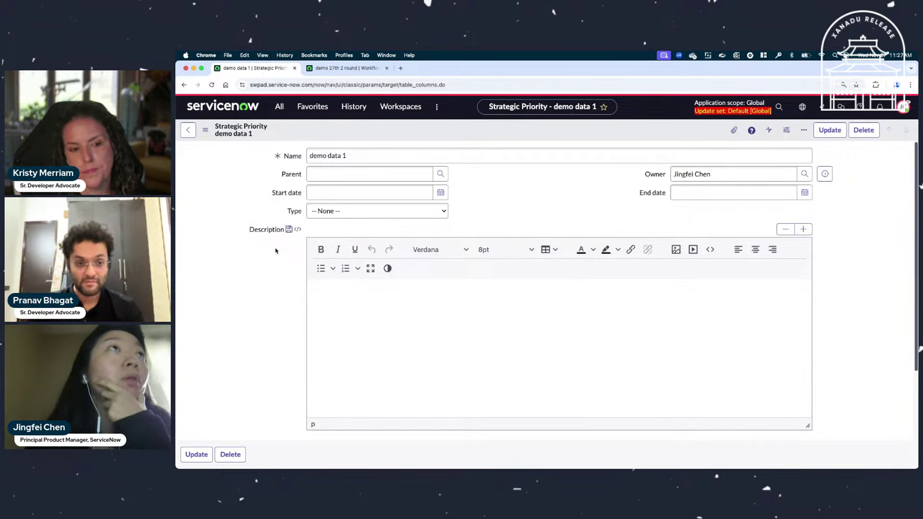
left_click(279, 106)
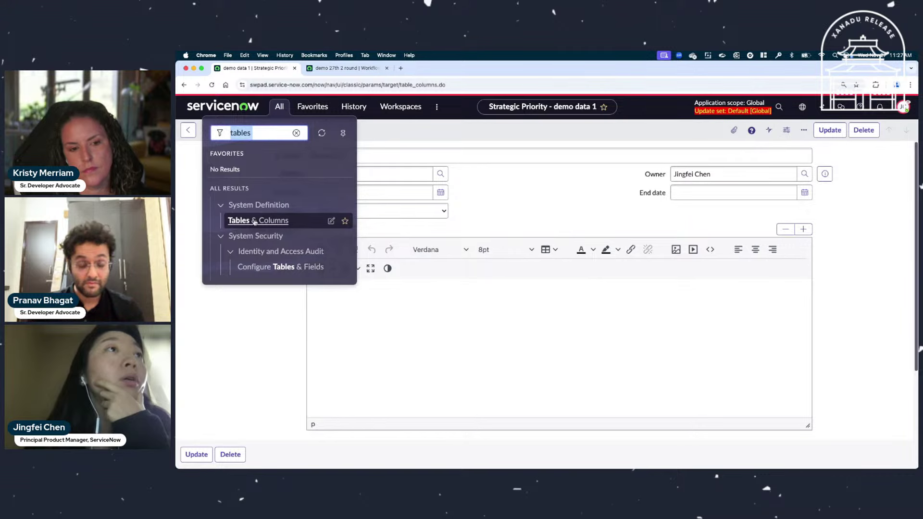
left_click(254, 219)
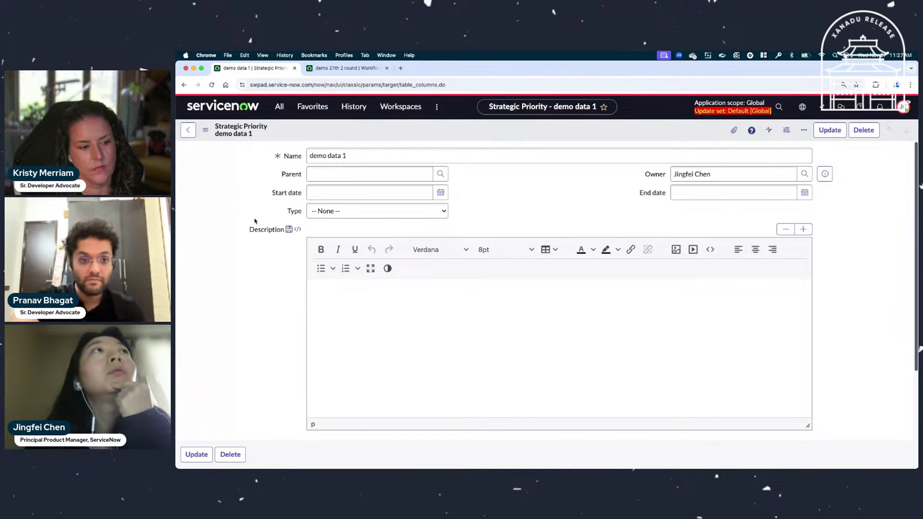
left_click(212, 85)
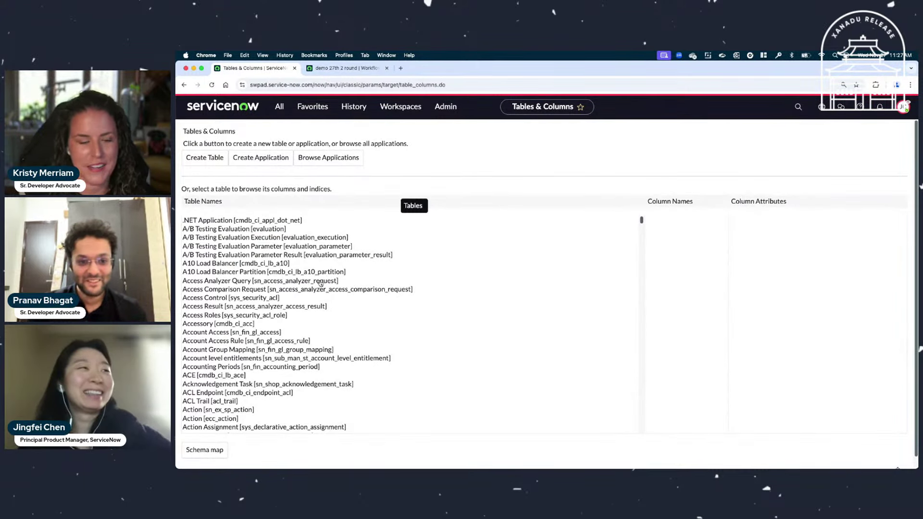
Browse the table list in Tables & Columns for a sample table, viewing the columns of AD Domain and Agreement [sla].
scroll(312, 294, "down", 5)
scroll(298, 307, "down", 10)
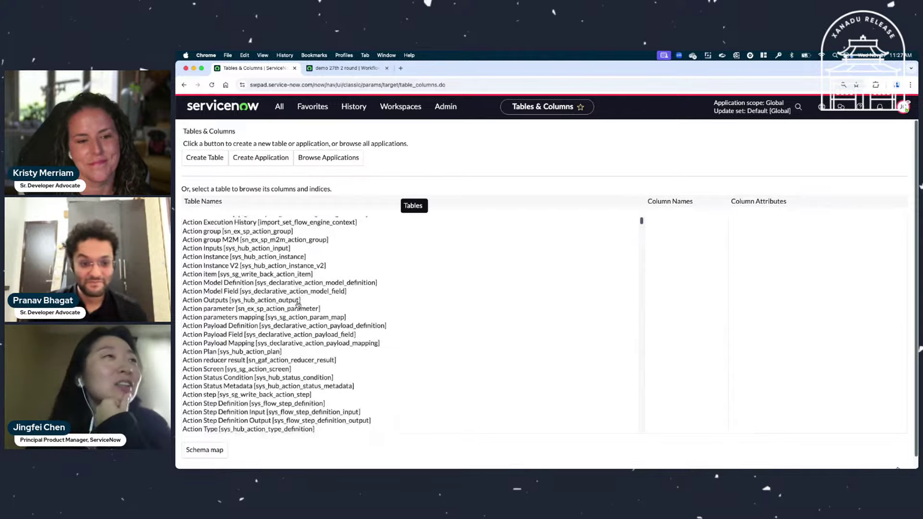
scroll(298, 302, "down", 5)
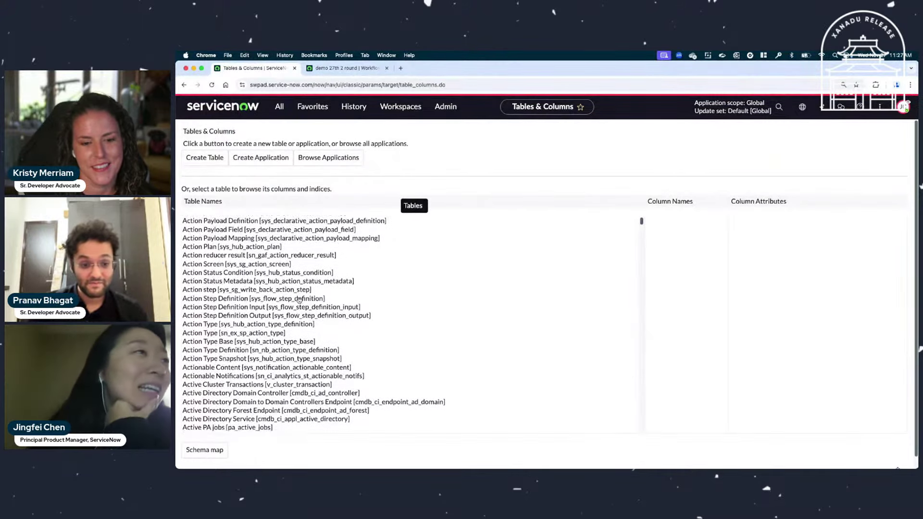
scroll(293, 297, "down", 6)
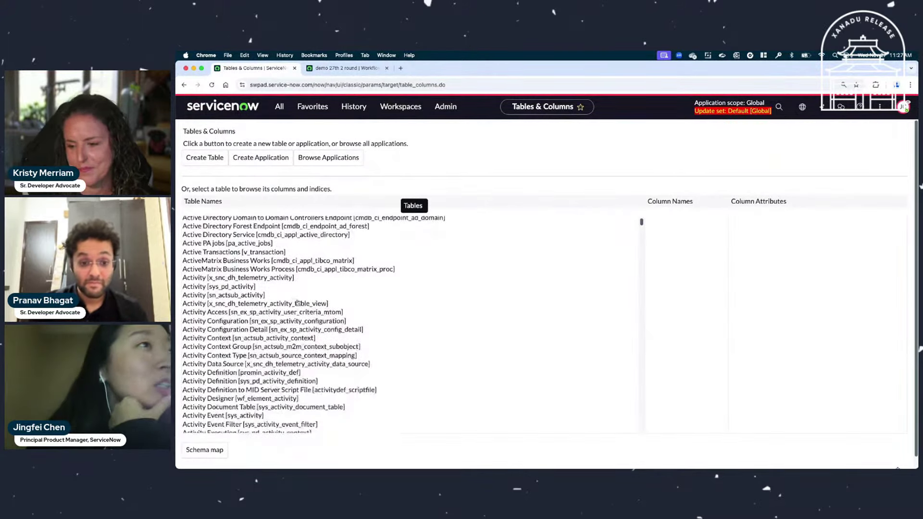
scroll(302, 309, "down", 7)
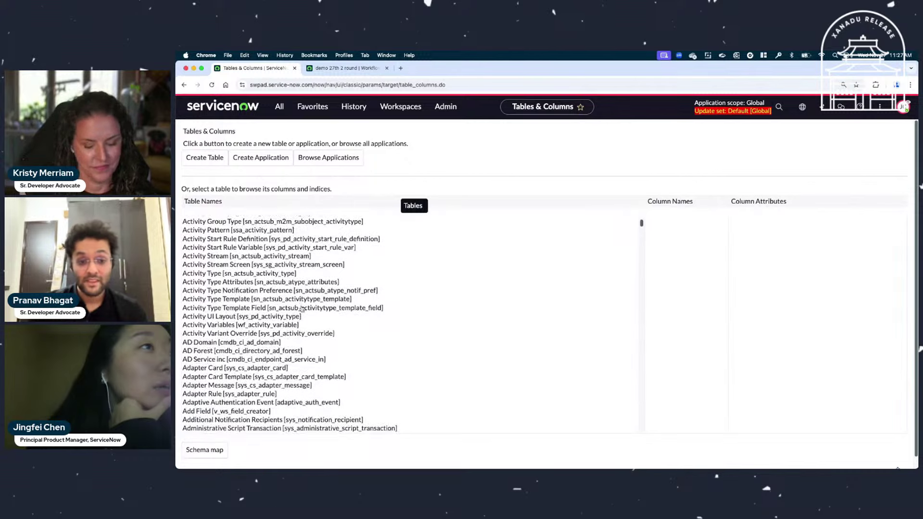
left_click(238, 317)
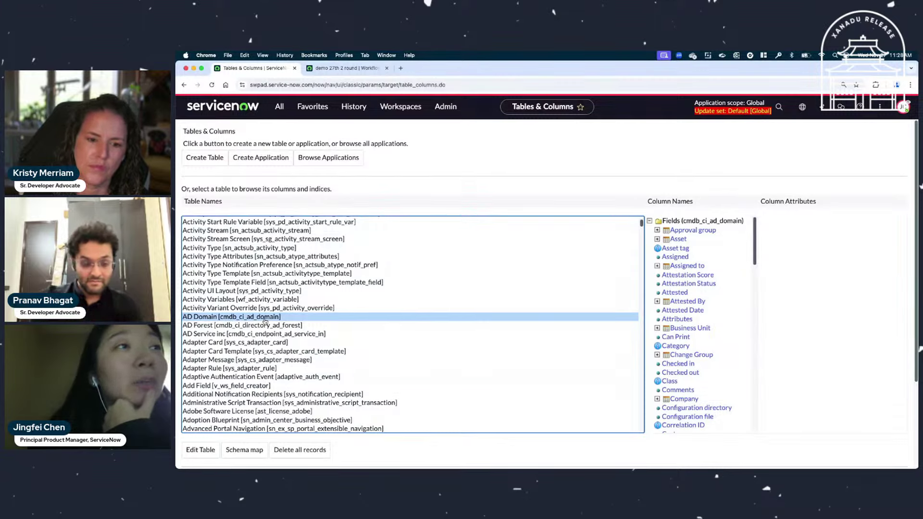
scroll(265, 320, "down", 10)
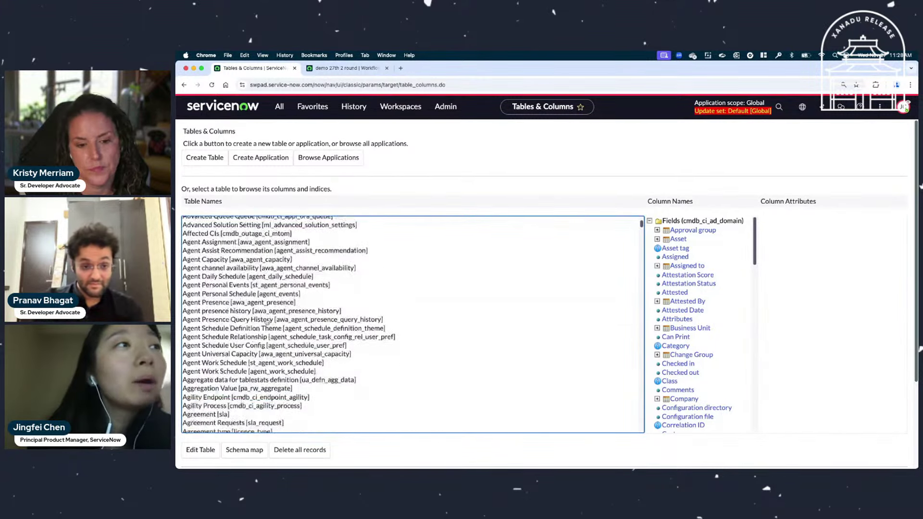
scroll(267, 321, "down", 5)
left_click(195, 325)
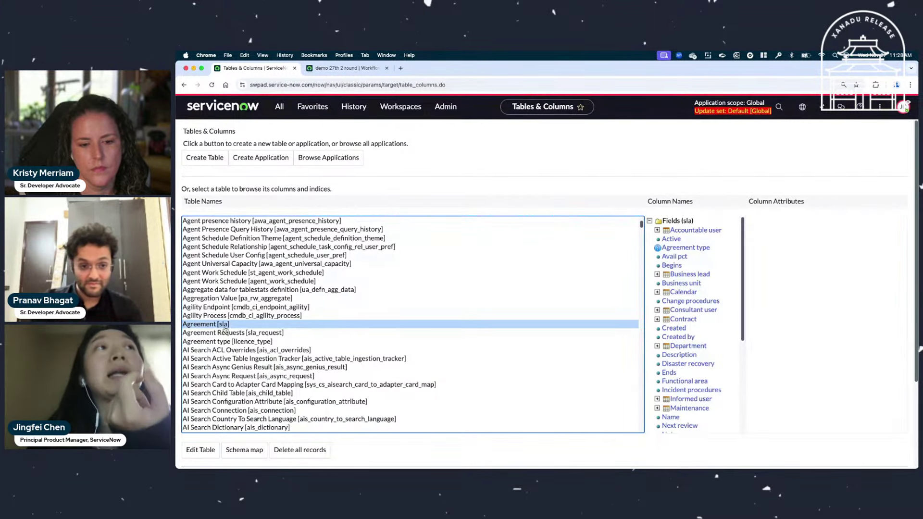
In Workflow Studio, rewrite the directions as "Upon creation of a new agreement, then find its creation date" and regenerate the flow preview.
left_click(343, 68)
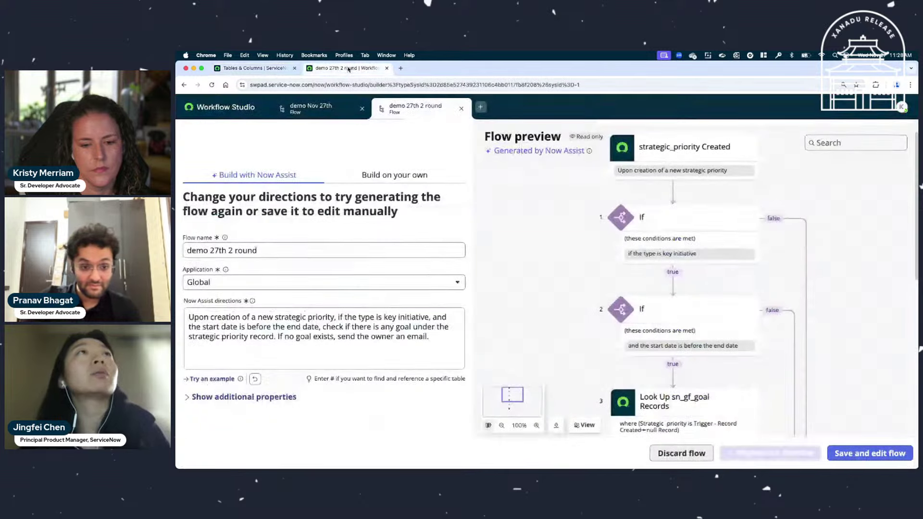
left_click_drag(440, 337, 276, 319)
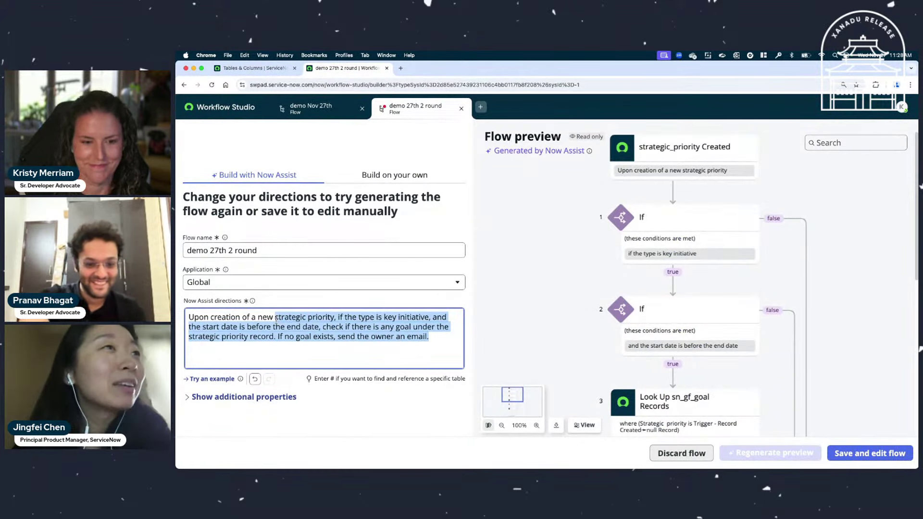
type("a")
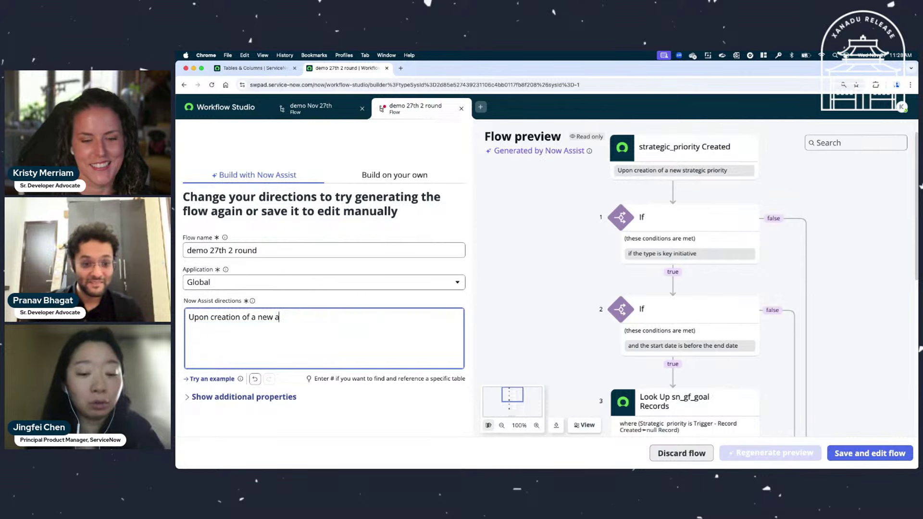
type("greement, ")
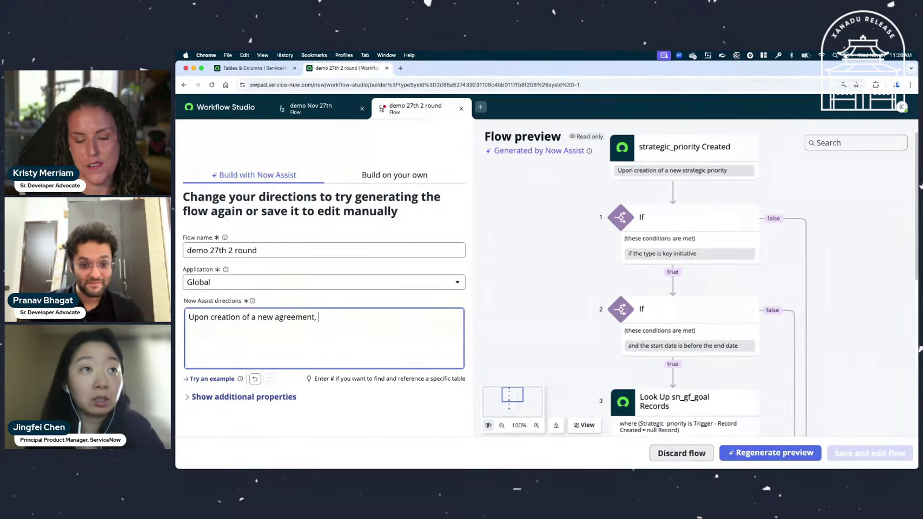
type("then find ")
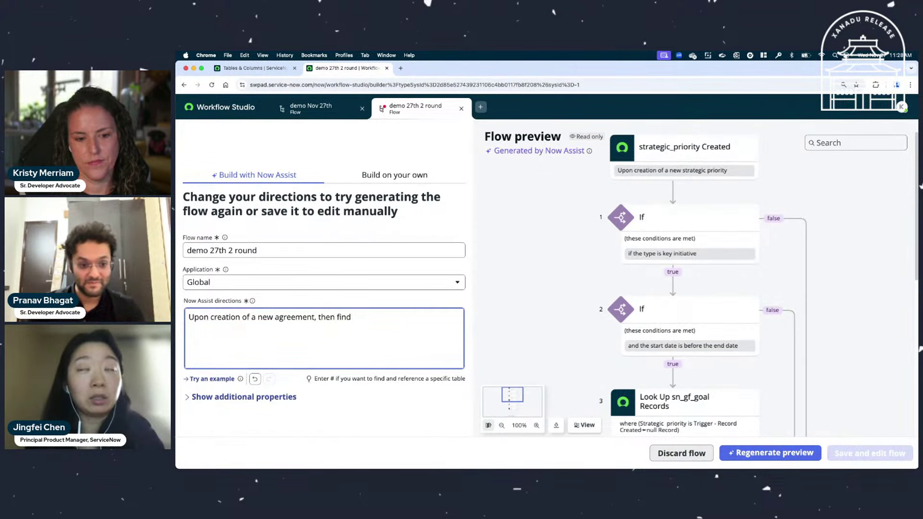
type("its creati")
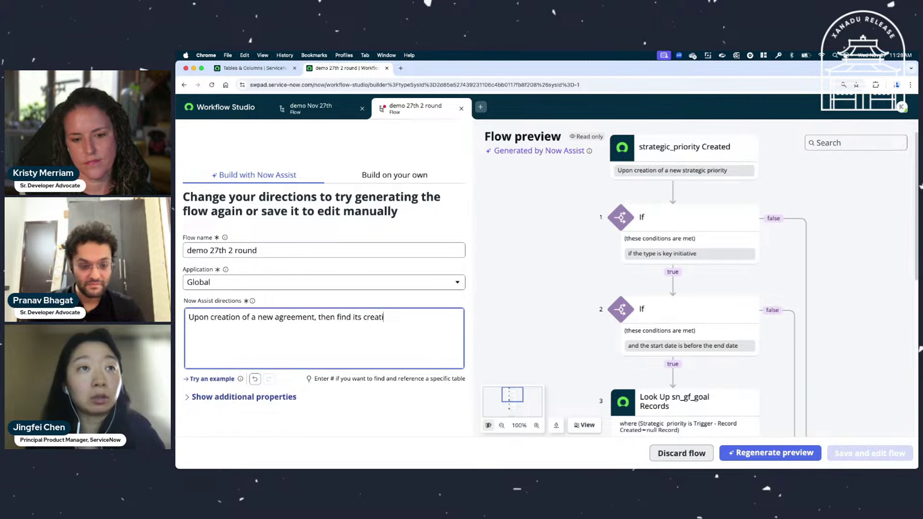
type("ondate")
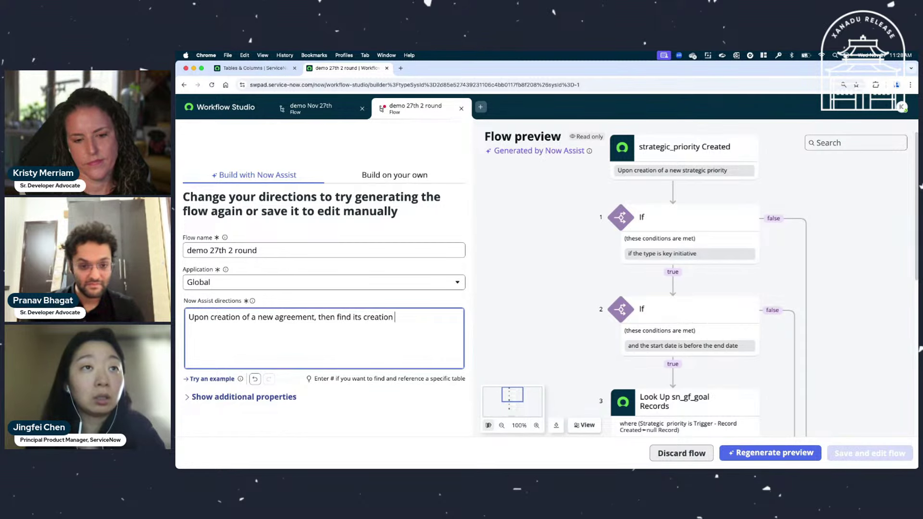
type("date")
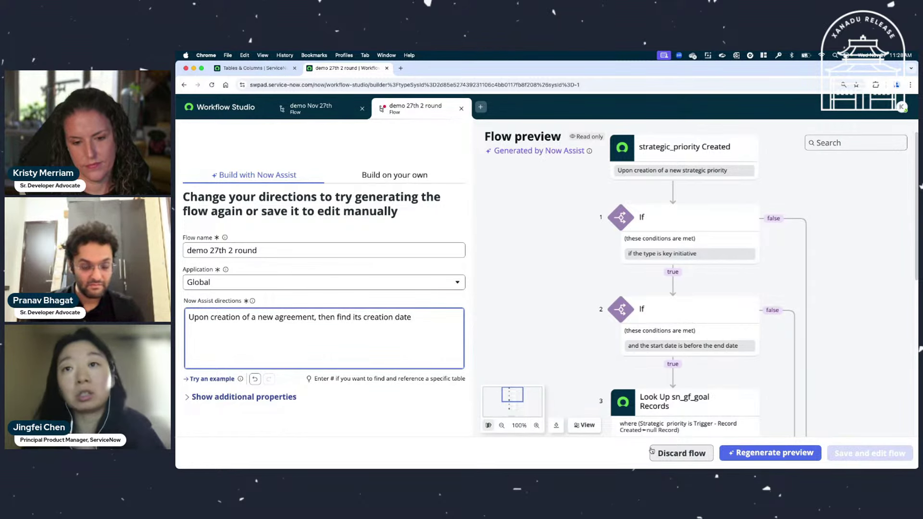
left_click(749, 456)
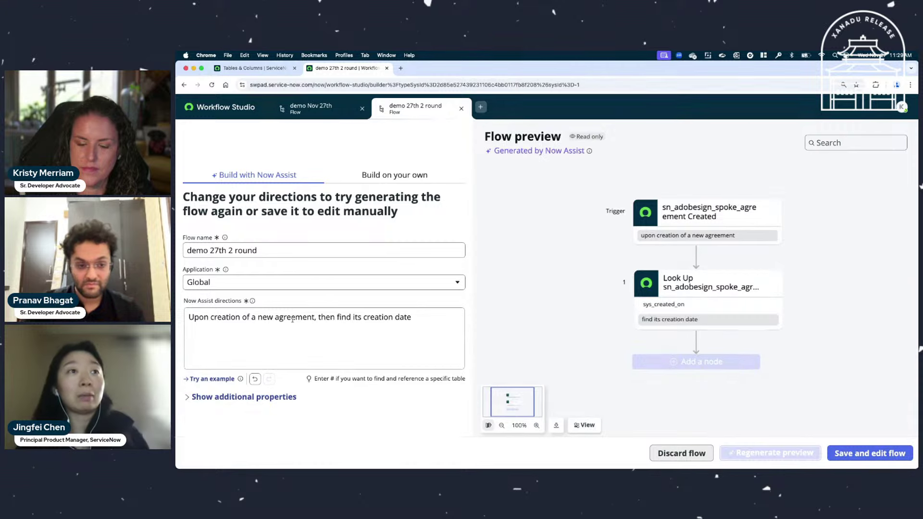
Replace the plain word "agreement" in the directions with a reference to the Agreement [sla] table and regenerate the flow preview.
left_click(277, 318)
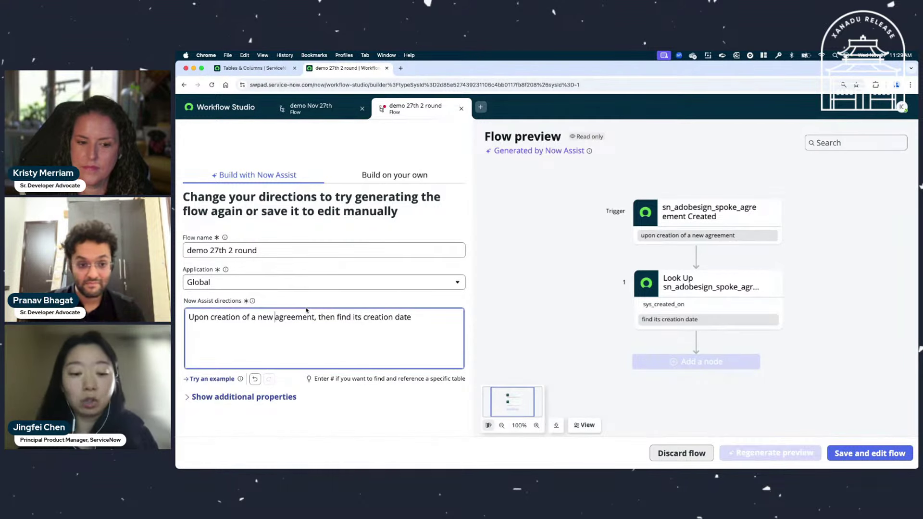
type("#")
double_click(305, 318)
type("agree")
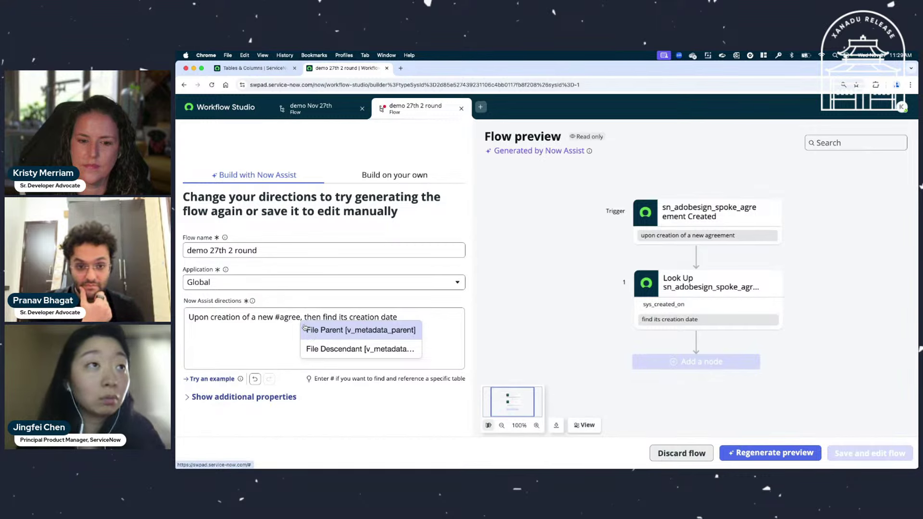
left_click(302, 318)
type("men")
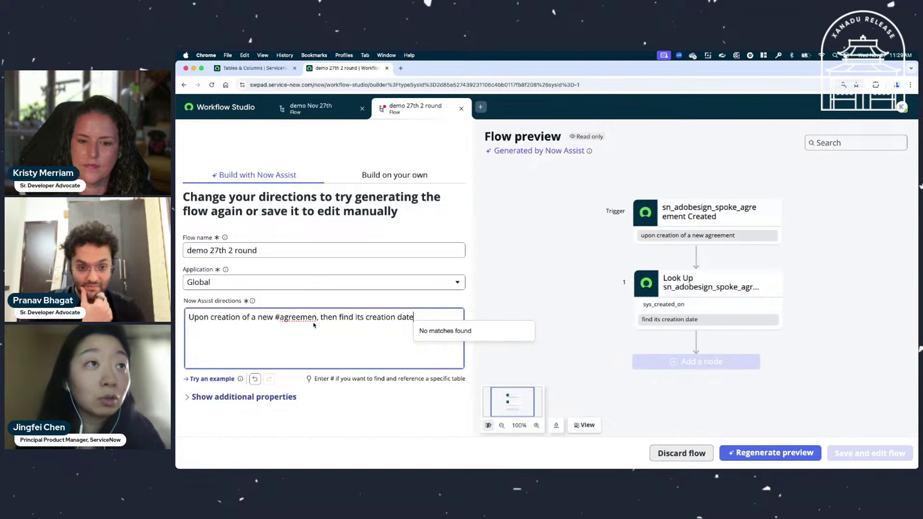
type("t")
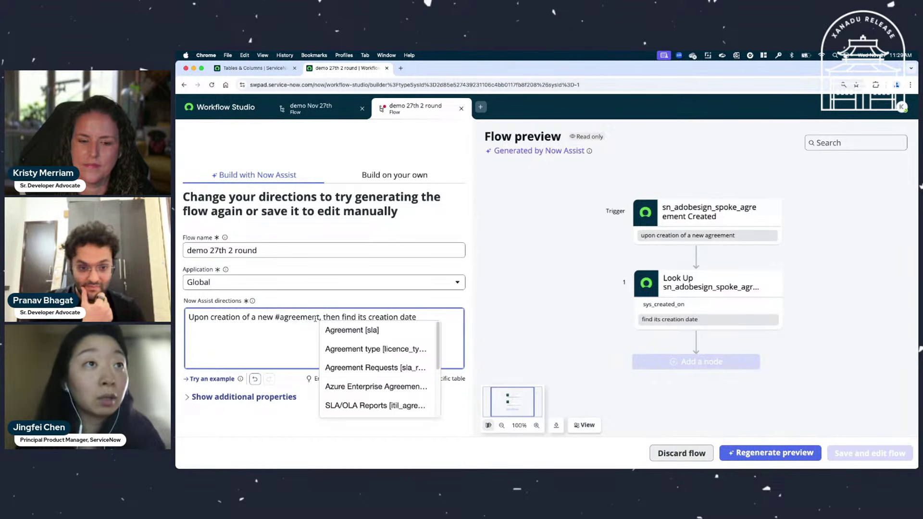
left_click(346, 330)
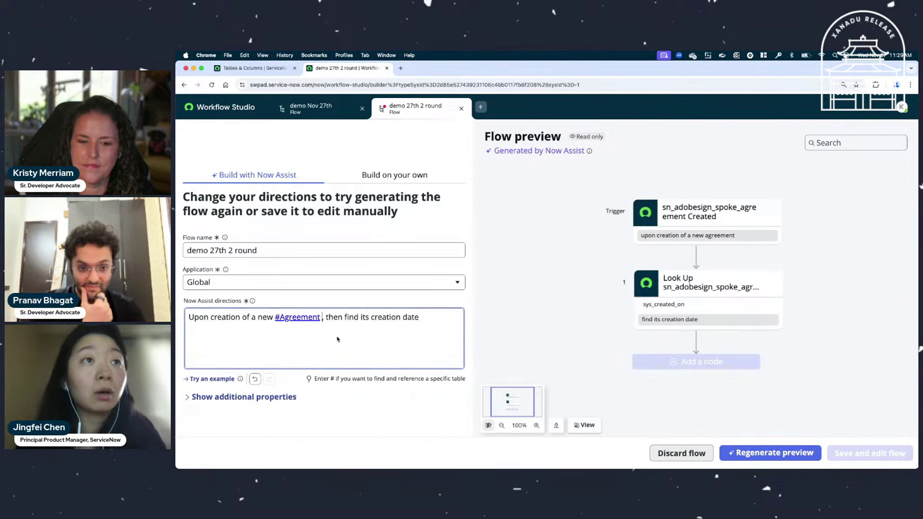
left_click(731, 457)
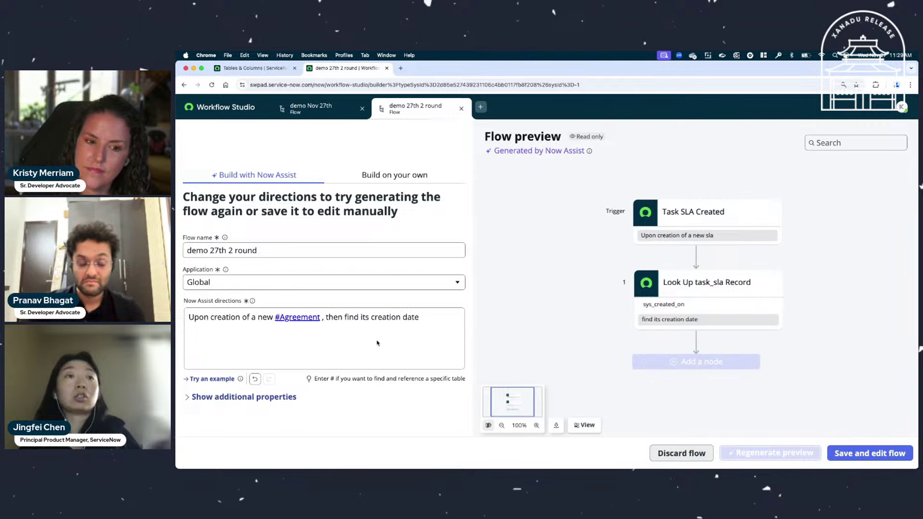
left_click(427, 317)
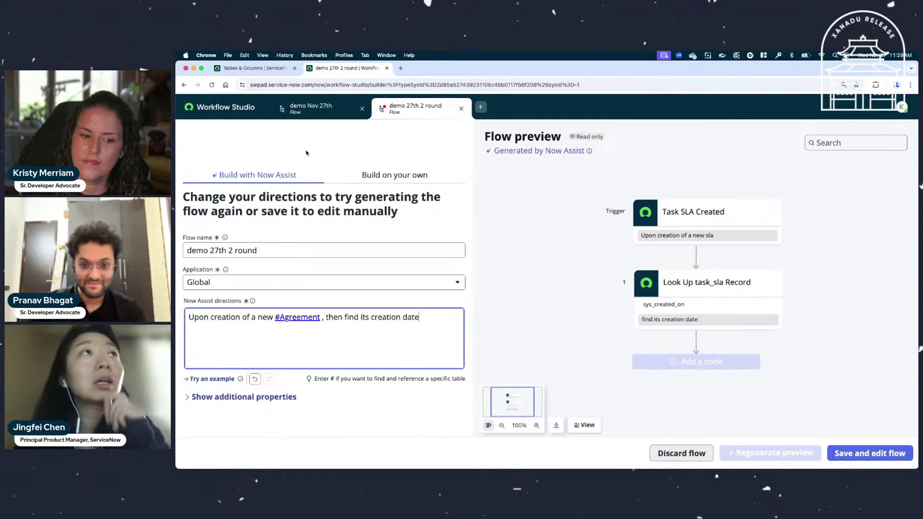
Search the Tables & Columns page for "purchasing task" and compare the columns of the Purchasing Task and Purchase Order tables.
left_click(252, 68)
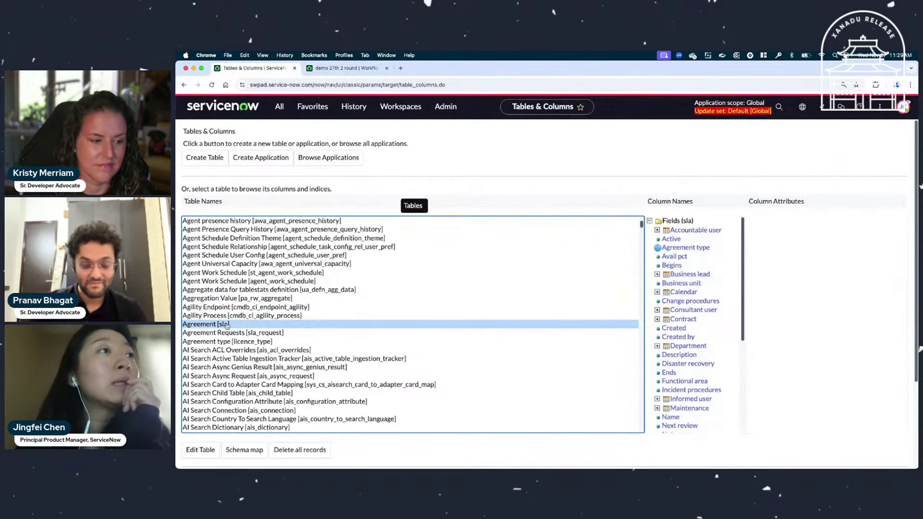
key("super+f")
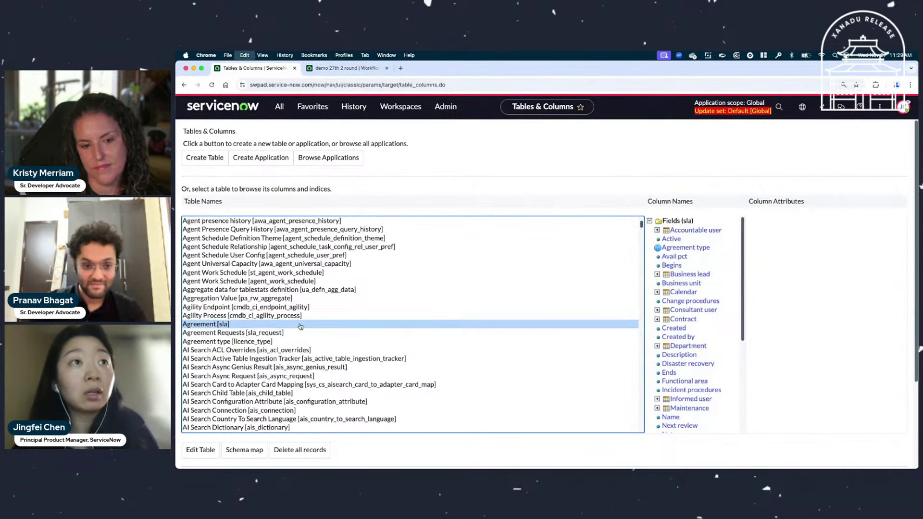
key("Return")
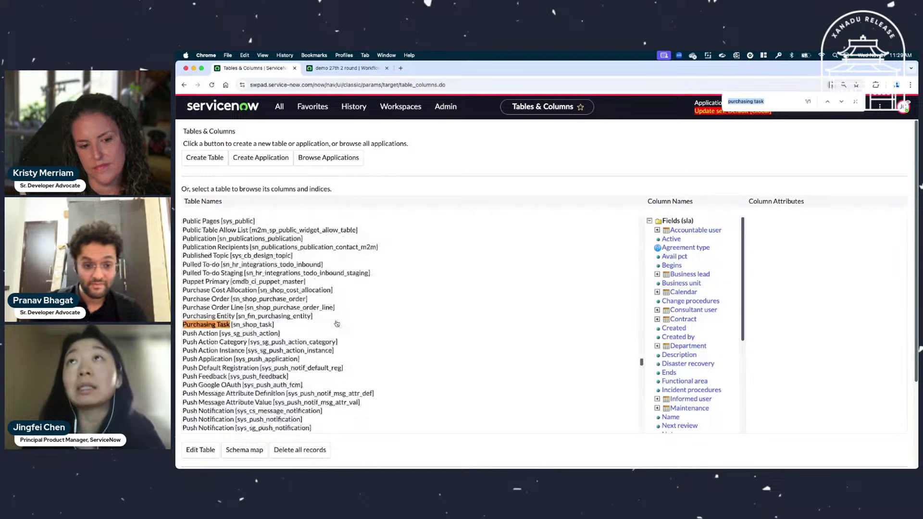
left_click(270, 327)
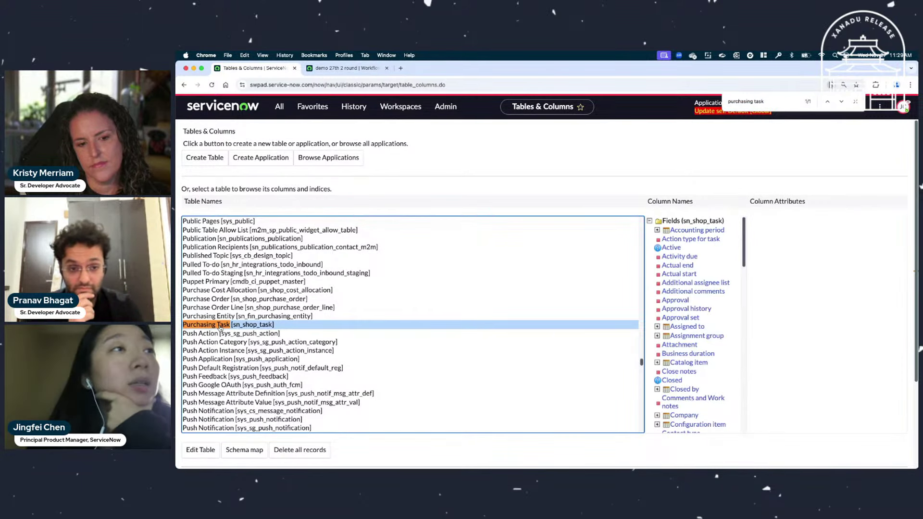
left_click(215, 300)
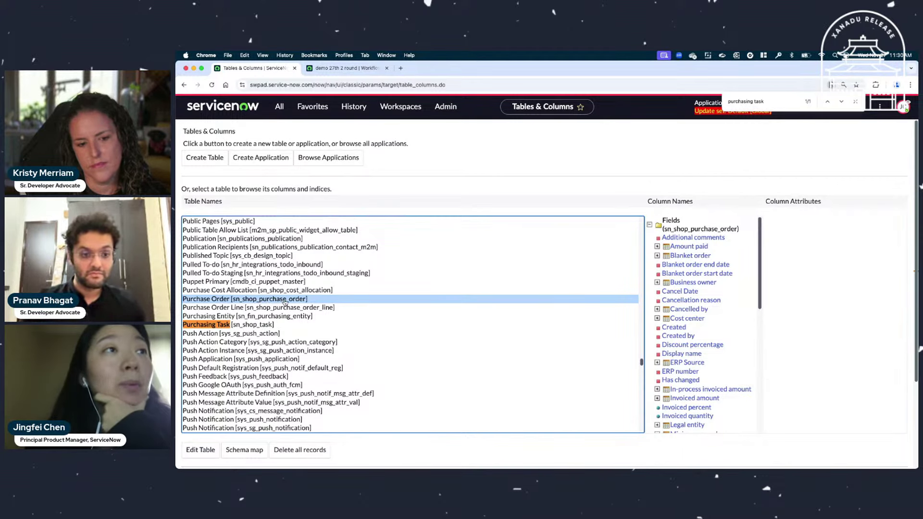
left_click(233, 326)
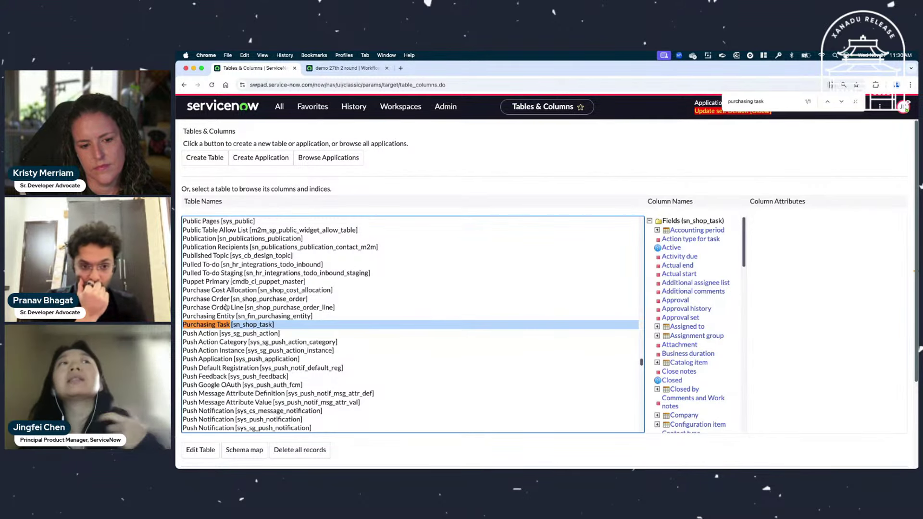
In Workflow Studio, replace the Agreement table reference in the directions with the plain words "purchasing task" and regenerate the flow preview.
left_click(359, 68)
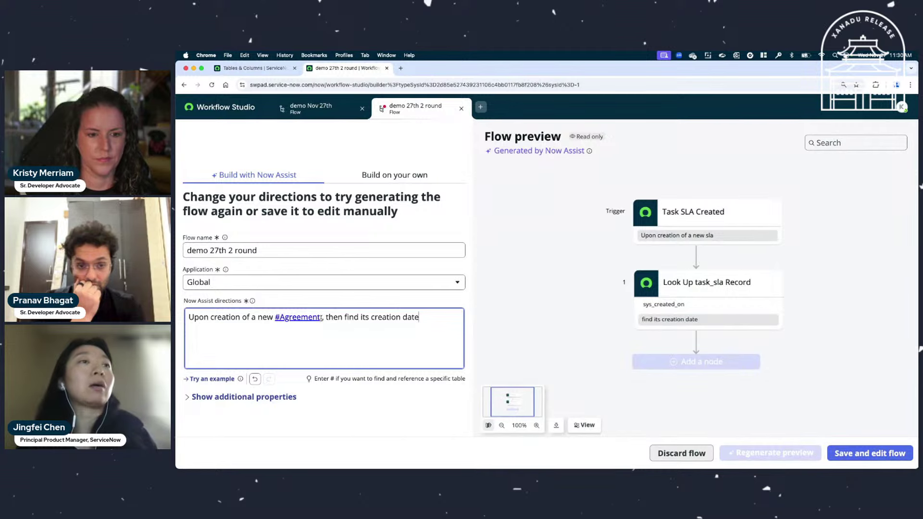
key("BackSpace")
key("BackSpace")
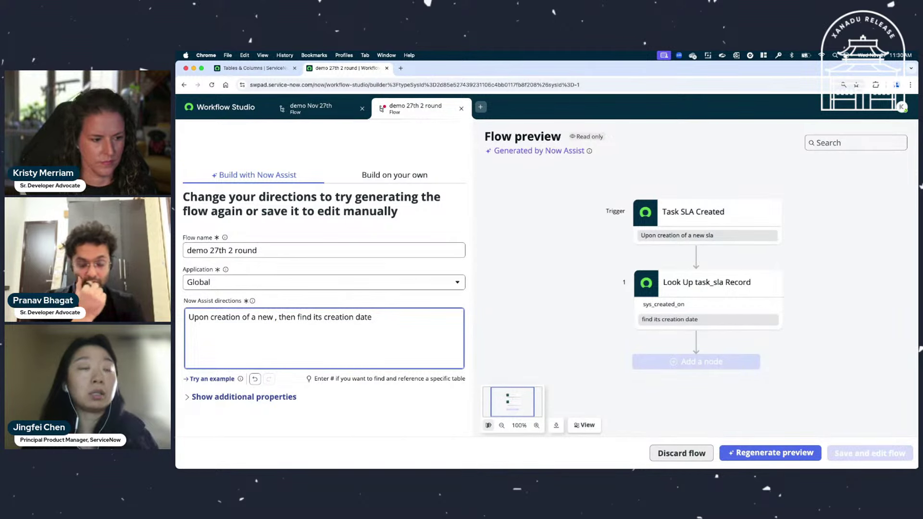
type("purc")
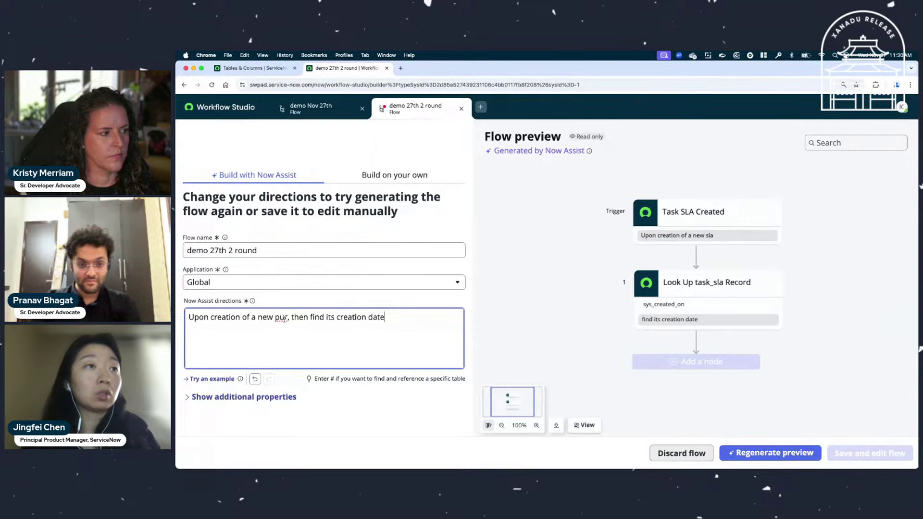
type("chasin")
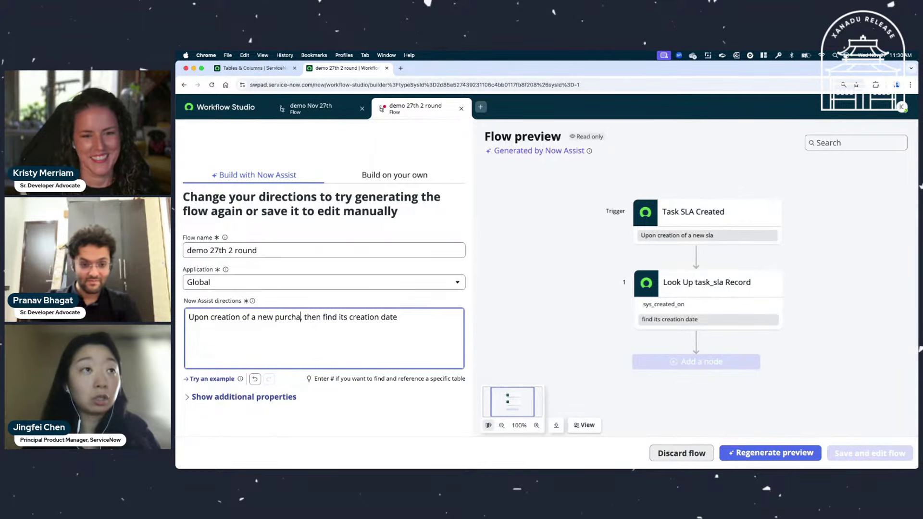
type("g")
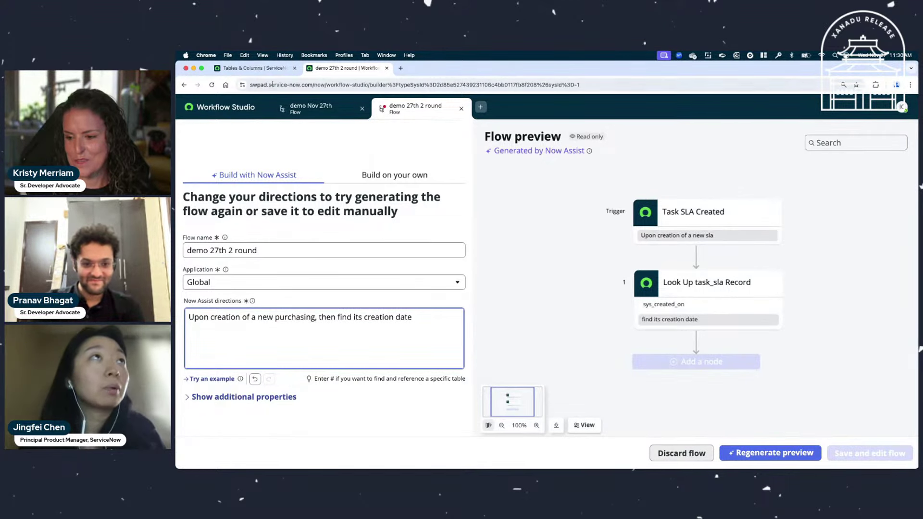
left_click(254, 68)
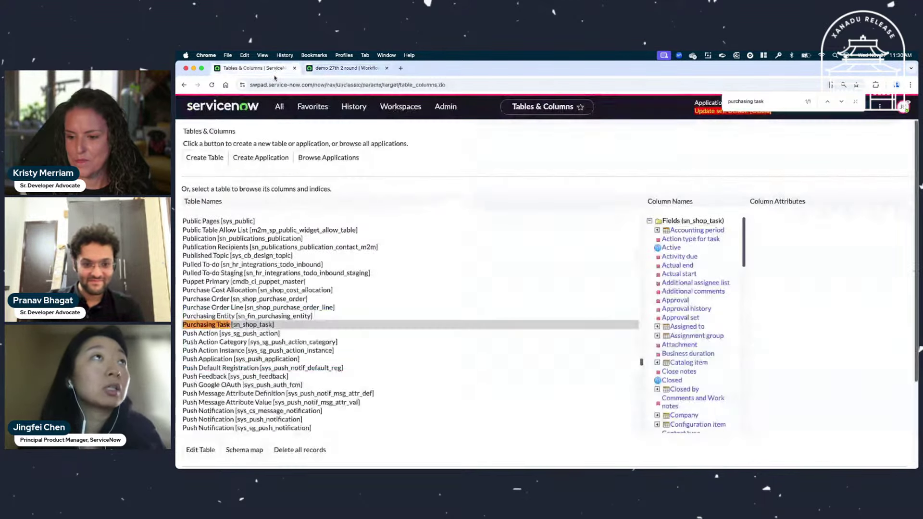
left_click(342, 67)
type("task, then find its creation date")
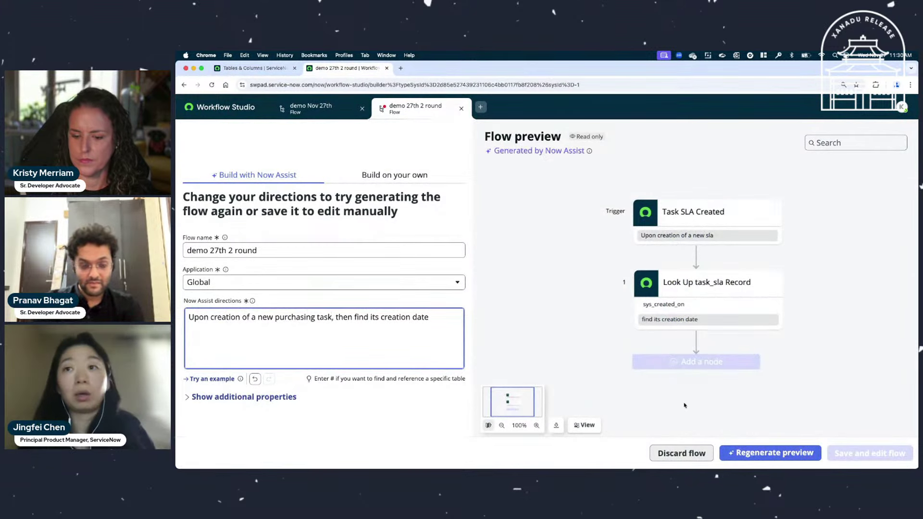
left_click(771, 453)
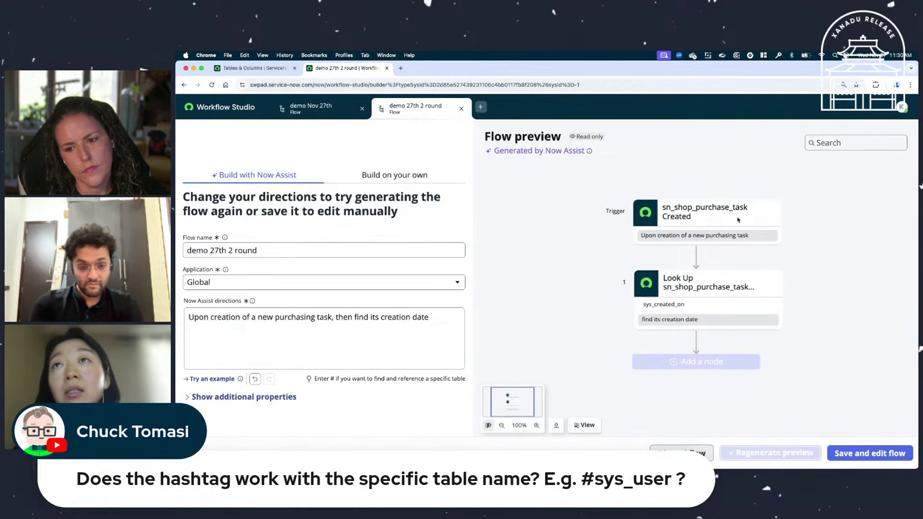
Check the Purchasing Task entry's table name on the Tables & Columns page, and return to Workflow Studio.
left_click(252, 68)
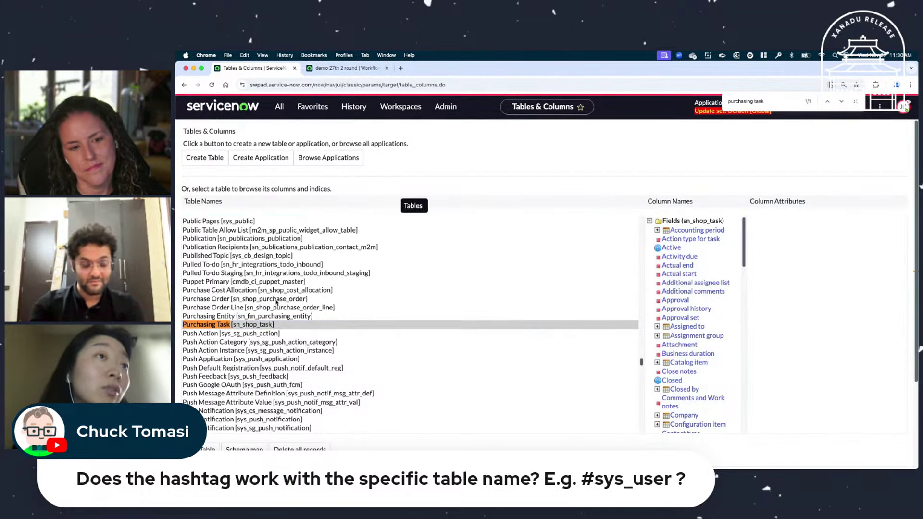
left_click(268, 325)
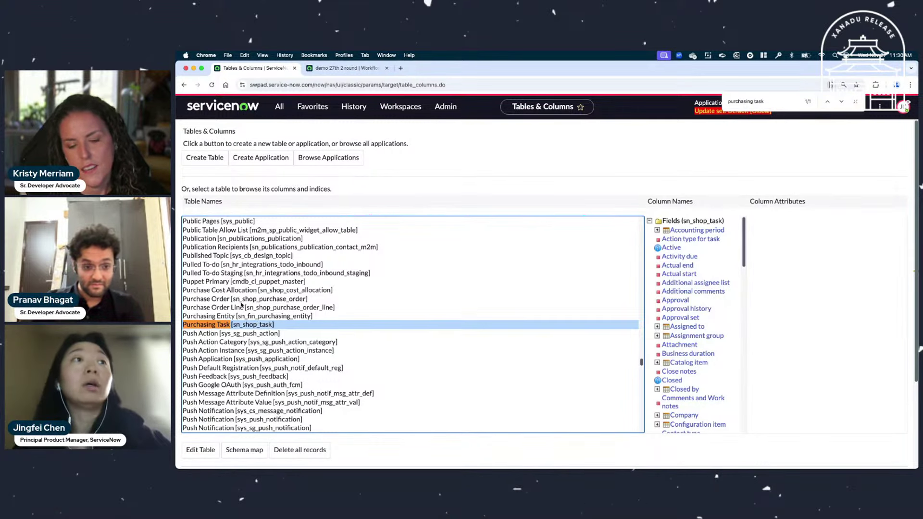
left_click(326, 68)
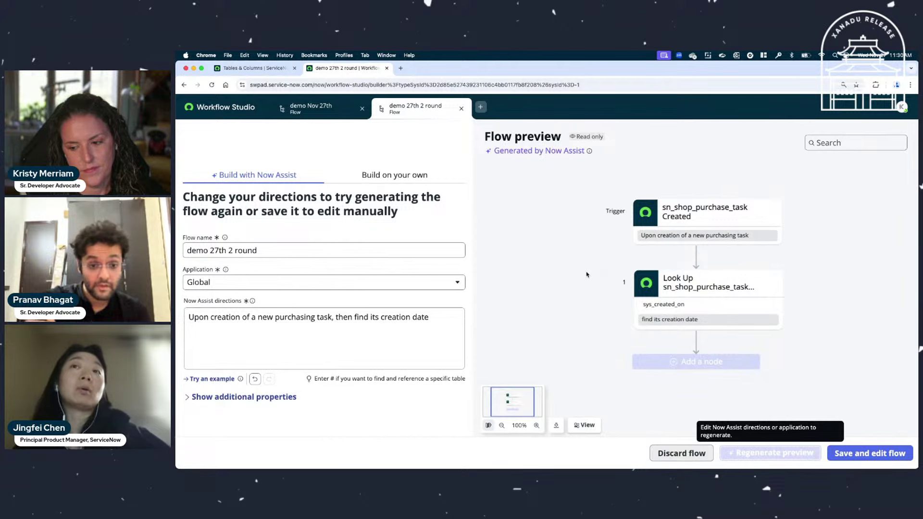
Replace "purchasing task" in the directions with "#user" and browse the suggested table references.
left_click(321, 348)
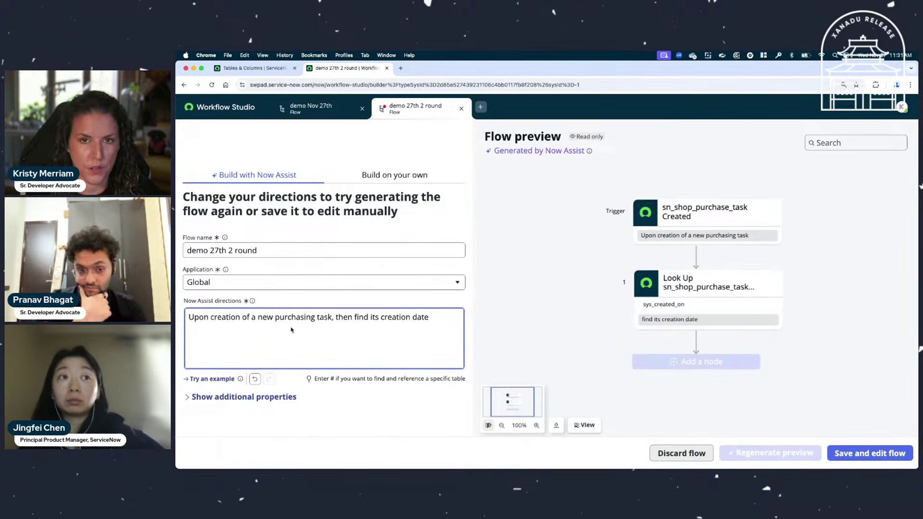
left_click_drag(332, 319, 275, 320)
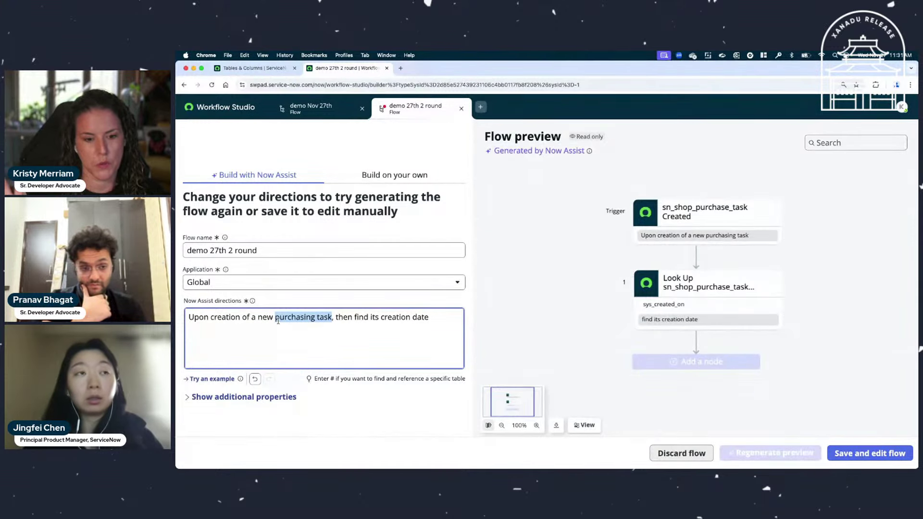
key("BackSpace")
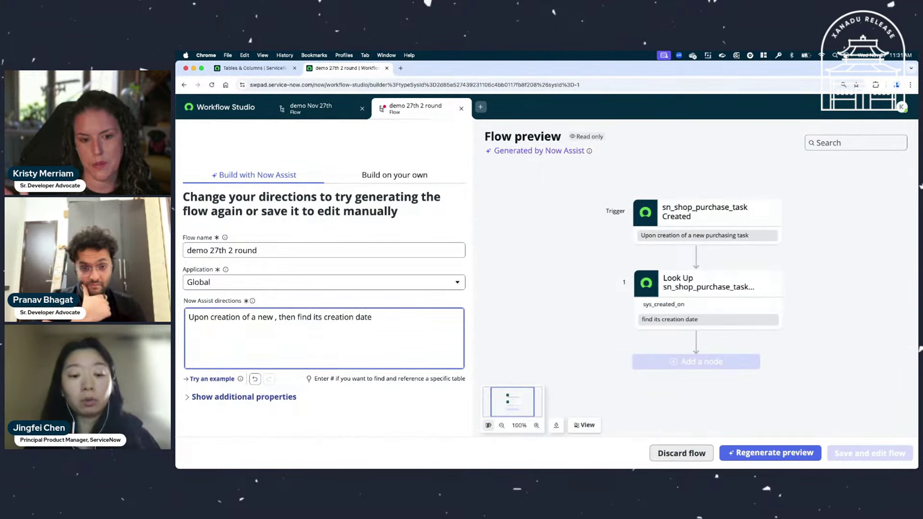
type("#user")
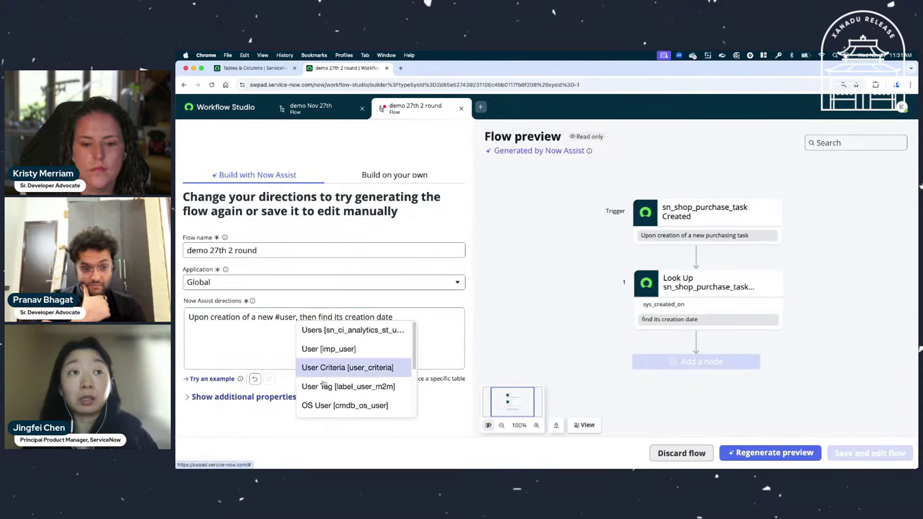
scroll(324, 392, "down", 1)
scroll(324, 387, "up", 1)
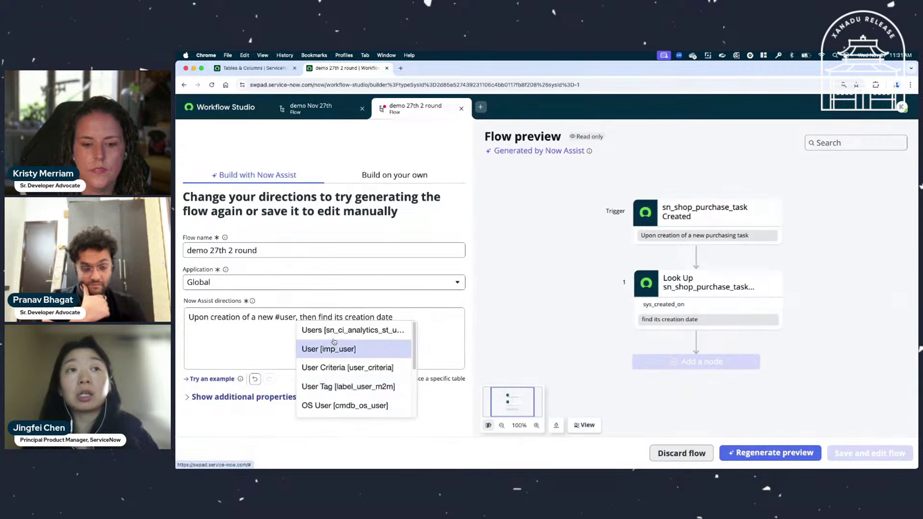
scroll(327, 341, "down", 3)
scroll(329, 377, "down", 1)
scroll(313, 356, "up", 4)
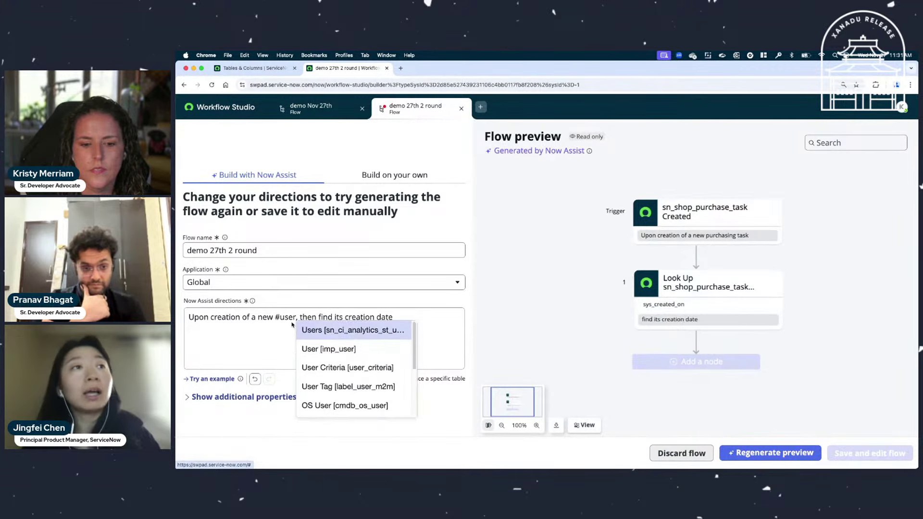
Change the table reference search in the directions to "#sys_user" and look through the suggested tables.
left_click(297, 315)
key("BackSpace")
key("BackSpace")
key("BackSpace")
key("BackSpace")
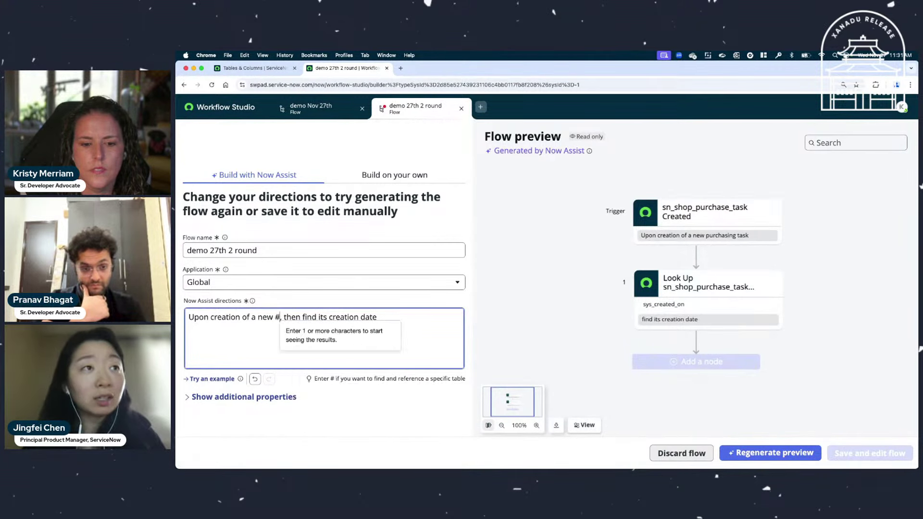
type("sys_user")
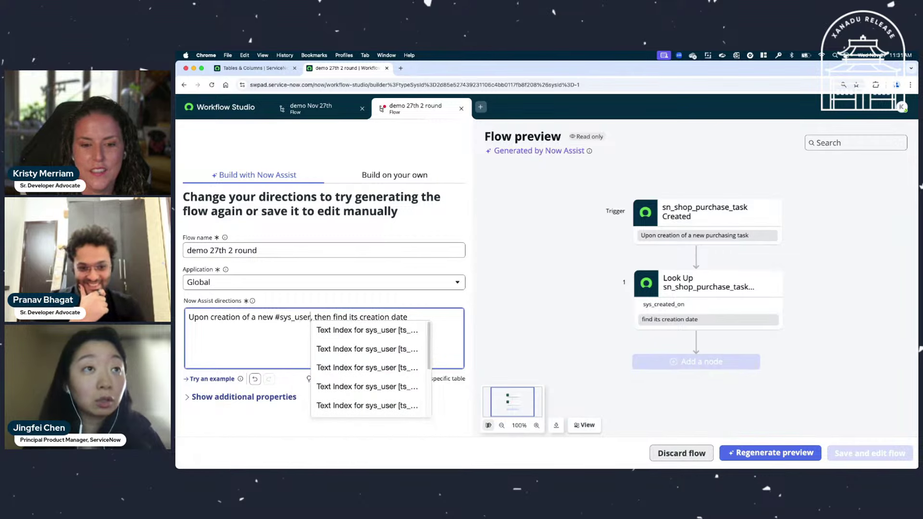
scroll(368, 371, "down", 3)
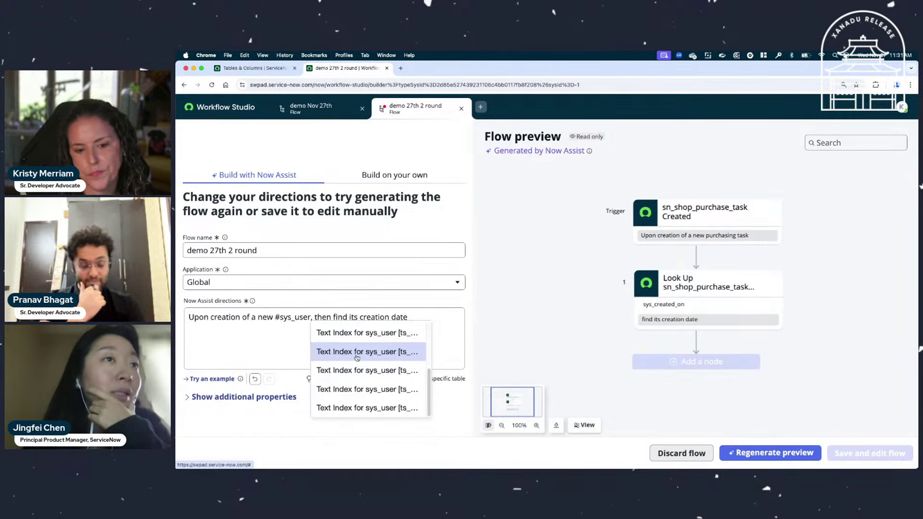
Try the table reference search with "user" in place of "sys_user", and clear the term after the hash sign.
left_click(303, 317)
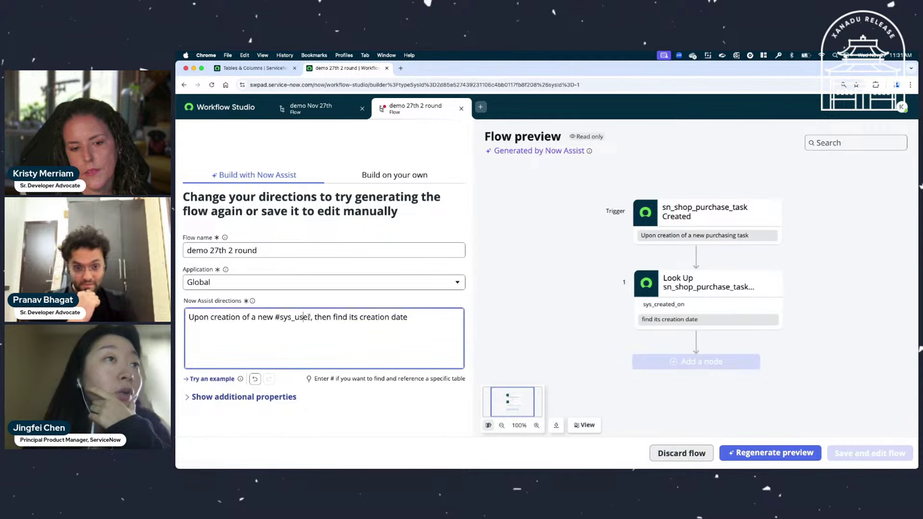
left_click_drag(310, 317, 281, 318)
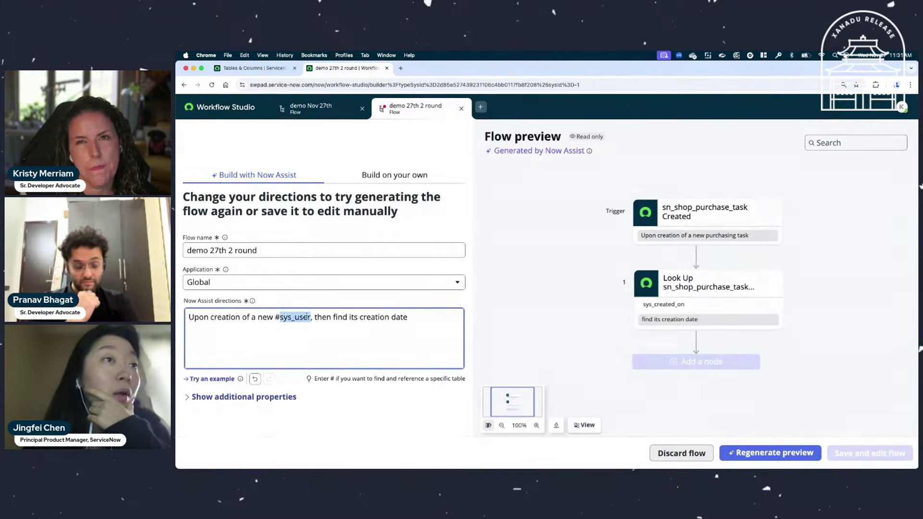
type("user")
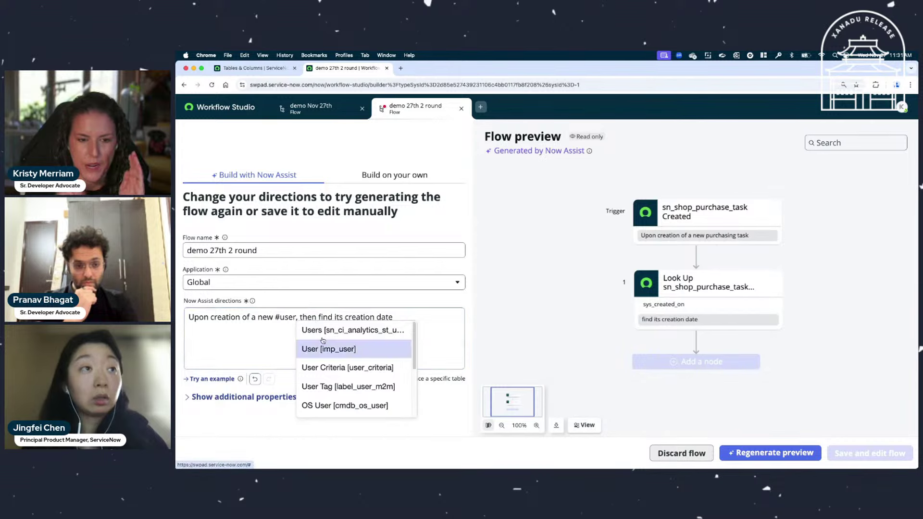
left_click(296, 317)
key("BackSpace")
key("BackSpace")
key("BackSpace")
key("BackSpace")
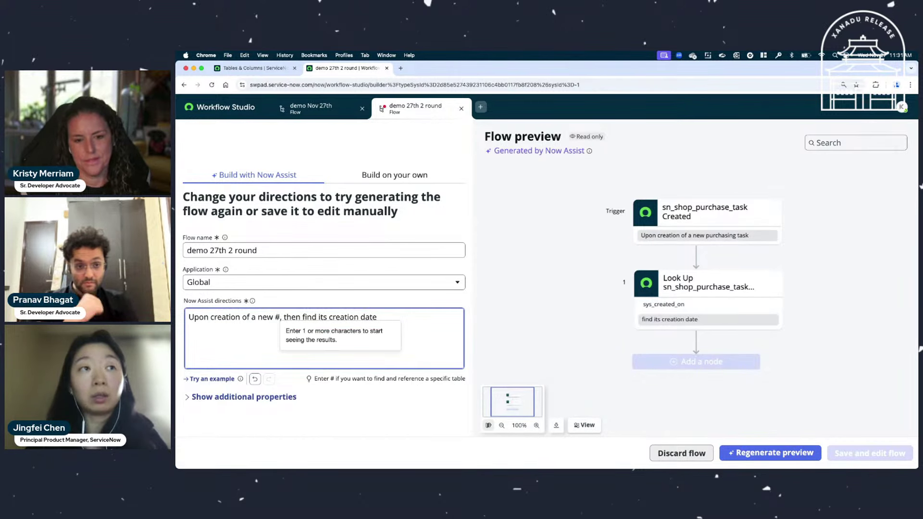
Try the table reference search with the bracketed term "[sys_user", and delete that term from the directions.
type("[sv")
key("BackSpace")
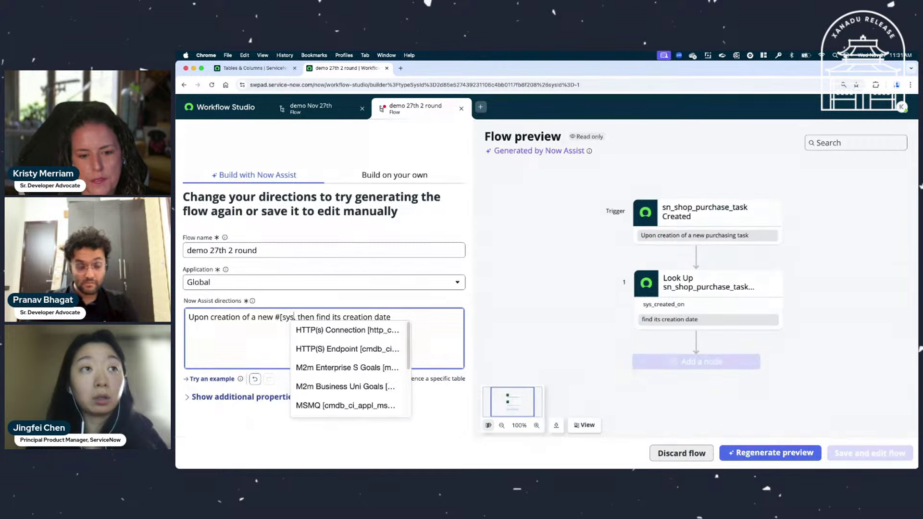
type("ys_user")
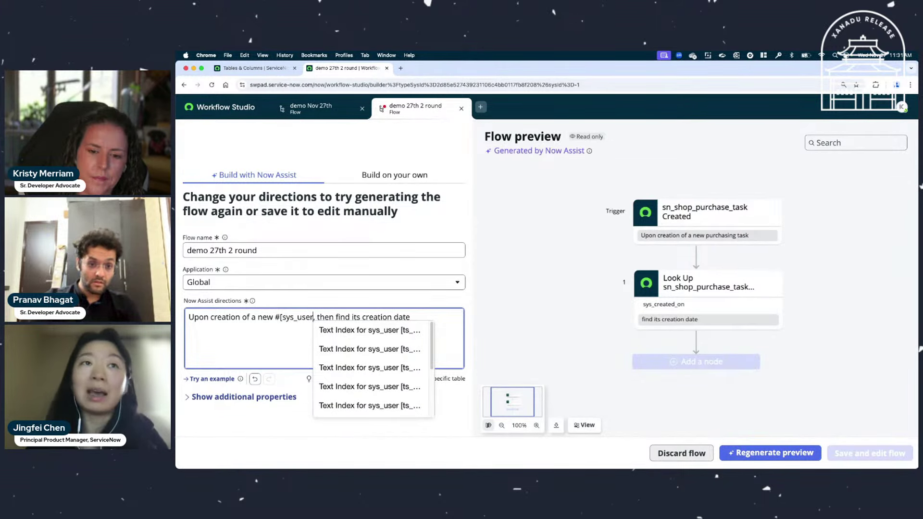
key("BackSpace")
key("BackSpace")
key("BackSpace")
key("BackSpace")
key("BackSpace")
key("BackSpace")
key("BackSpace")
key("BackSpace")
key("BackSpace")
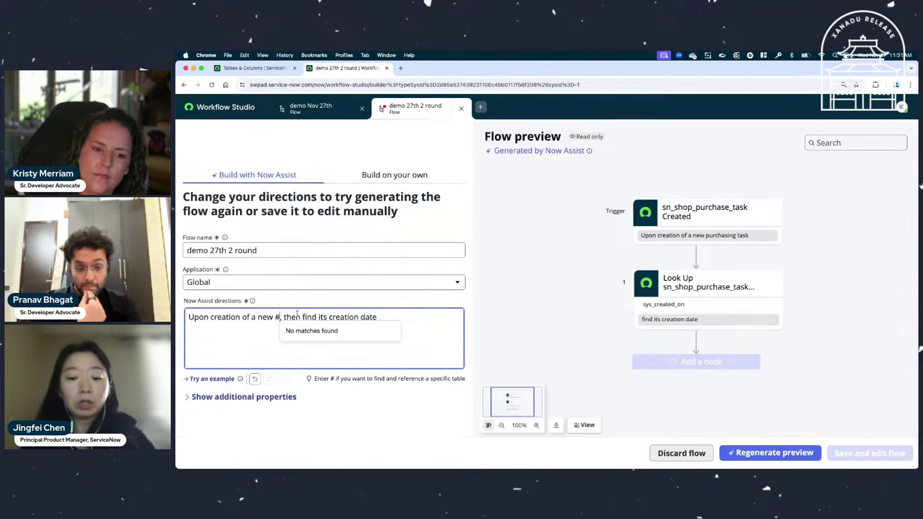
Search the table references for "user" once more, remove the whole #user entry from the directions, and dismiss the table suggestions after browsing them.
type("user")
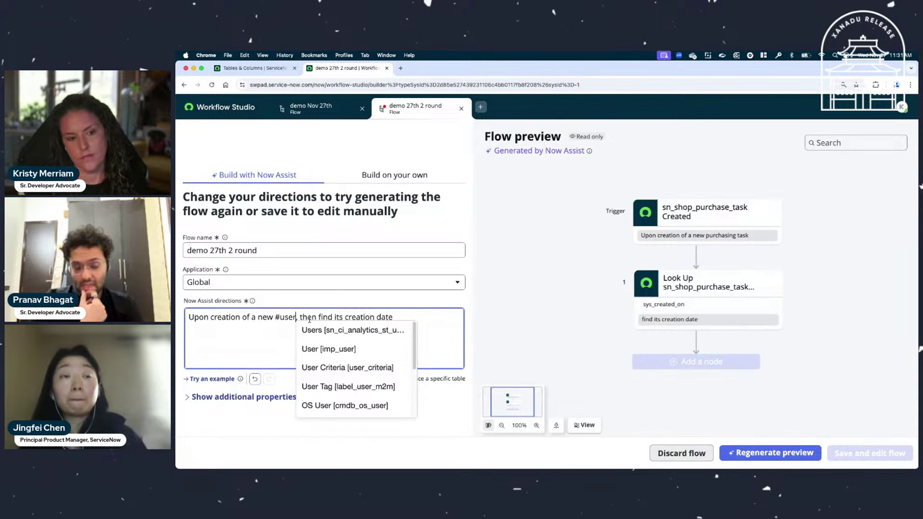
left_click(286, 330)
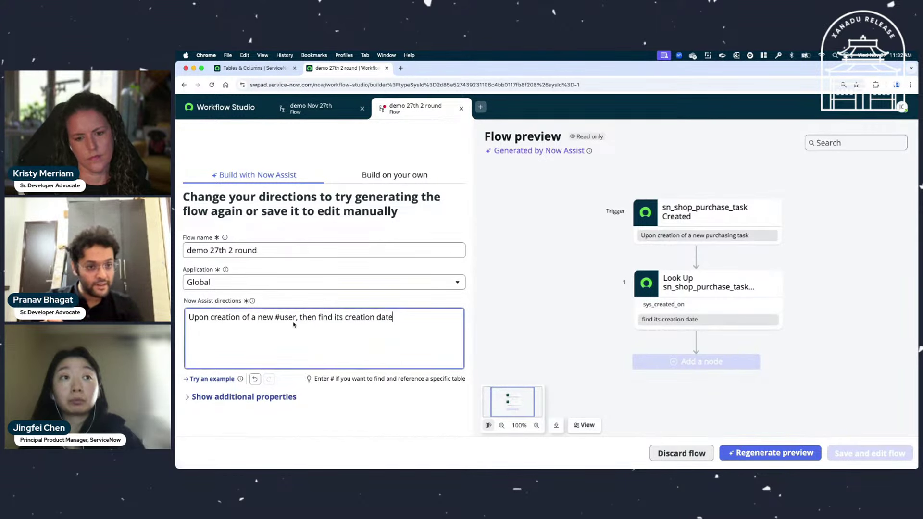
key("BackSpace")
key("BackSpace")
key("BackSpace")
key("BackSpace")
key("BackSpace")
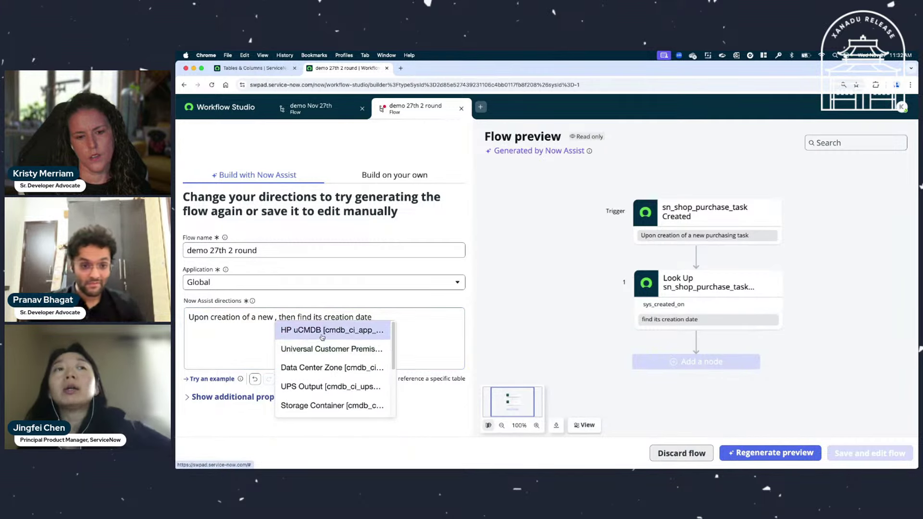
scroll(322, 336, "down", 3)
scroll(322, 337, "down", 2)
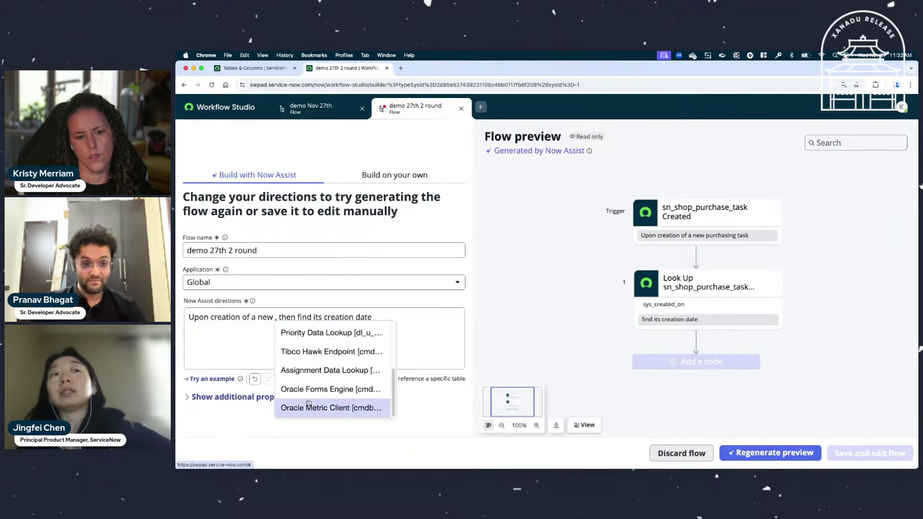
left_click(254, 337)
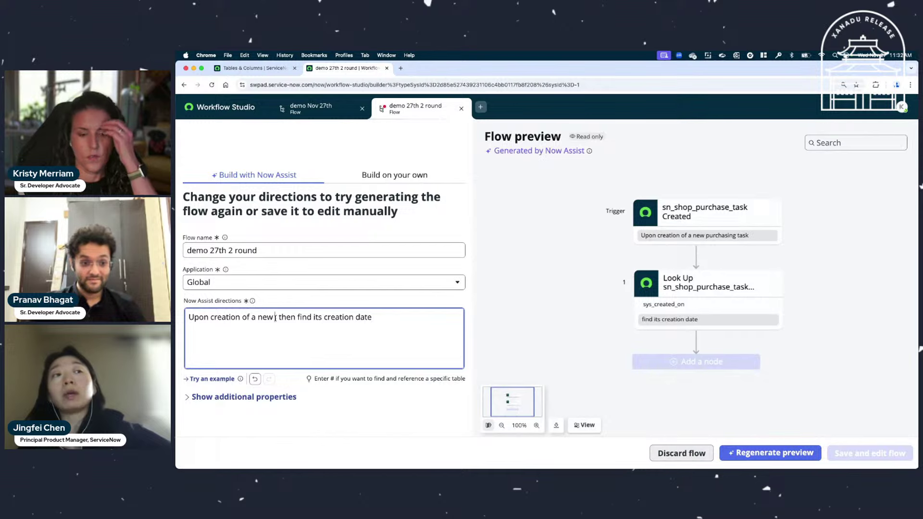